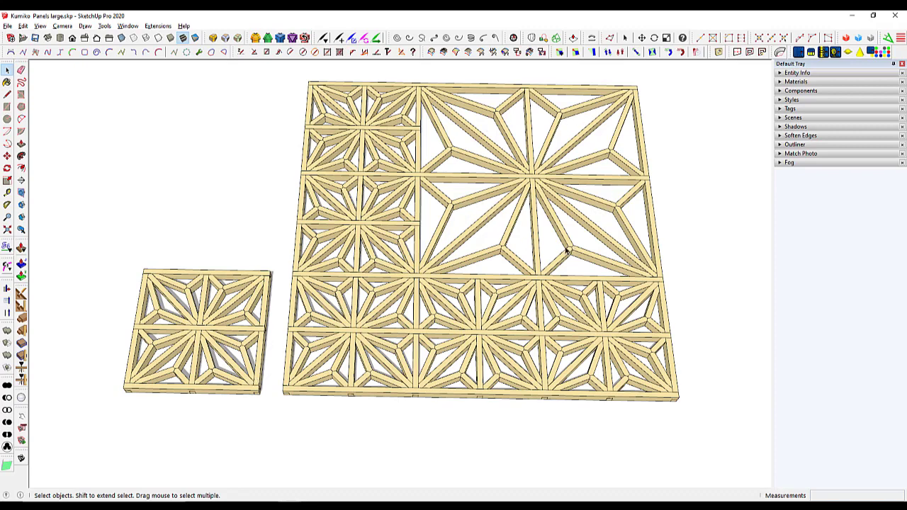
middle_drag(385, 435, 361, 351)
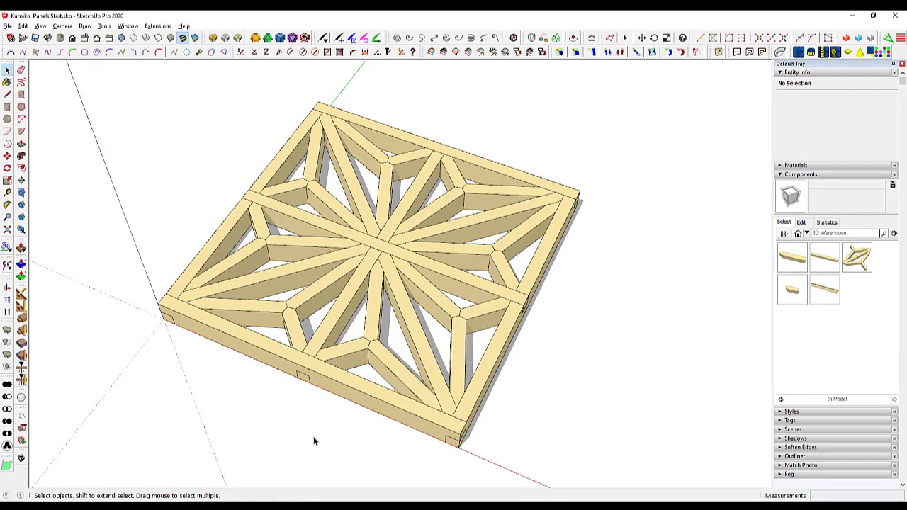
- Copy the entire kumiko panel along the negative red axis, leaving the copy well clear of the original, and clear the selection
shift+middle_drag(335, 403, 350, 363)
scroll(426, 411, down, 2)
drag(277, 173, 575, 445)
key(m)
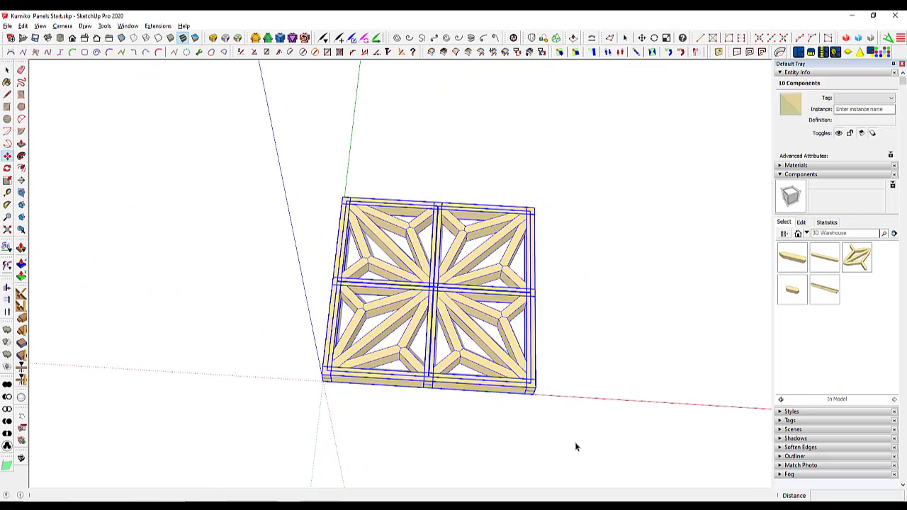
key(ctrl)
click(534, 389)
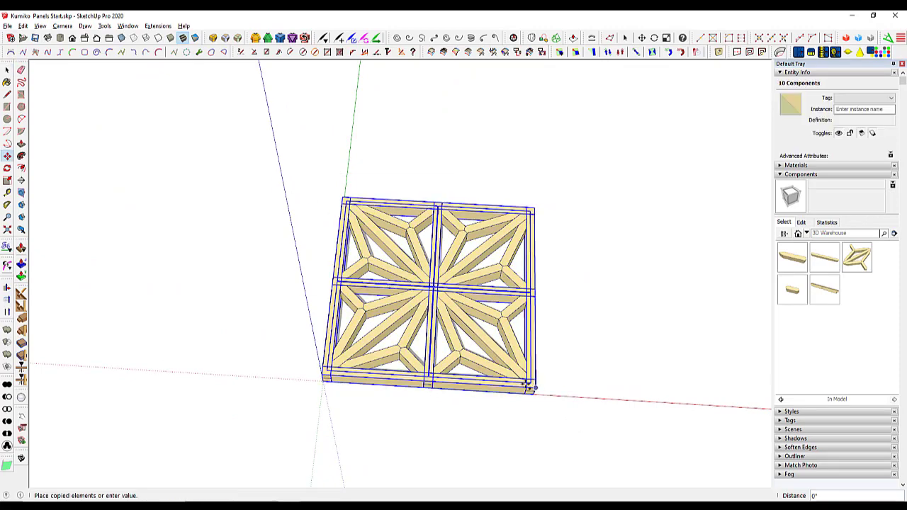
scroll(547, 302, down, 2)
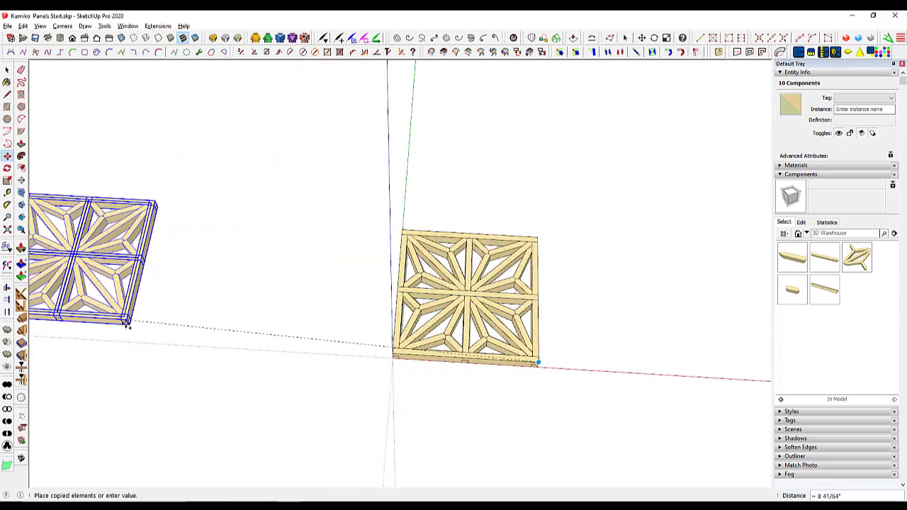
click(70, 335)
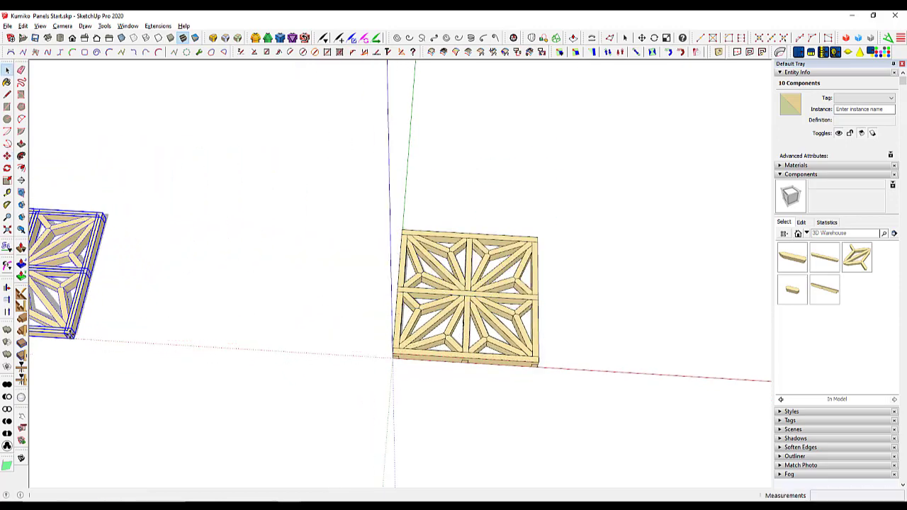
key(space)
middle_drag(427, 396, 388, 348)
scroll(461, 349, down, 1)
click(331, 362)
scroll(336, 355, up, 3)
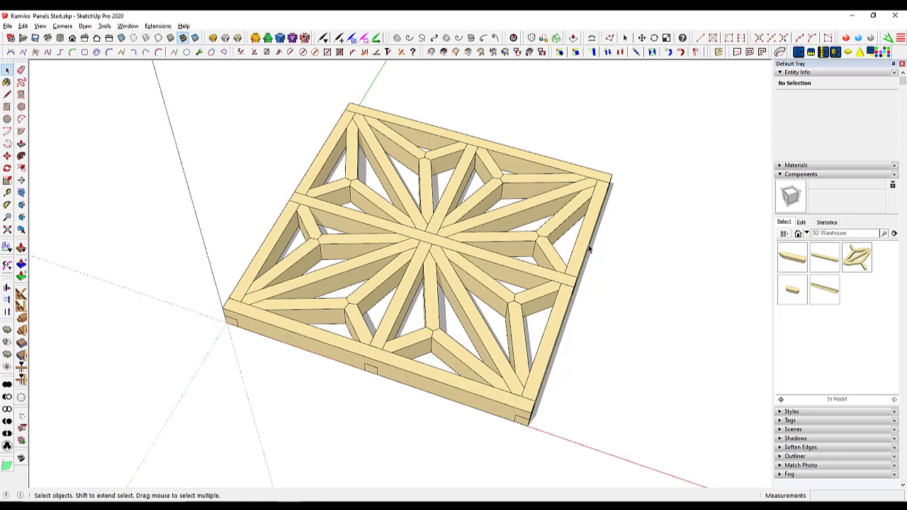
- Open the panel's front frame strip component, select all its geometry to examine the linked strips, and close it
middle_drag(339, 333, 388, 360)
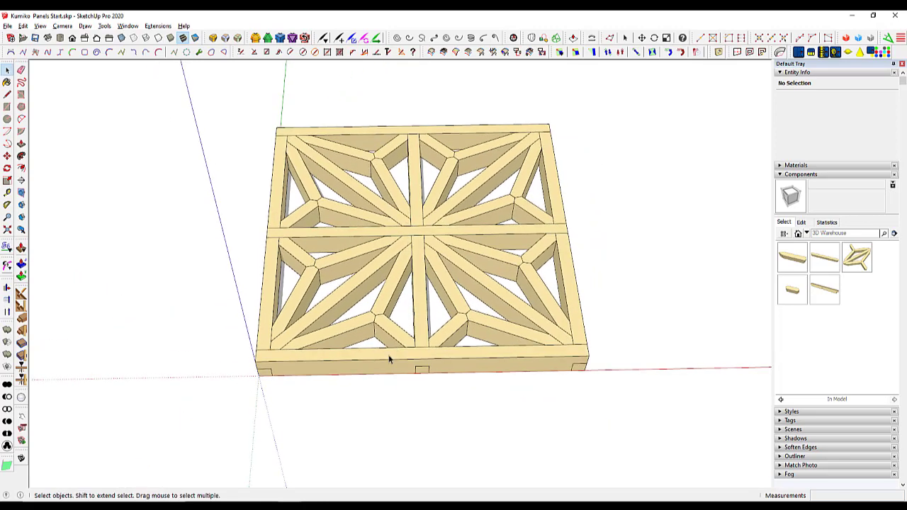
middle_drag(309, 376, 484, 340)
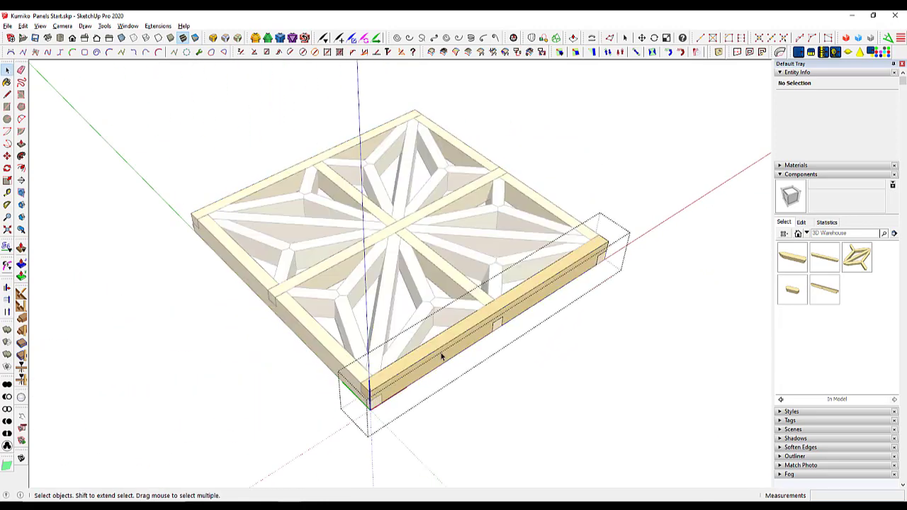
key(ctrl+a)
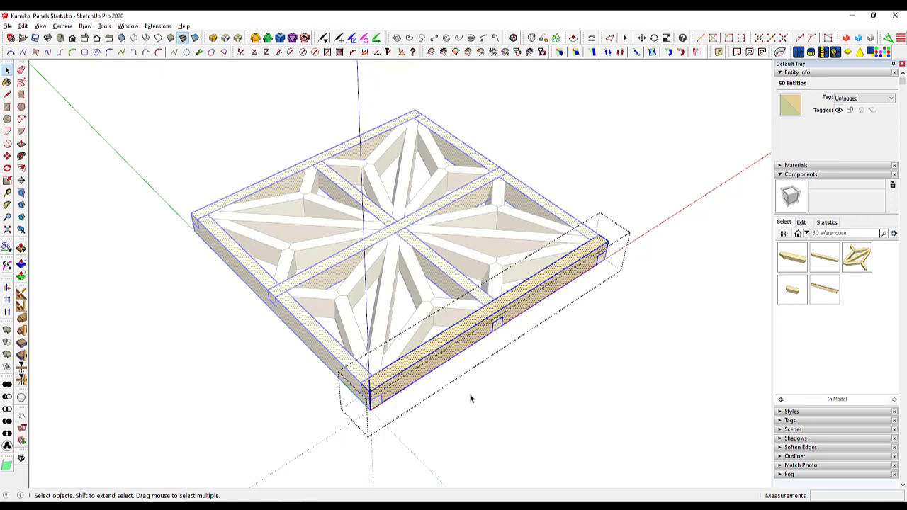
click(406, 406)
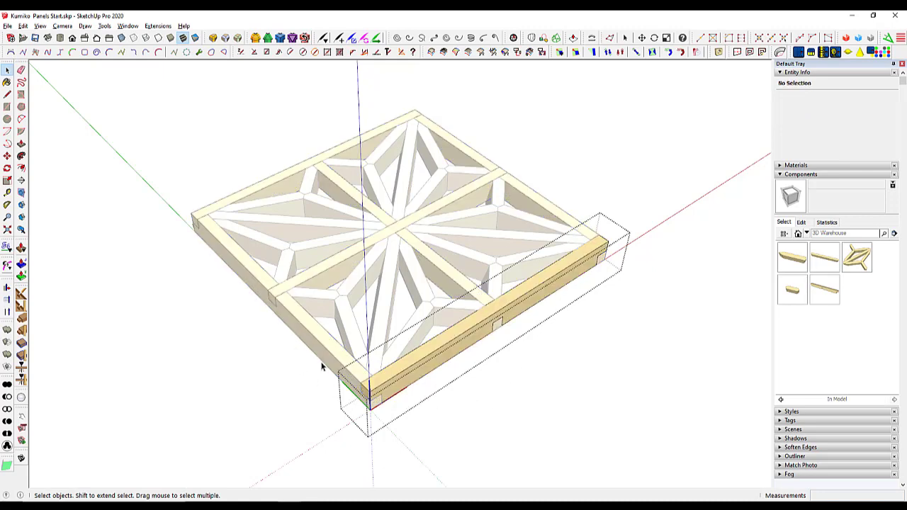
middle_drag(496, 338, 257, 367)
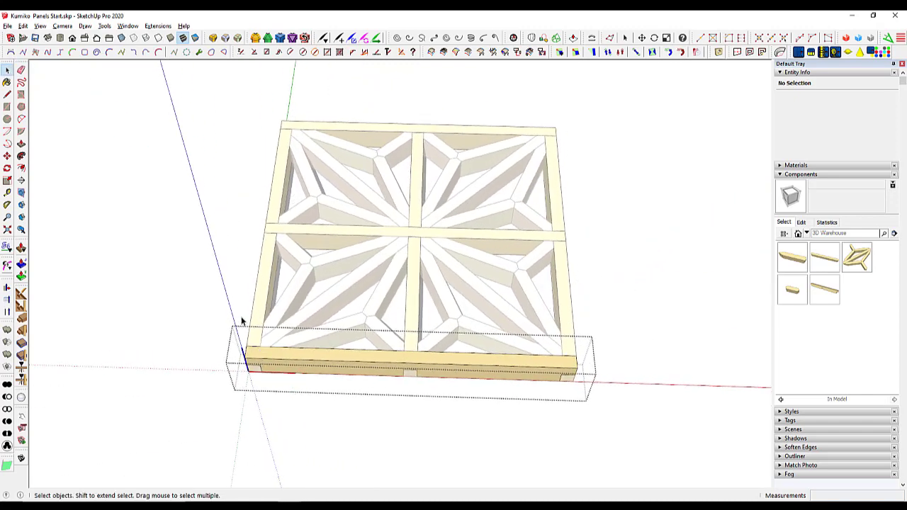
click(294, 406)
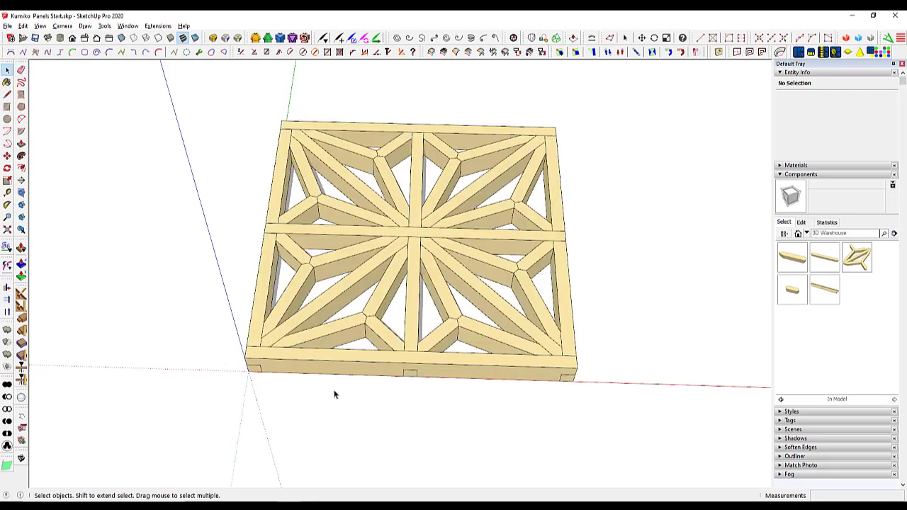
- Copy the front-left Rosette quarter component out of the panel to the empty space beside it
shift+middle_drag(340, 335, 455, 347)
click(455, 348)
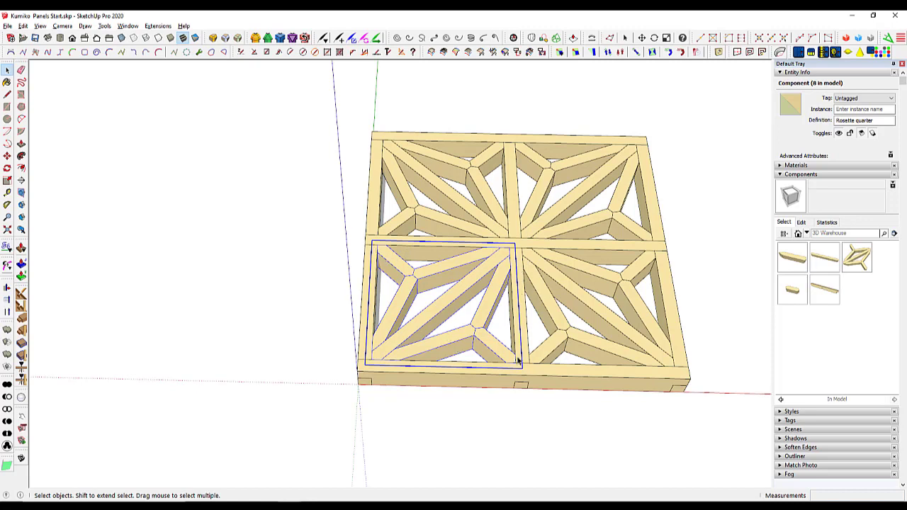
key(m)
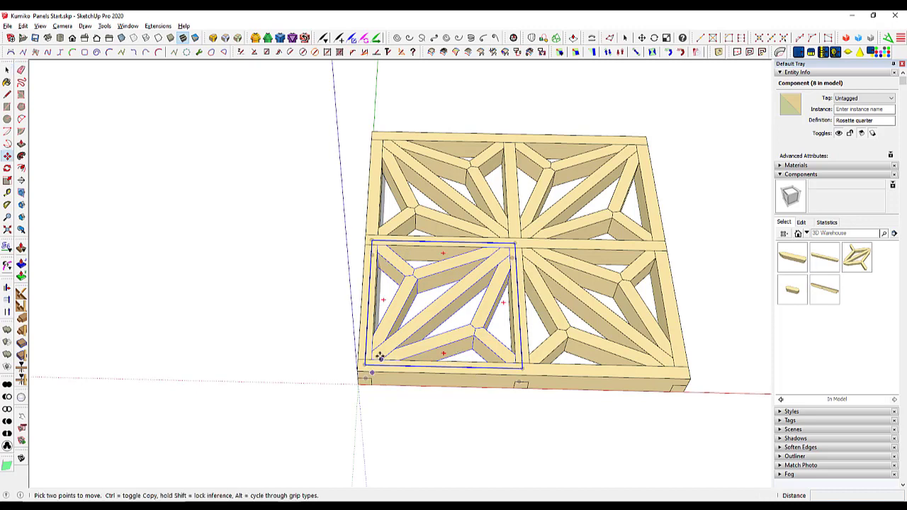
click(370, 360)
key(ctrl)
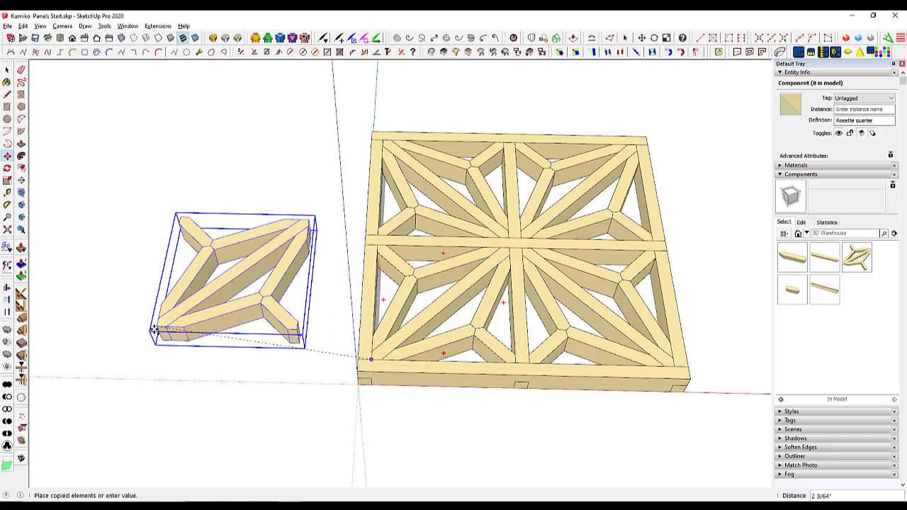
click(118, 350)
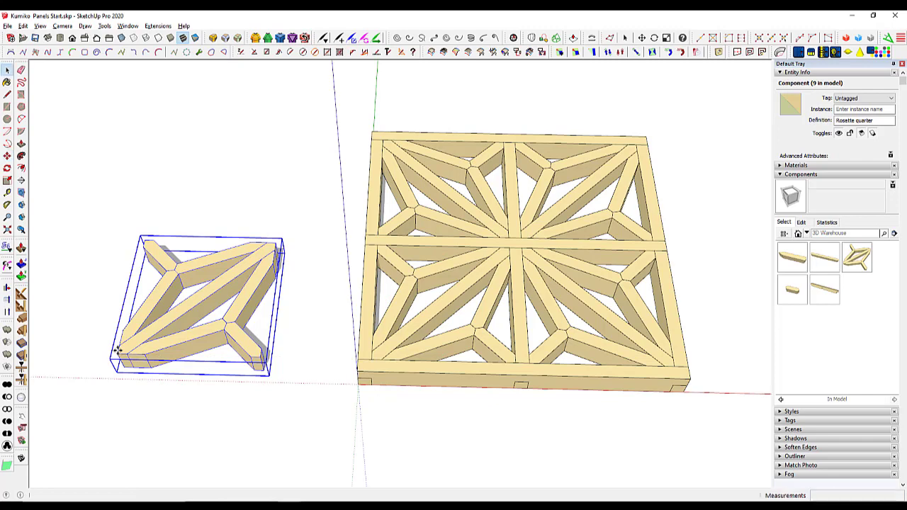
middle_drag(118, 350, 226, 381)
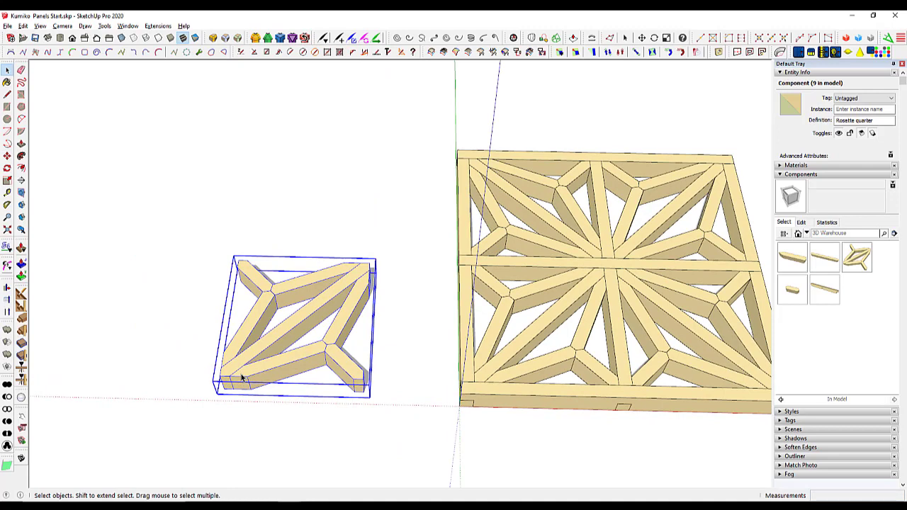
- Open the loose Rosette quarter copy and select all seven nested pieces to examine its makeup
double_click(243, 378)
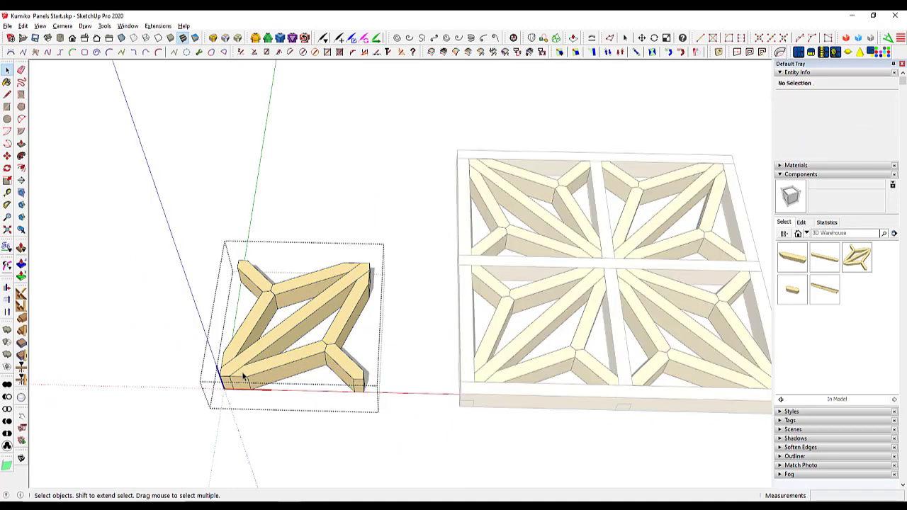
click(337, 354)
shift+click(338, 340)
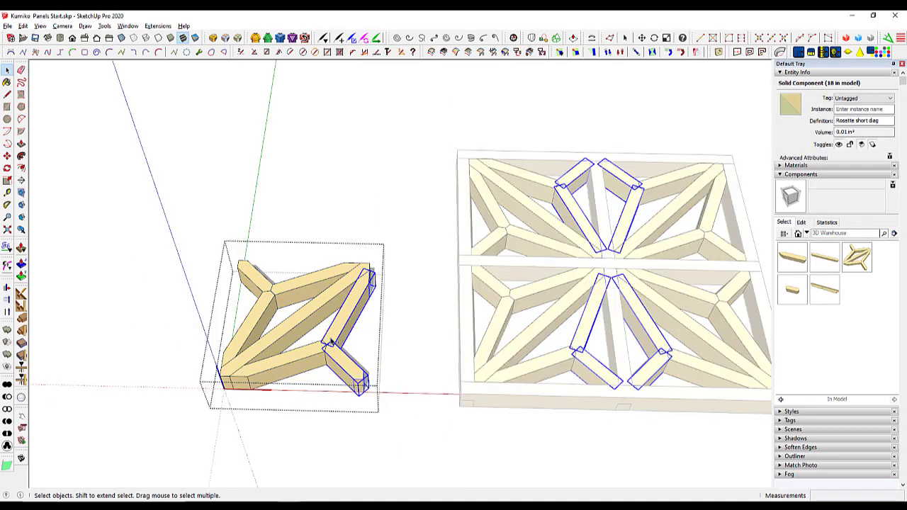
shift+click(308, 355)
shift+click(271, 319)
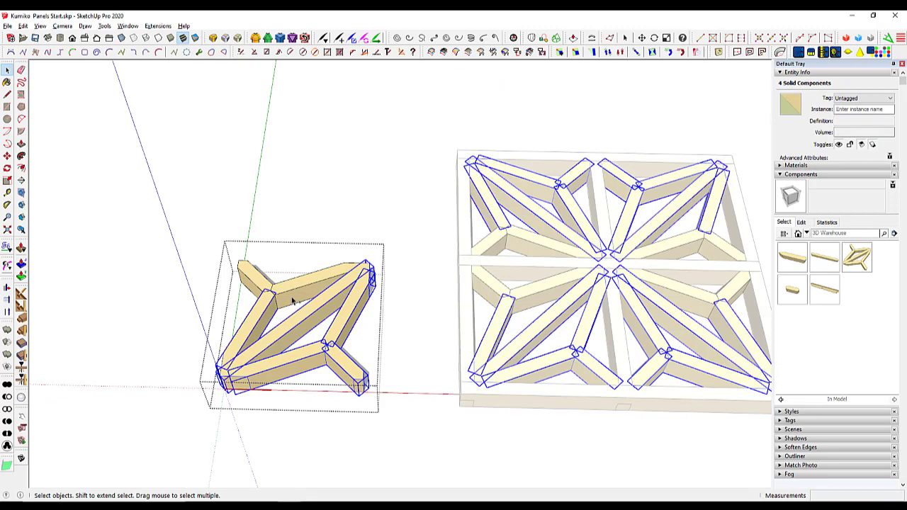
shift+click(297, 301)
shift+click(259, 284)
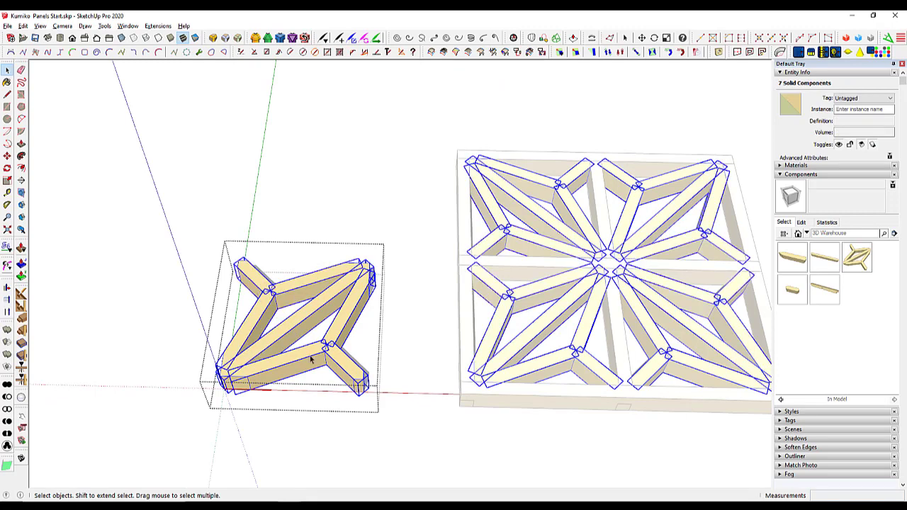
- Open one side diagonal nested in the rosette quarter to examine its linked geometry, and close both components
double_click(253, 319)
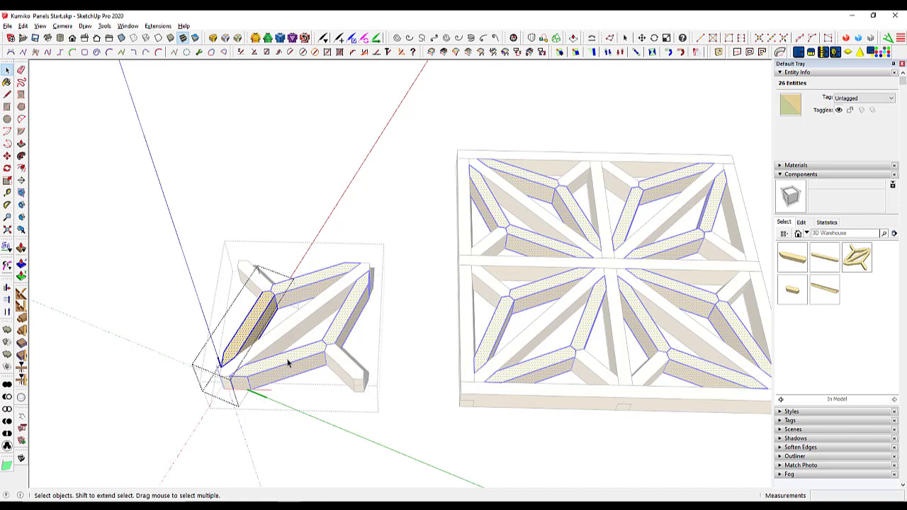
click(175, 275)
click(166, 305)
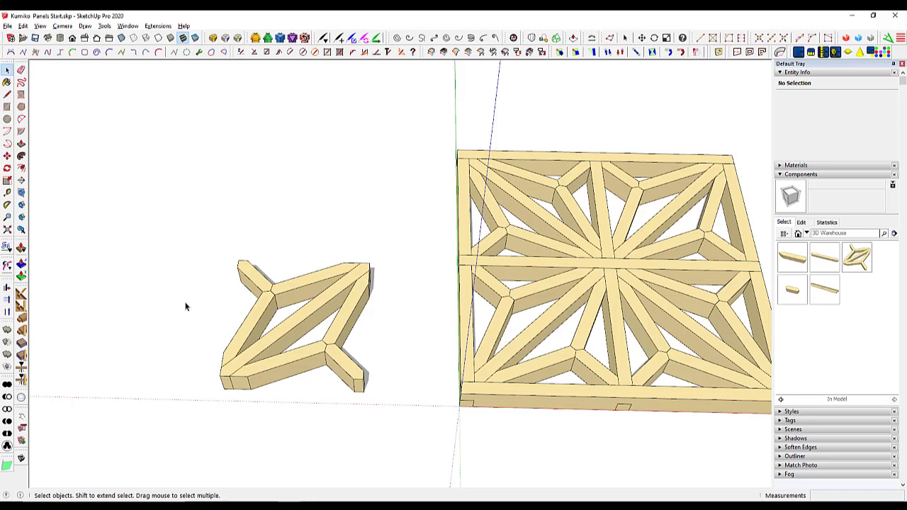
- Delete the loose Rosette quarter copy beside the panel
click(303, 310)
key(Delete)
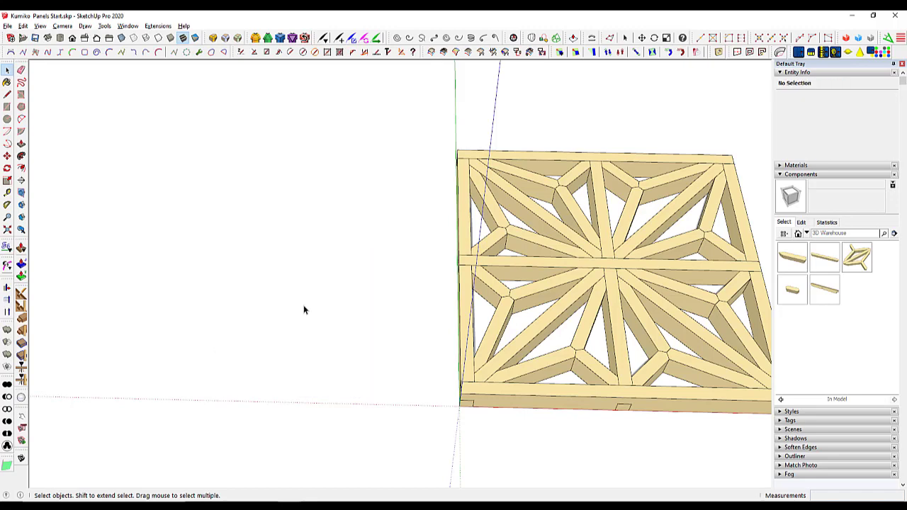
- Undock the boolean operations toolbar and float it over the modelling area
middle_drag(541, 375, 314, 415)
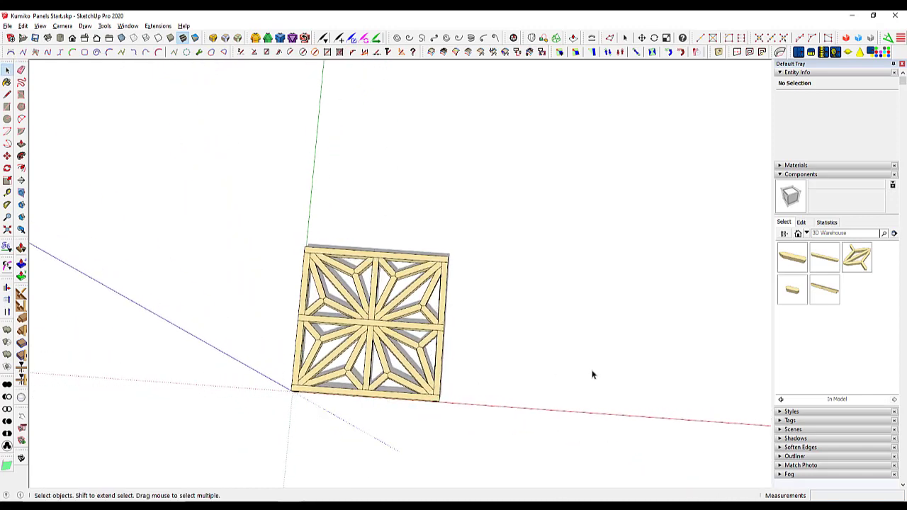
middle_drag(376, 429, 560, 262)
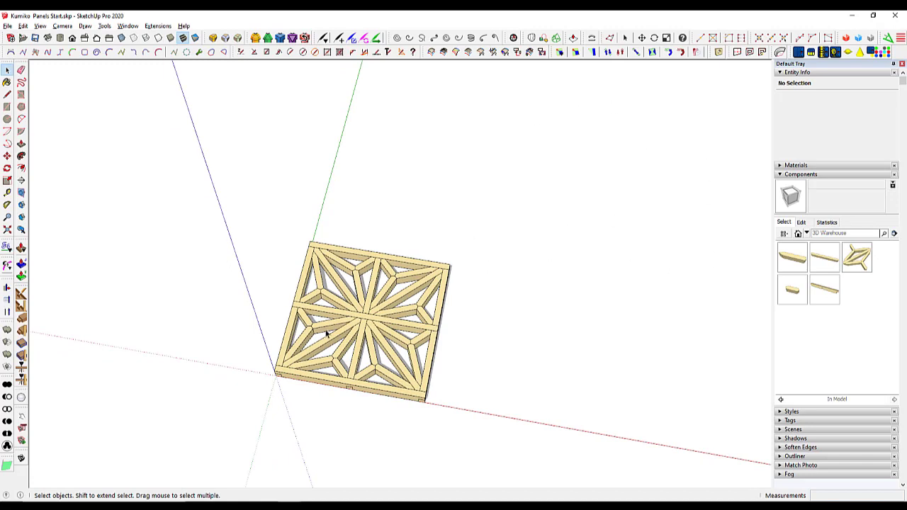
scroll(326, 341, up, 2)
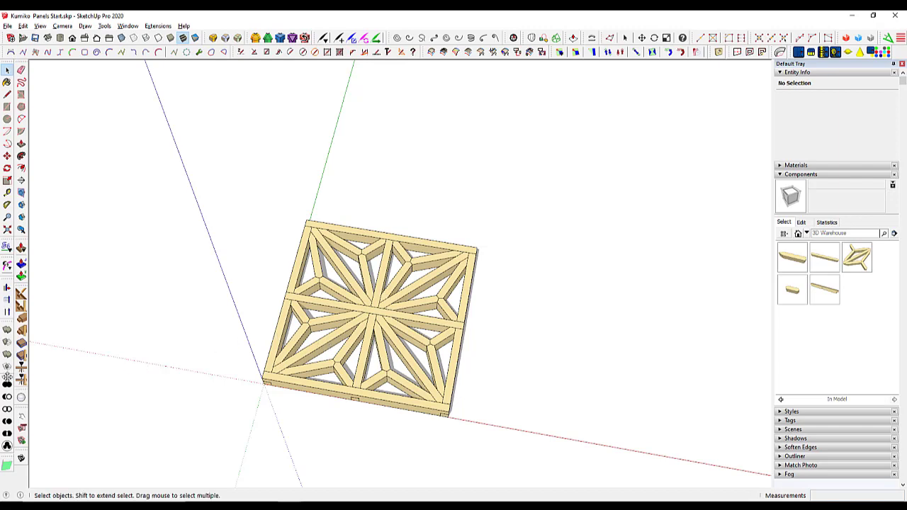
drag(7, 375, 118, 148)
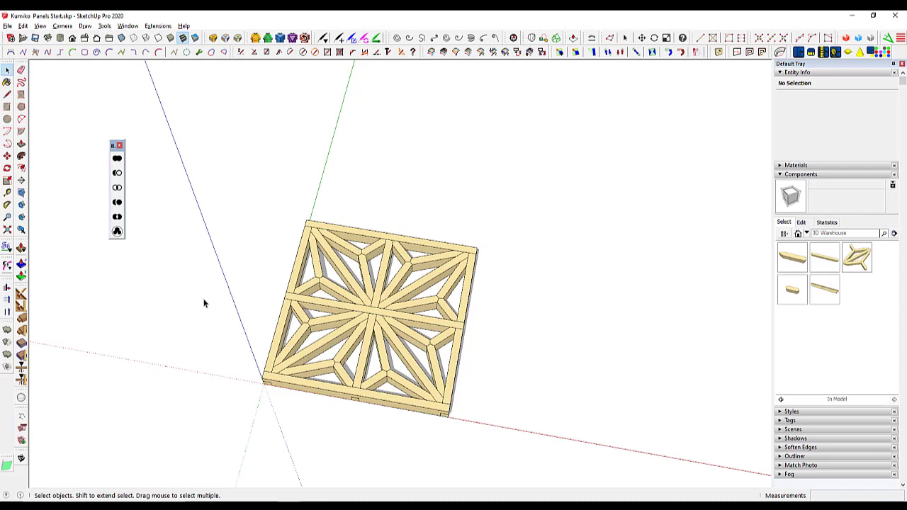
- Select all the panel's strips and rosette quarters except the front frame strip
middle_drag(408, 304, 461, 263)
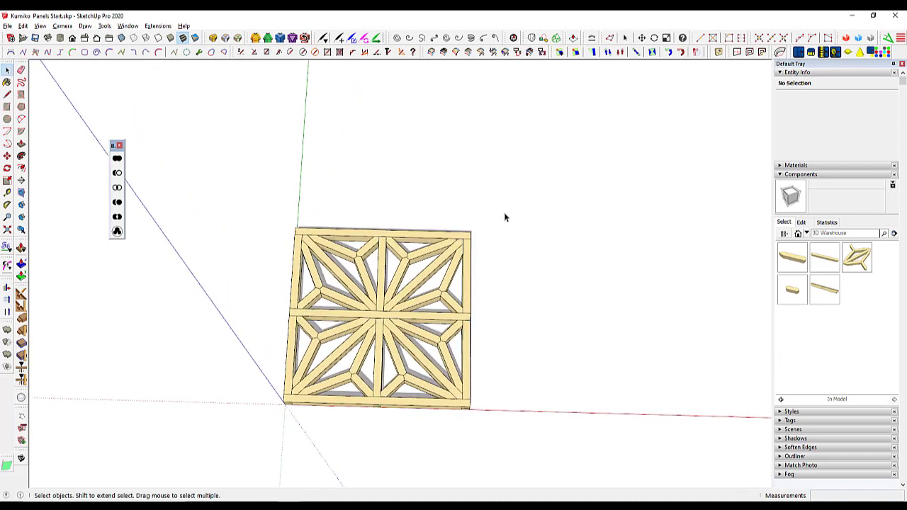
drag(509, 187, 247, 345)
middle_drag(475, 353, 321, 306)
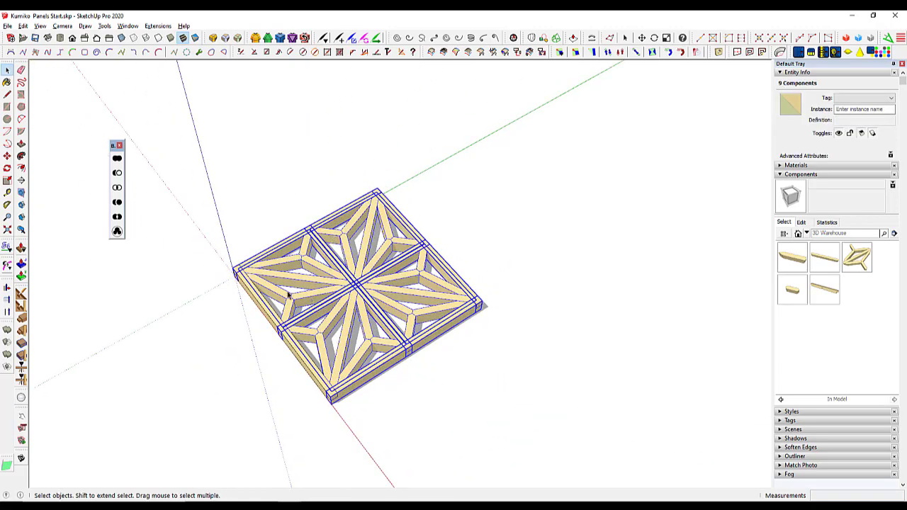
middle_drag(288, 296, 385, 340)
middle_drag(346, 288, 459, 342)
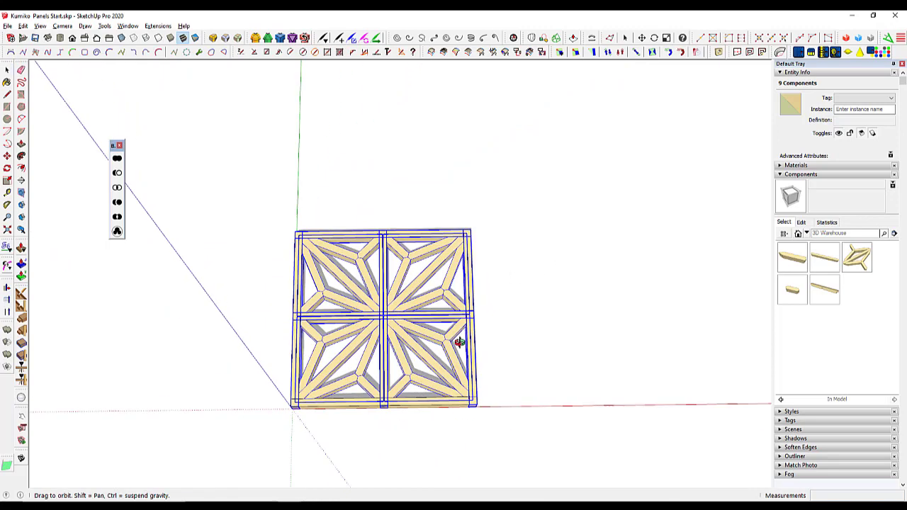
drag(494, 203, 276, 351)
middle_drag(275, 350, 281, 391)
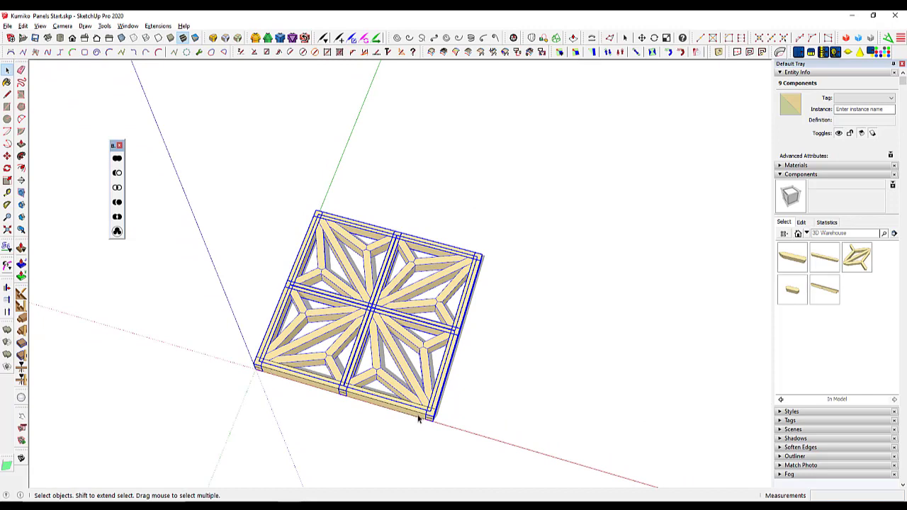
- Remove the front-to-back middle strip and the right side strip from the selection, keeping seven components selected
scroll(354, 343, up, 2)
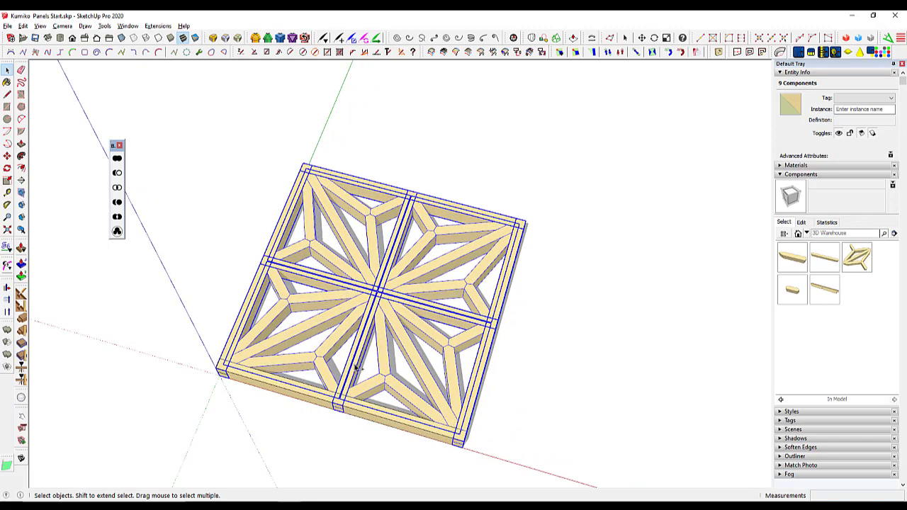
shift+click(360, 369)
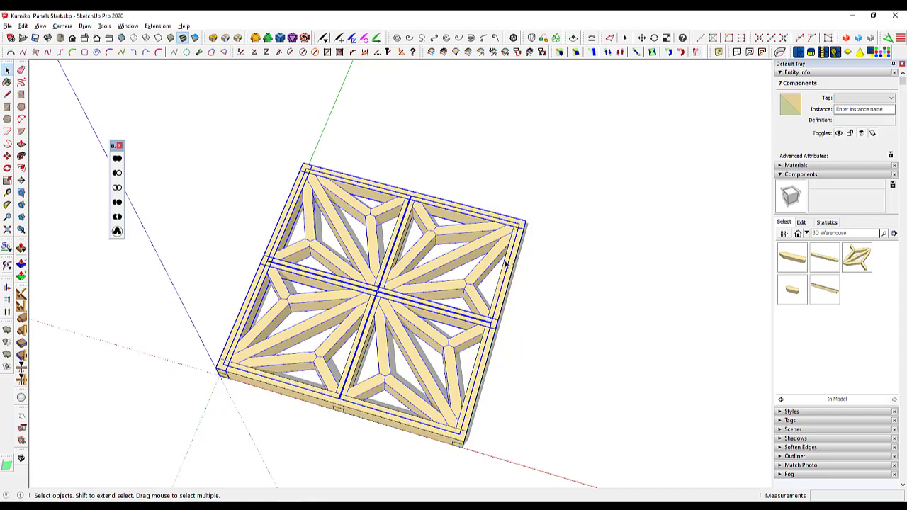
middle_drag(304, 371, 271, 377)
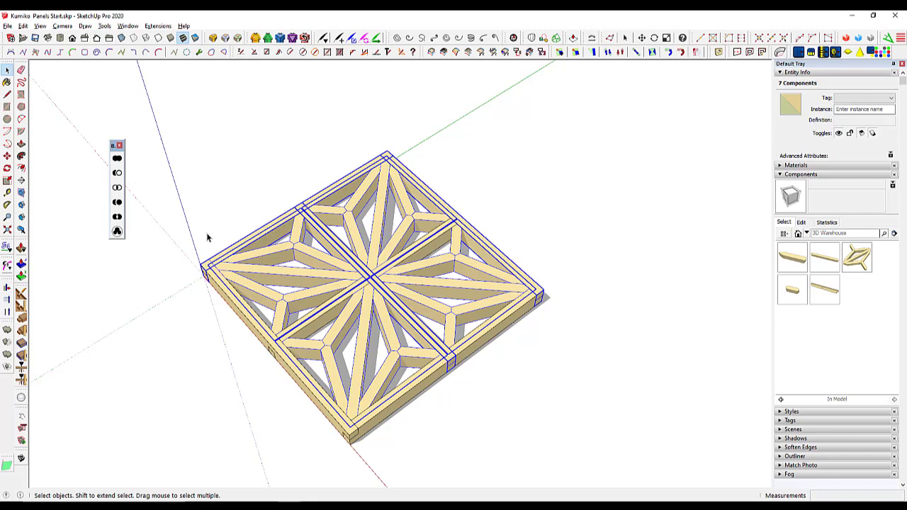
- Copy the seven selected components 2 7/8" along the green axis and array the copy x2 to extend the panel
key(m)
scroll(212, 252, up, 2)
scroll(213, 256, up, 2)
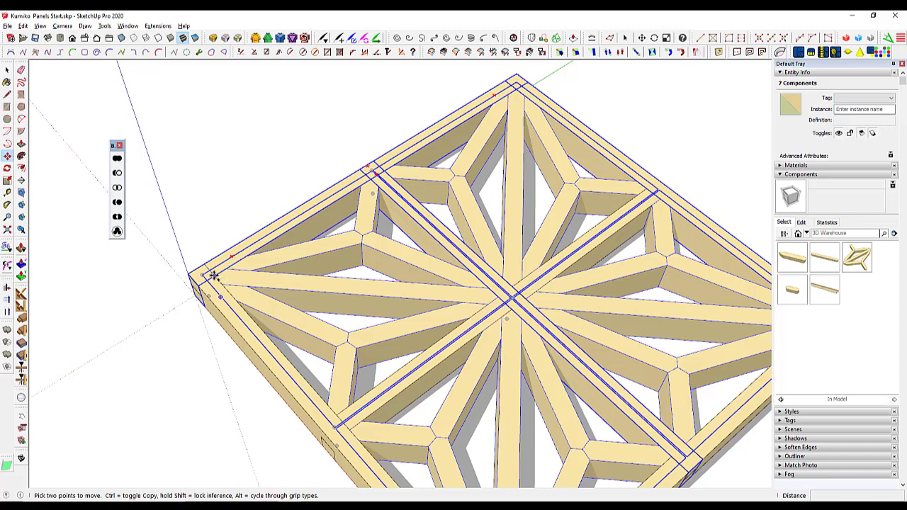
click(213, 275)
key(ctrl)
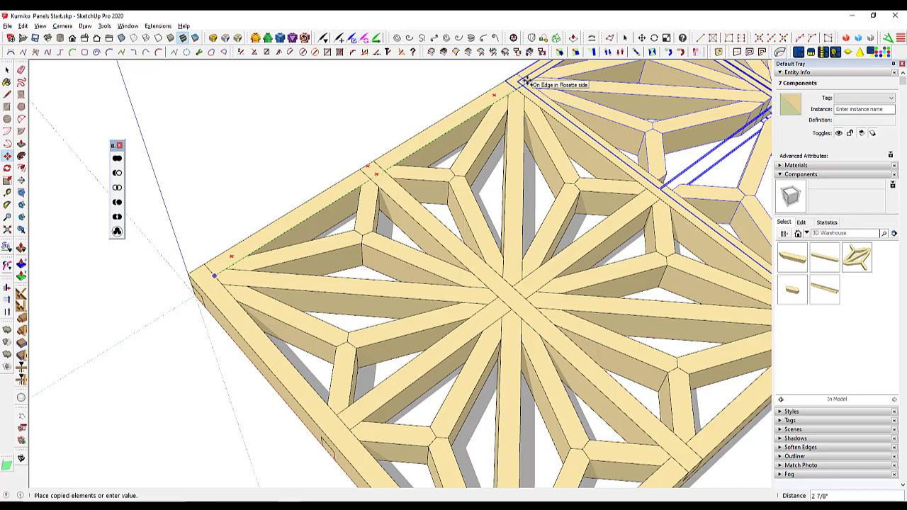
click(526, 81)
scroll(213, 336, down, 6)
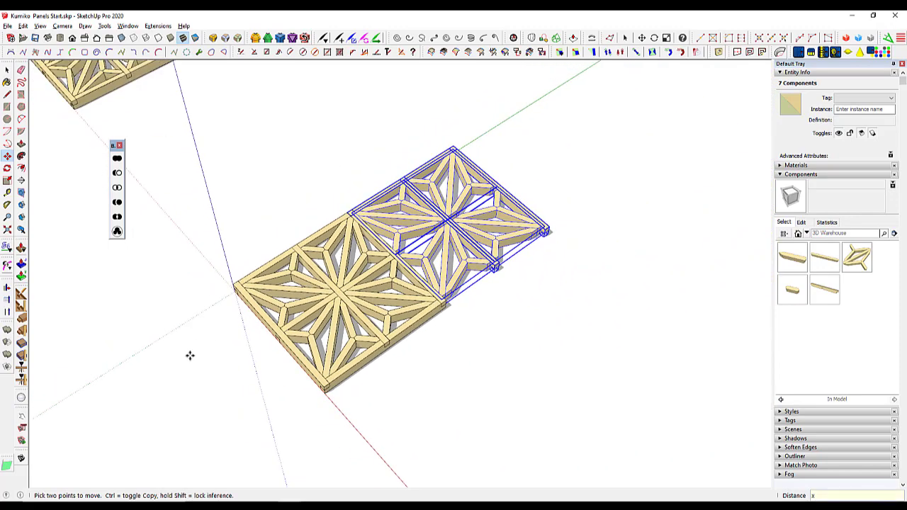
key(Return)
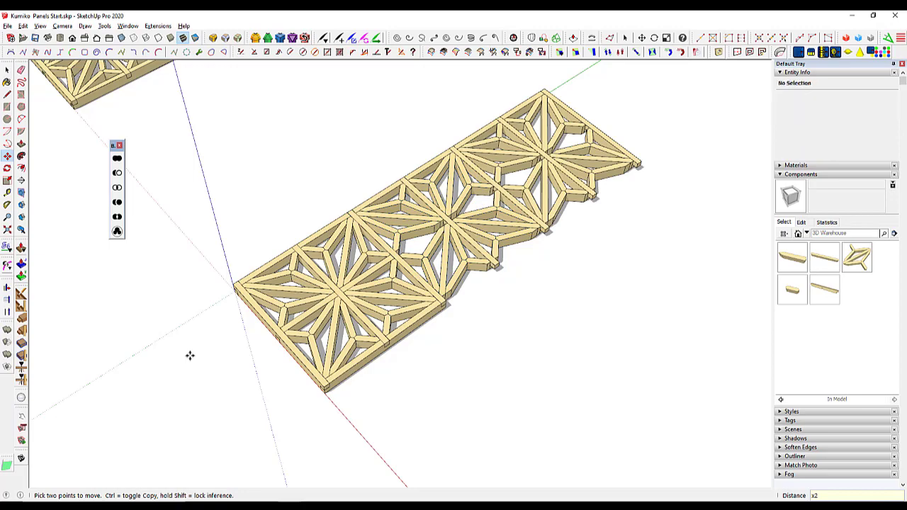
key(space)
middle_drag(123, 269, 316, 432)
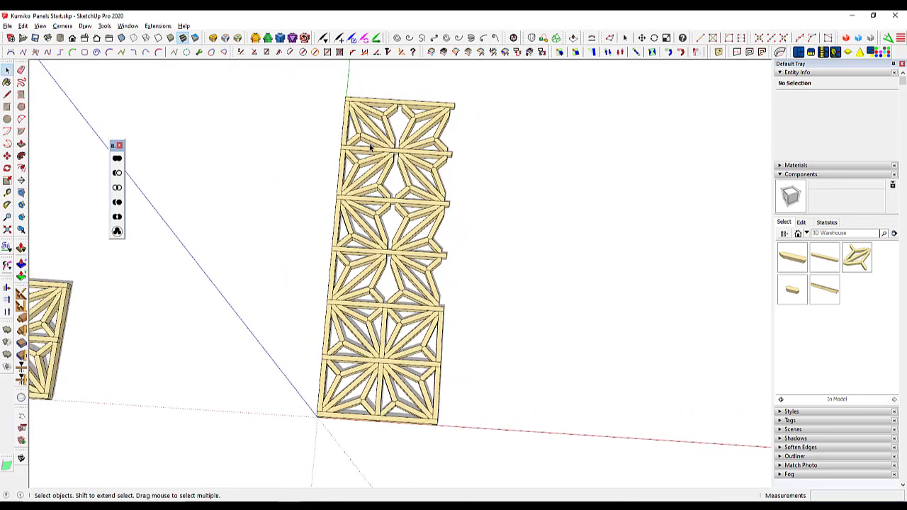
middle_drag(231, 298, 409, 345)
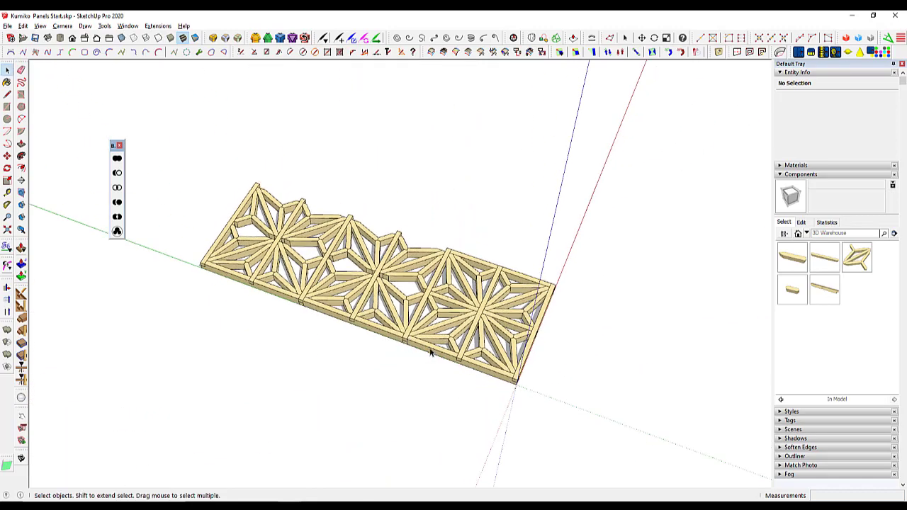
click(383, 344)
shift+click(373, 334)
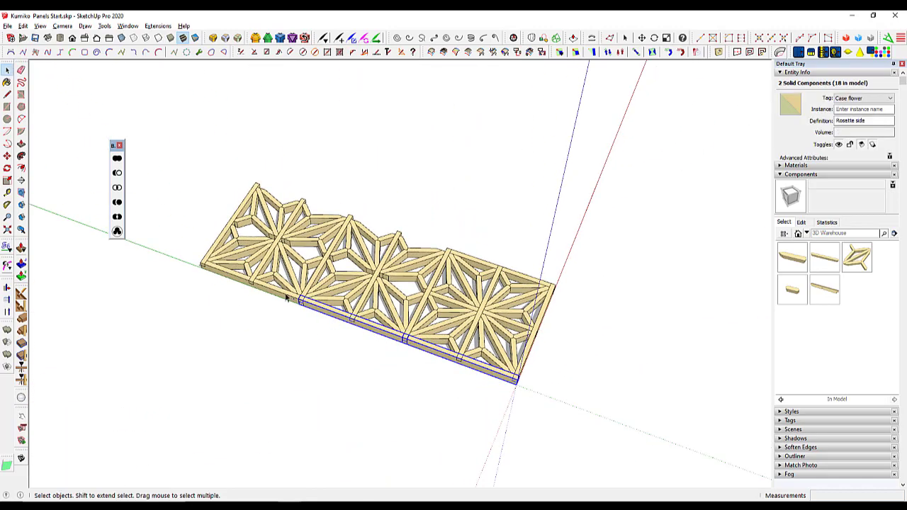
click(272, 405)
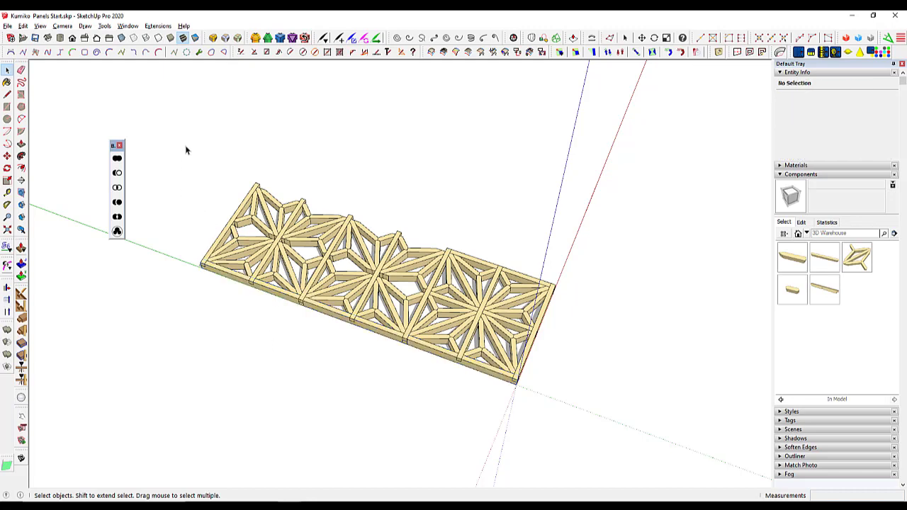
click(118, 159)
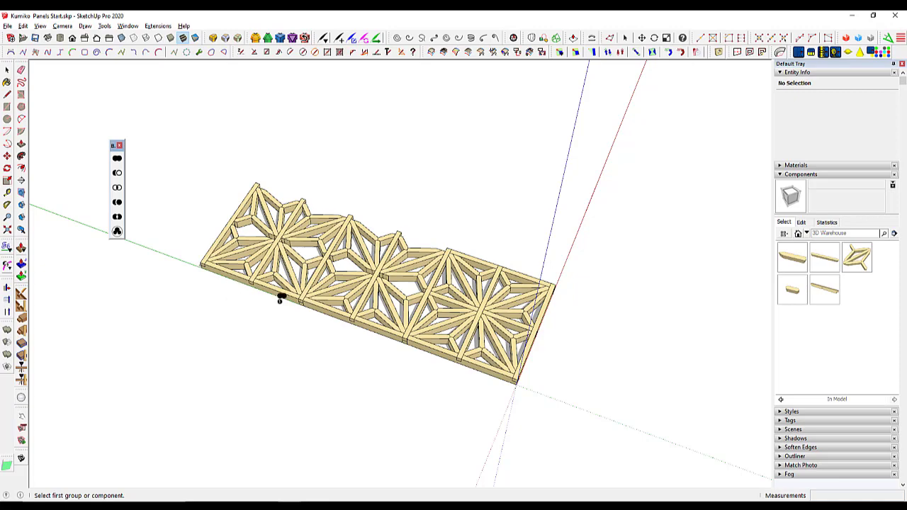
key(space)
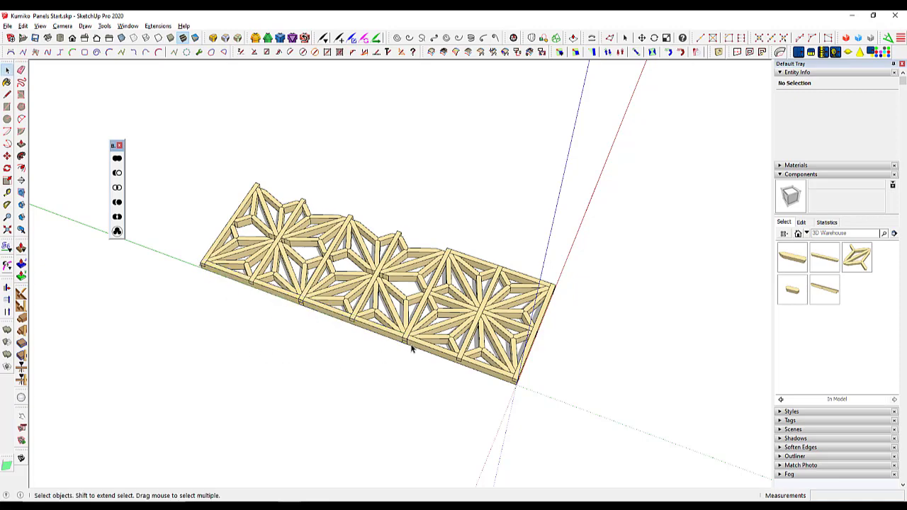
- Make the three lengthwise strips of the first panel section at the origin unique together as one shared definition
middle_drag(411, 347, 355, 383)
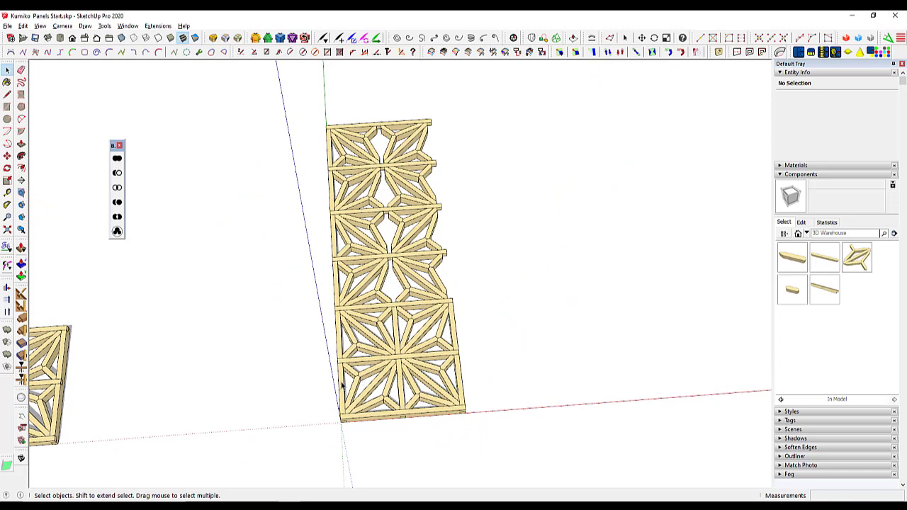
click(342, 385)
shift+click(400, 391)
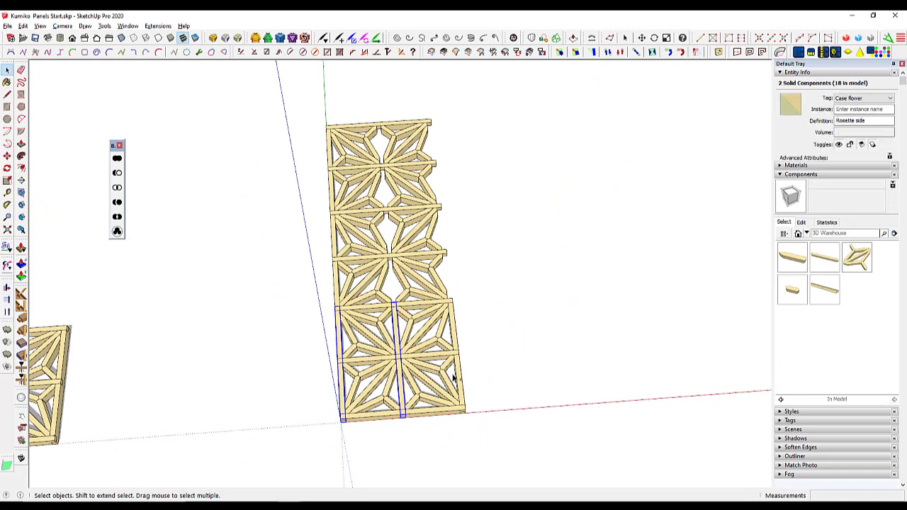
shift+click(461, 374)
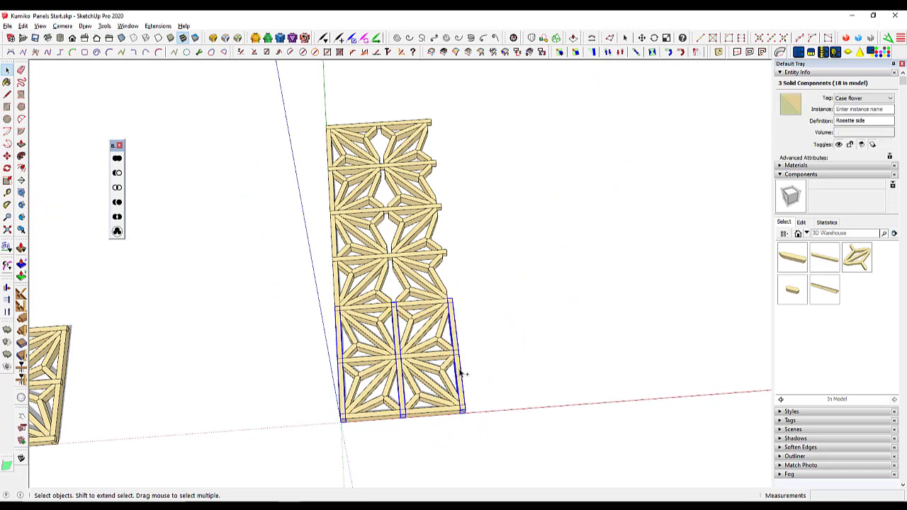
right_click(461, 374)
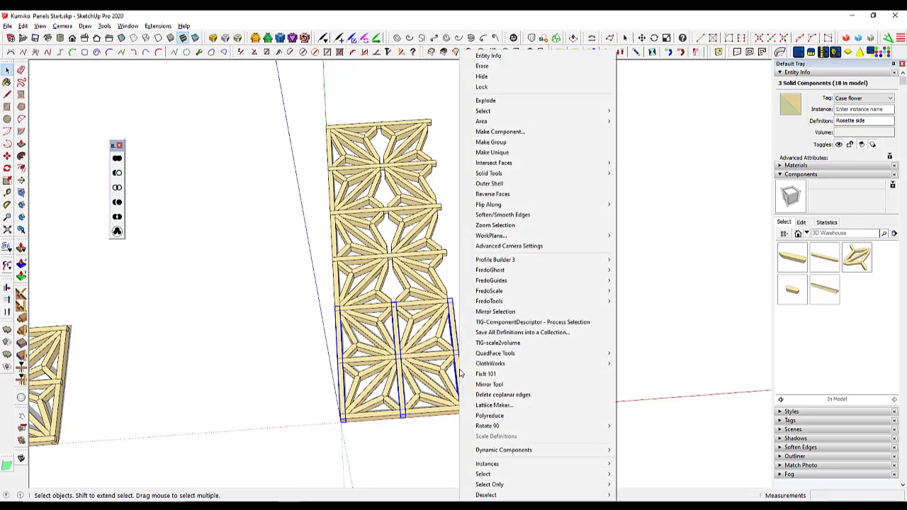
click(506, 155)
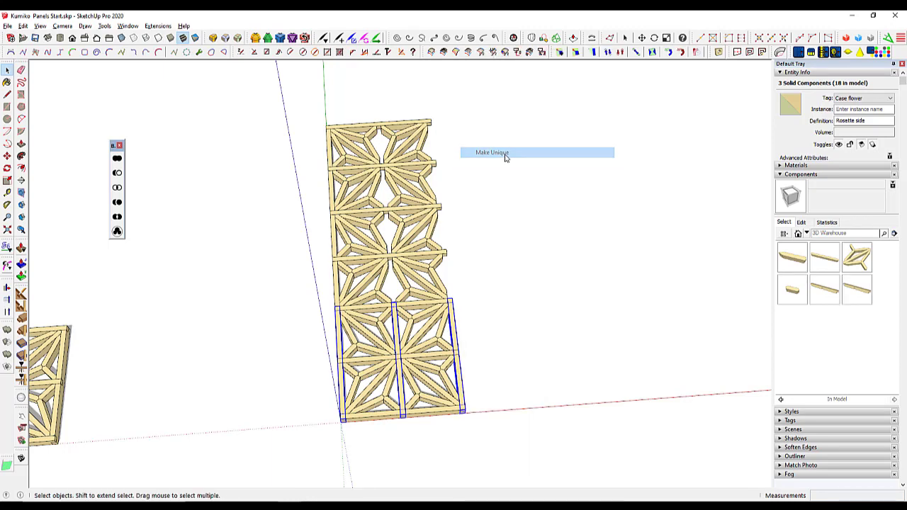
- Make the second and third strip sections along the panel's green-axis edge each a unique component
right_click(337, 282)
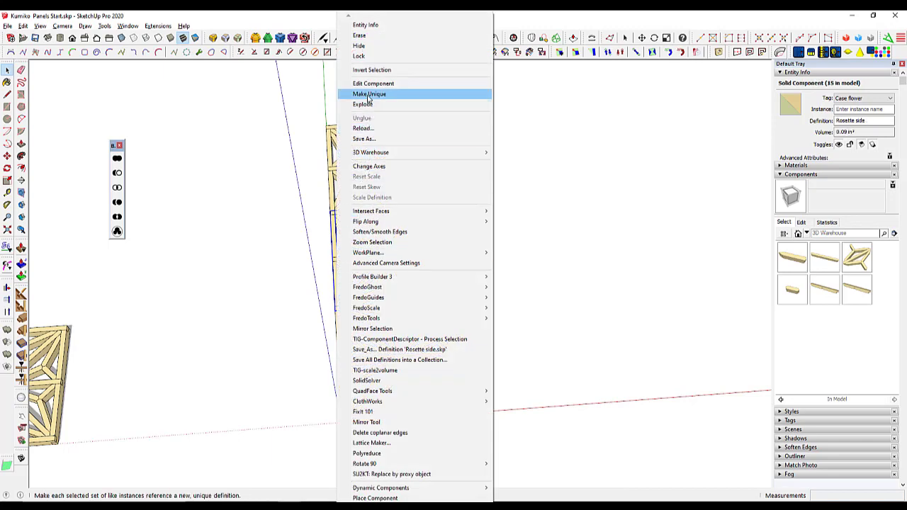
click(368, 97)
right_click(335, 185)
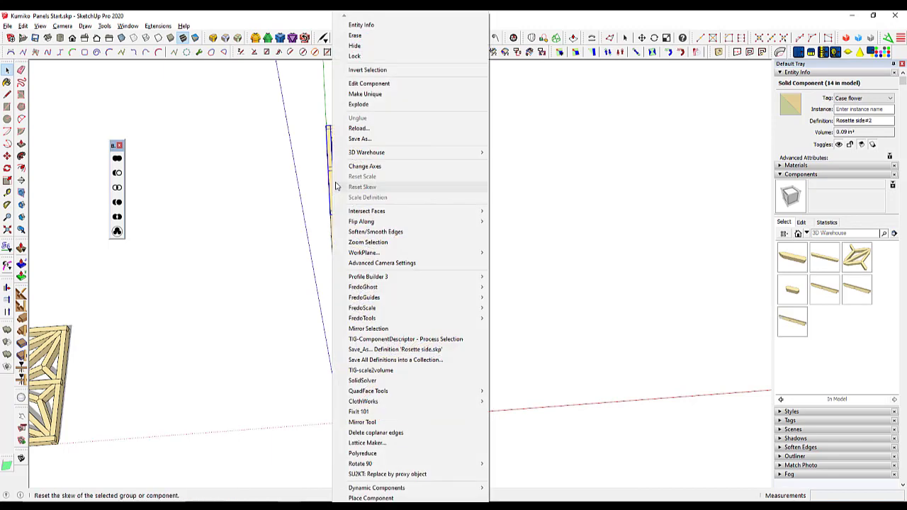
click(365, 94)
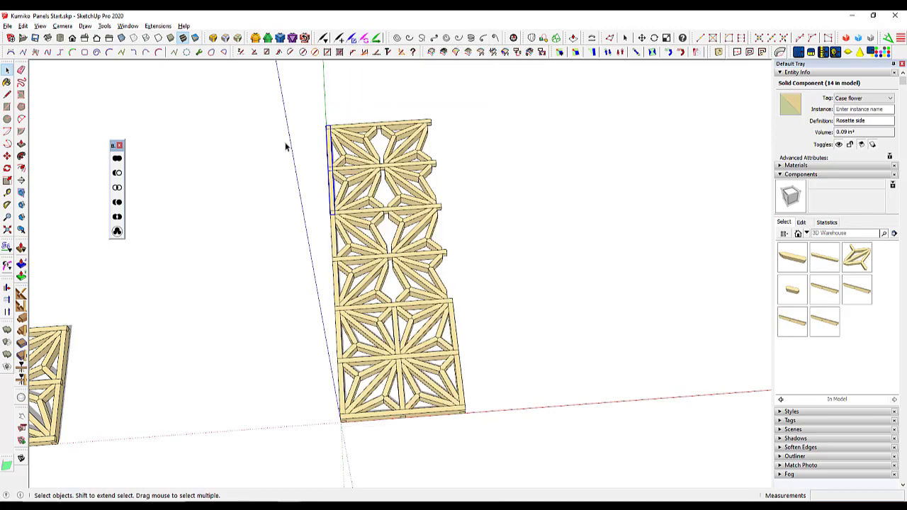
- Union the third edge strip section, farthest from the origin, with the middle section along the green axis
middle_drag(285, 146, 543, 182)
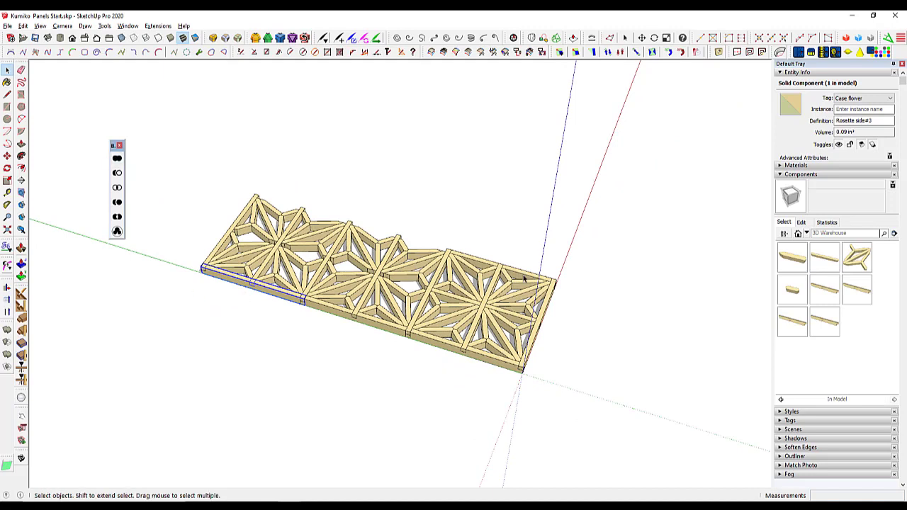
click(192, 206)
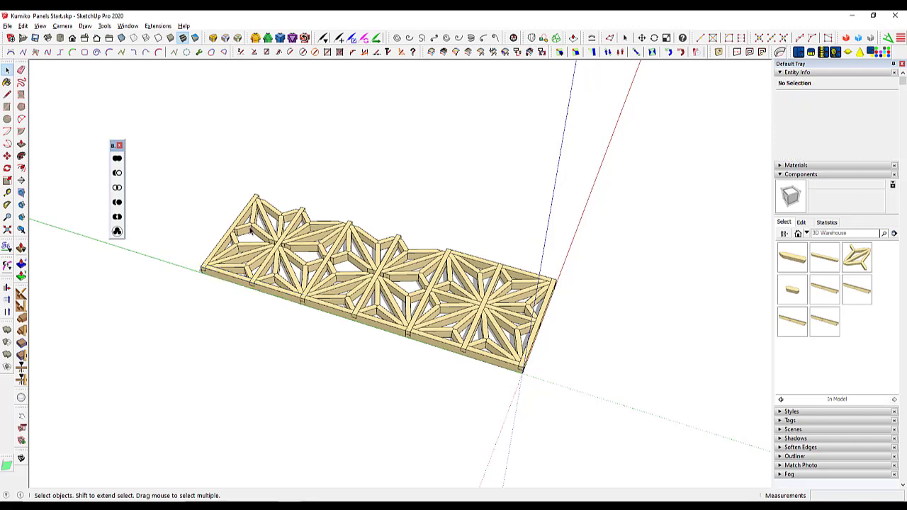
scroll(312, 259, up, 3)
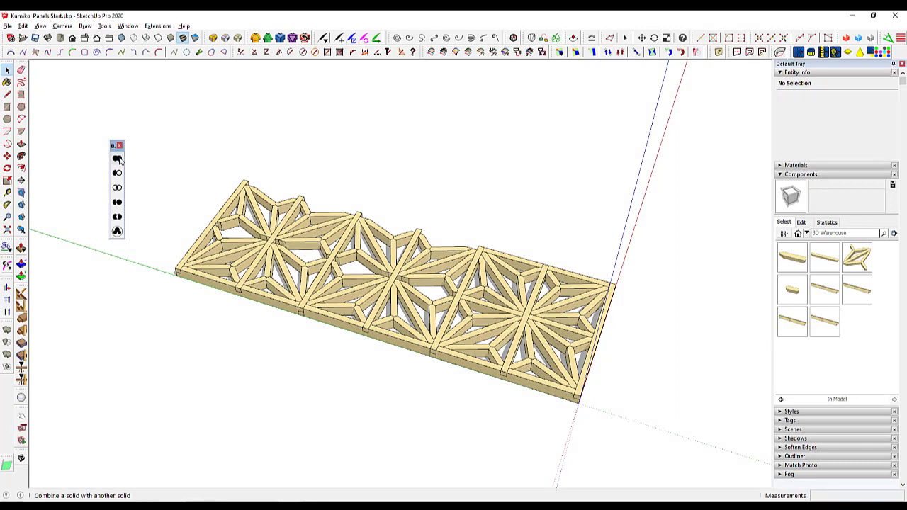
click(118, 159)
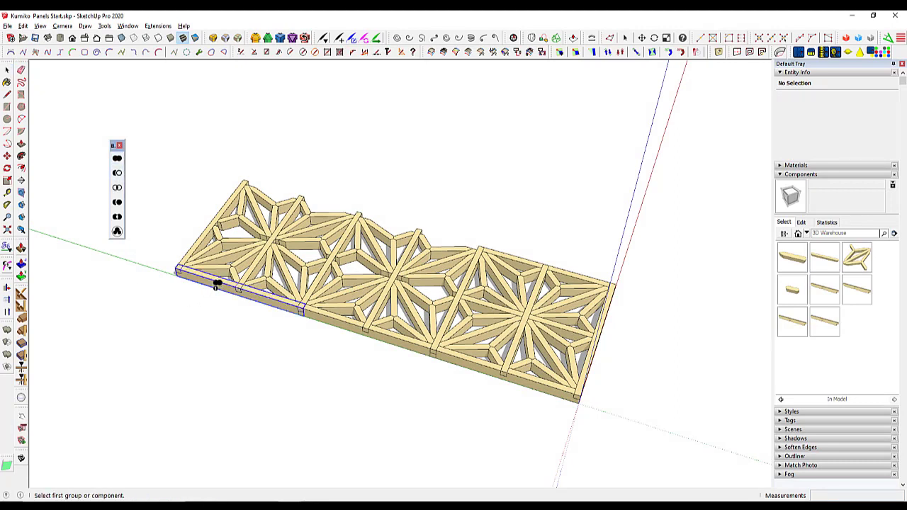
click(216, 285)
click(332, 324)
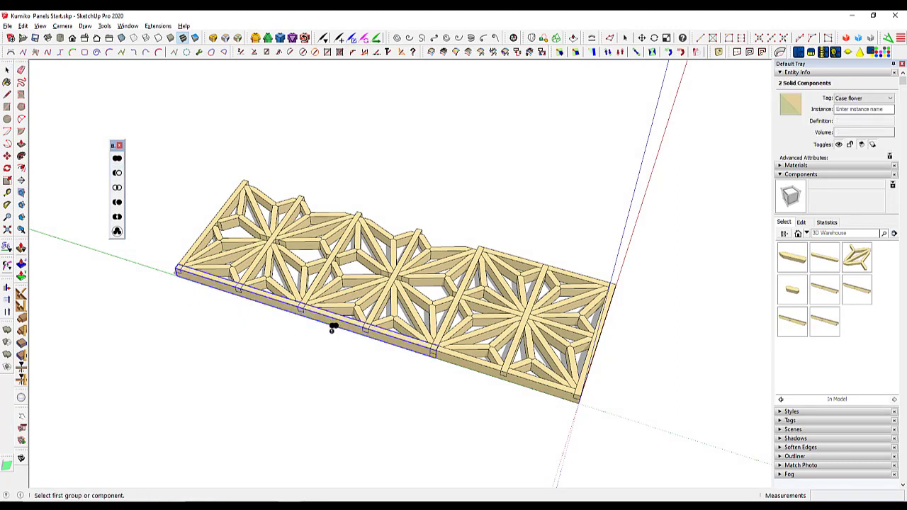
key(space)
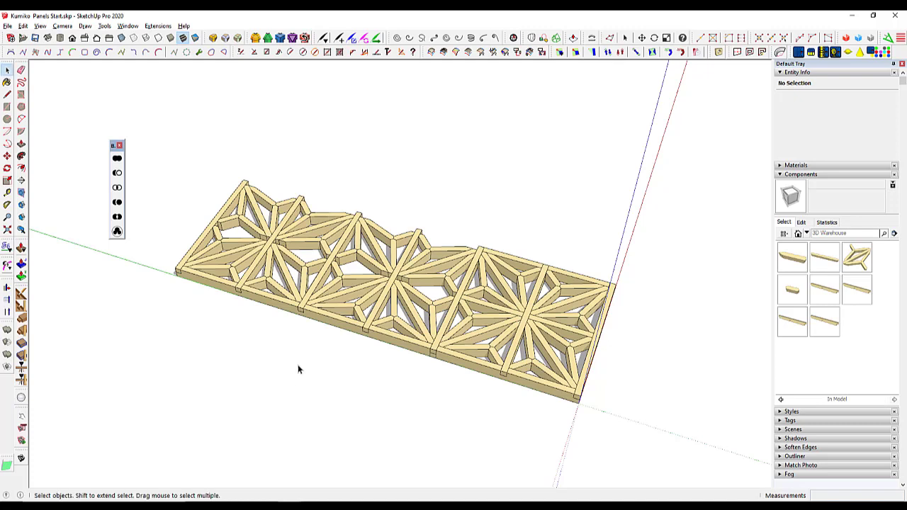
- Copy the merged edge strip to just outside the panel as a check, and undo the copy
click(320, 326)
key(m)
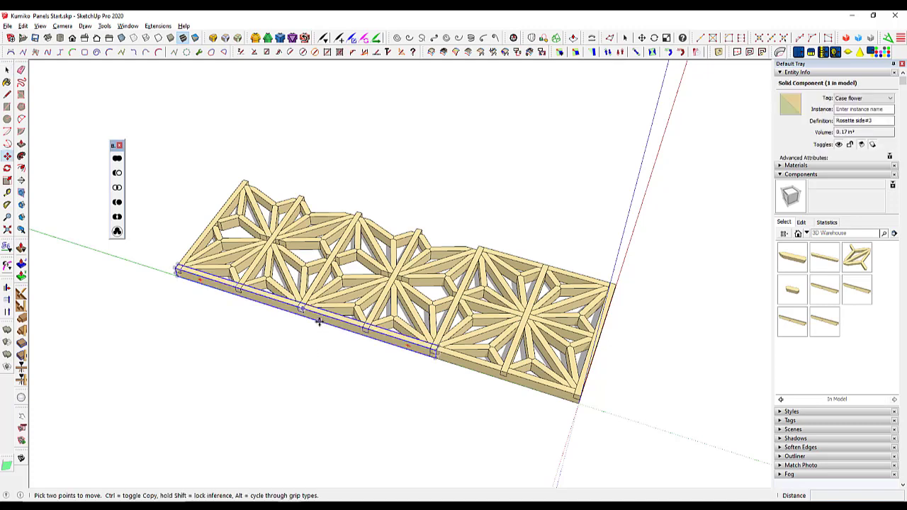
click(323, 323)
key(ctrl)
click(308, 343)
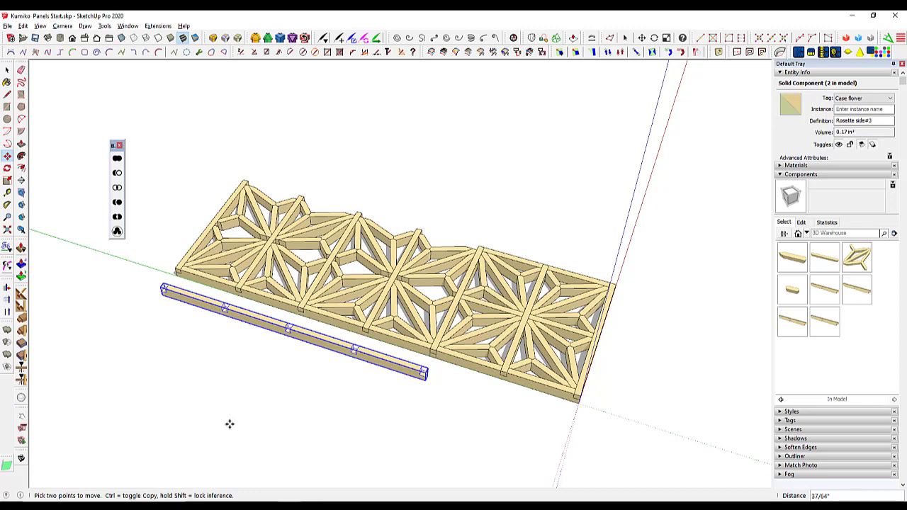
key(ctrl+z)
key(space)
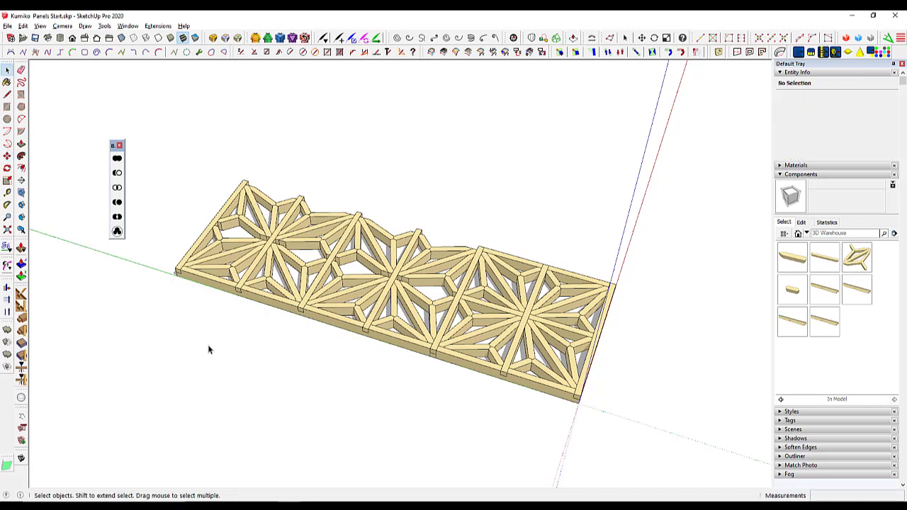
- Union the edge strip section at the origin with the merged strip to form one full-length strip
click(118, 173)
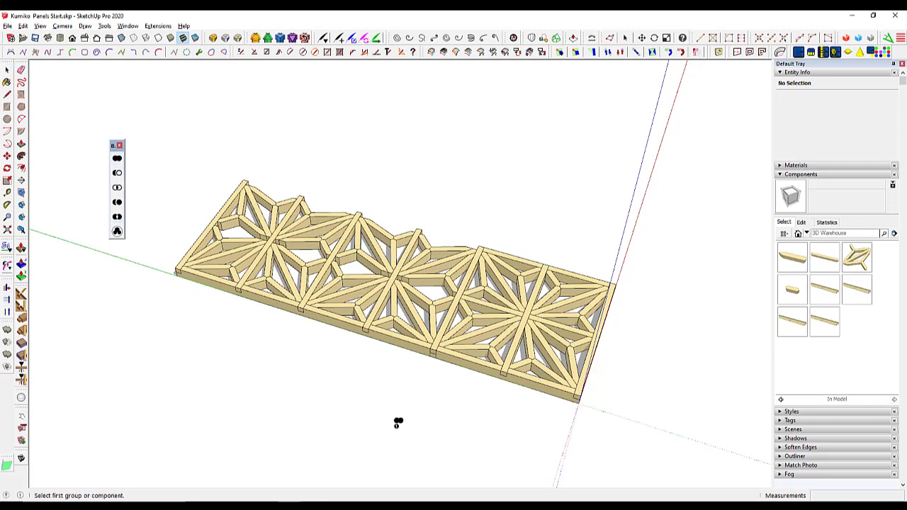
click(477, 366)
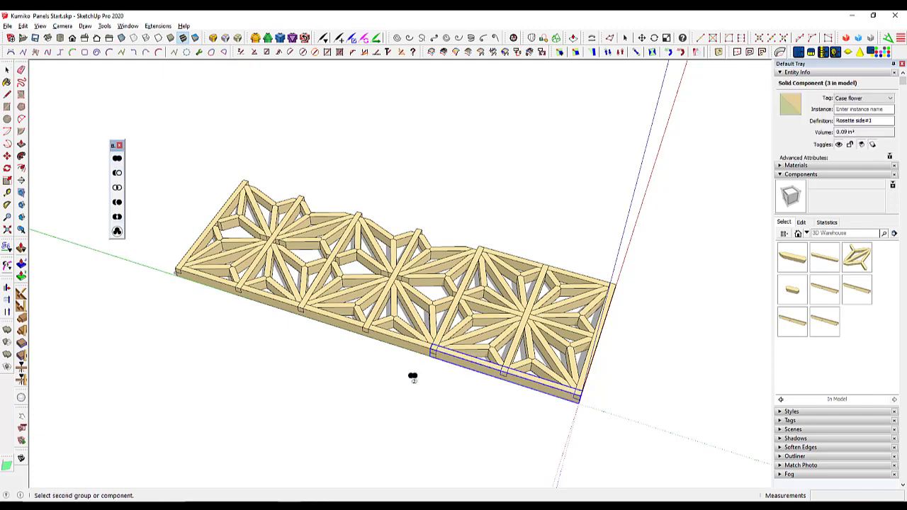
click(399, 340)
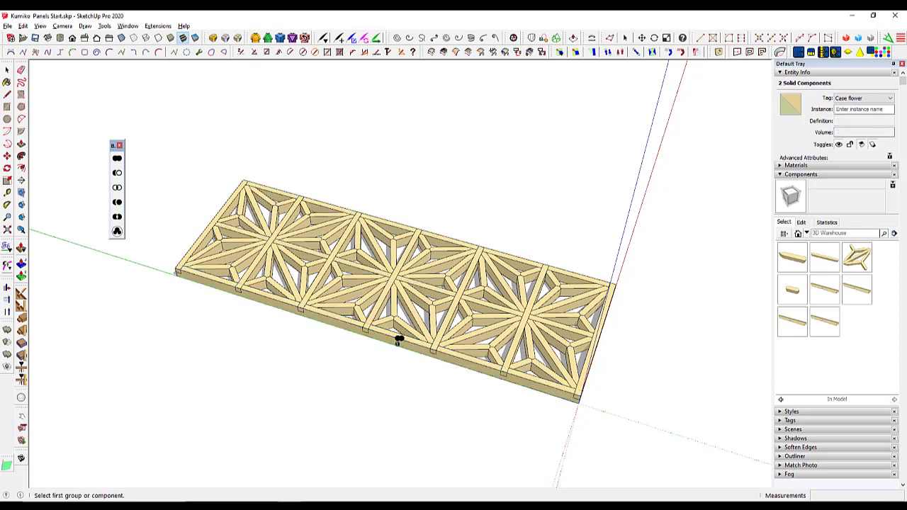
key(space)
- Array the two other full-length strips and the rosette section at the origin along the red axis, 2 7/8" apart, with x2 copies
click(449, 296)
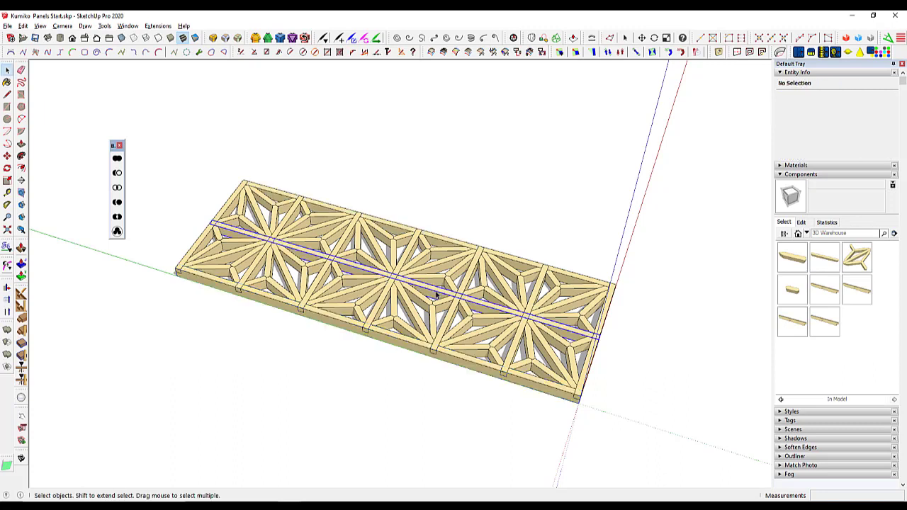
shift+click(450, 245)
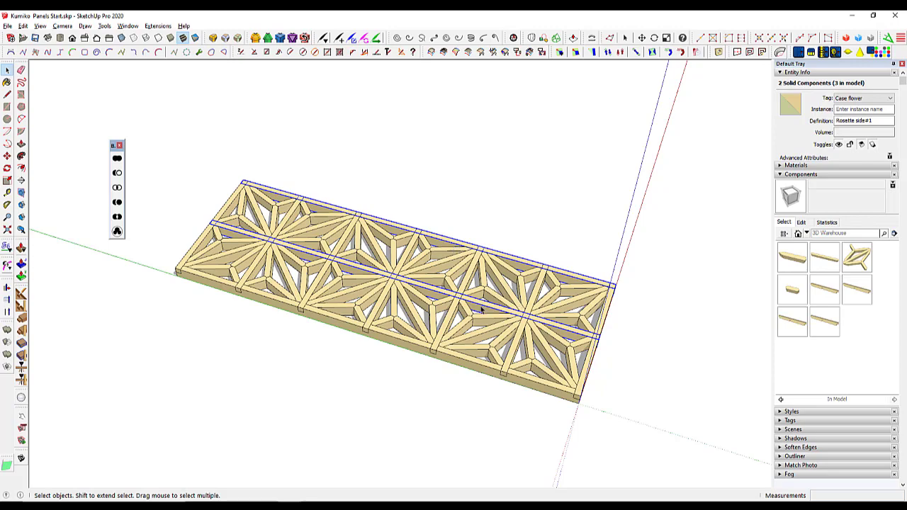
middle_drag(384, 333, 231, 390)
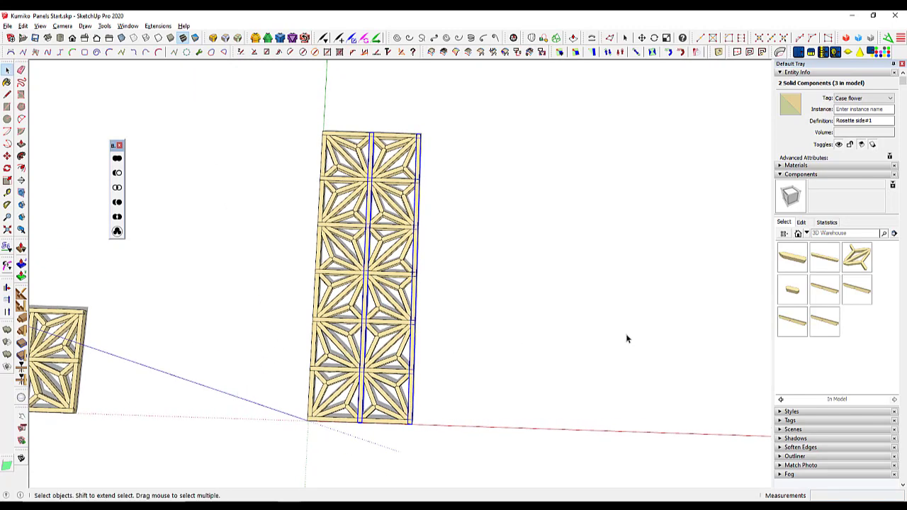
middle_drag(357, 363, 342, 326)
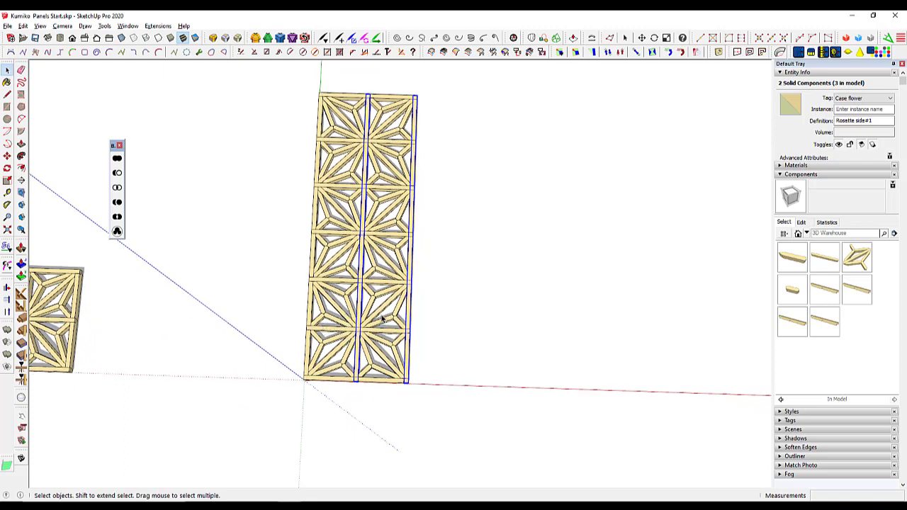
ctrl+drag(383, 319, 336, 348)
ctrl+click(334, 381)
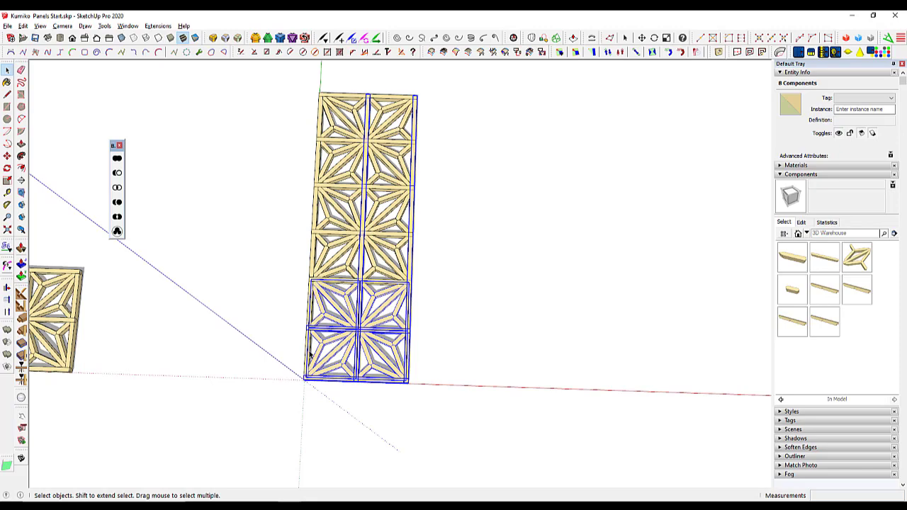
mouse_move(309, 354)
middle_down()
mouse_move(314, 395)
mouse_move(280, 289)
mouse_move(306, 346)
middle_up()
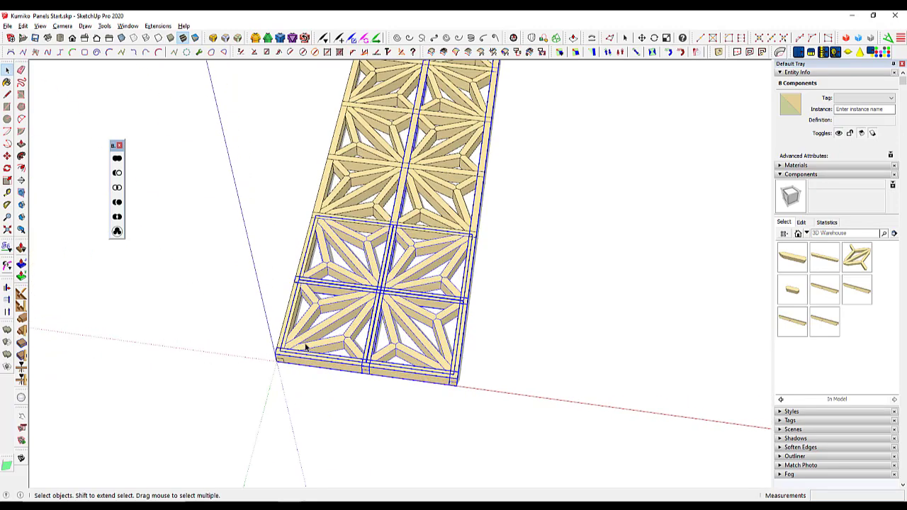
key(m)
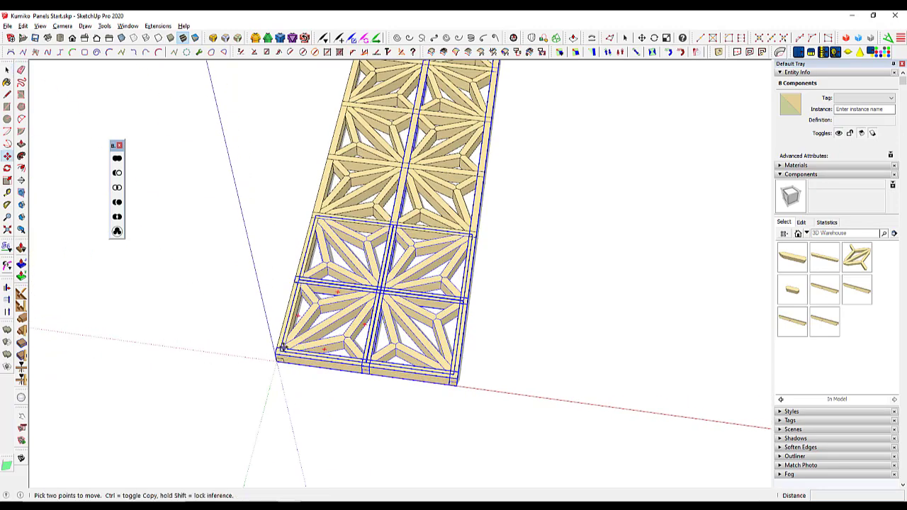
click(284, 347)
key(ctrl)
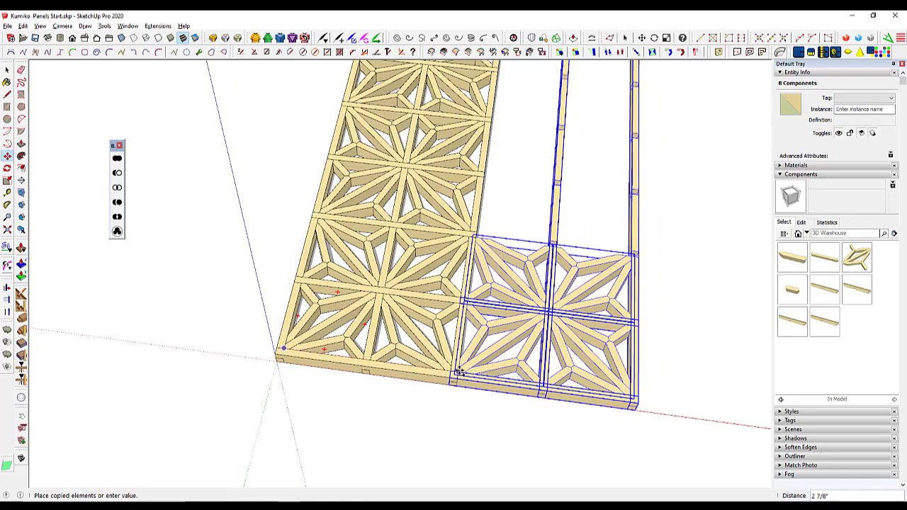
click(460, 372)
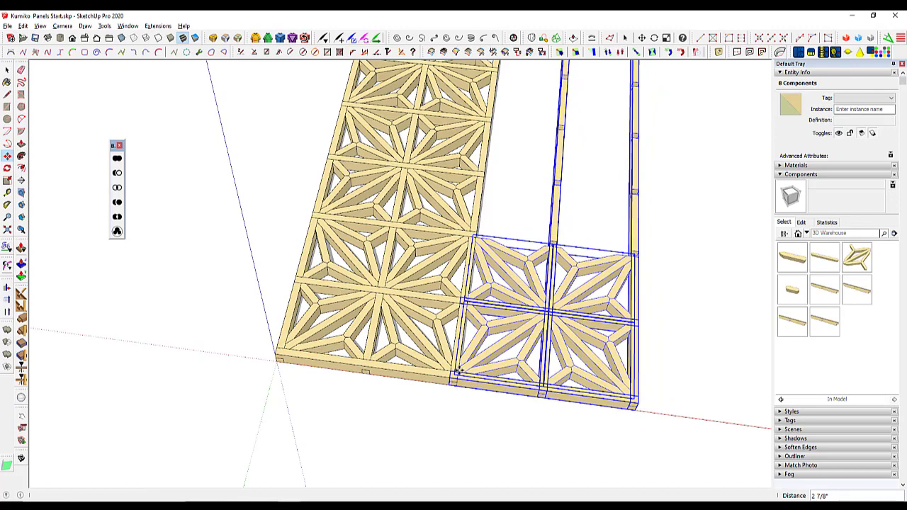
text(x2)
key(Return)
key(ctrl+t)
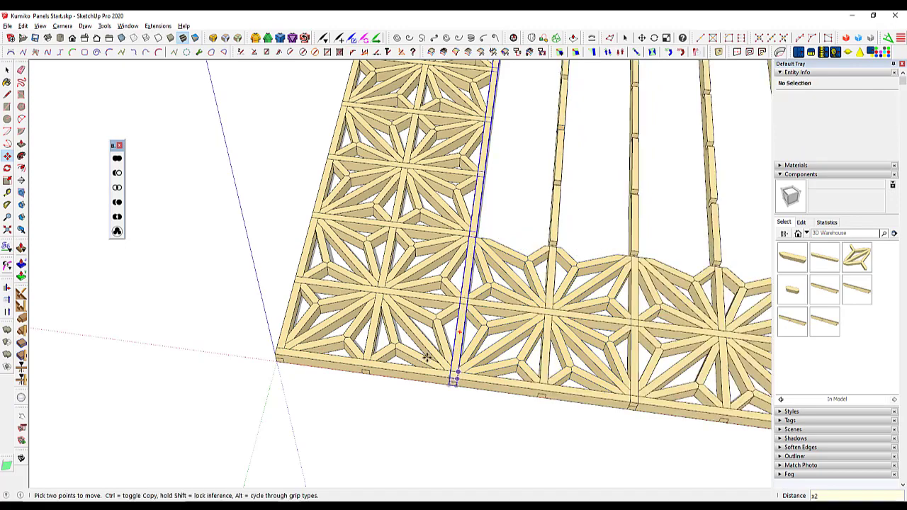
scroll(184, 361, down, 3)
key(space)
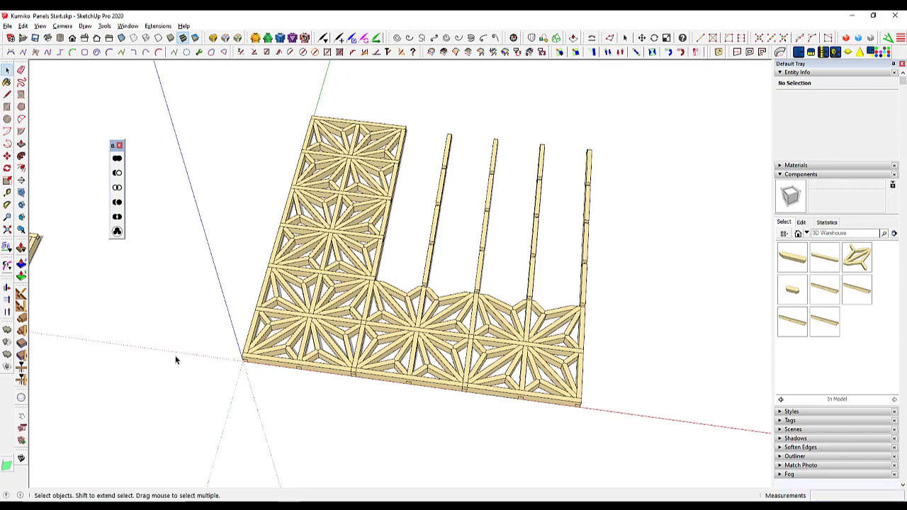
- Delete the four copied short strips running parallel to the red axis and the two copied full-length strips through the new rosette centres
middle_drag(177, 361, 132, 324)
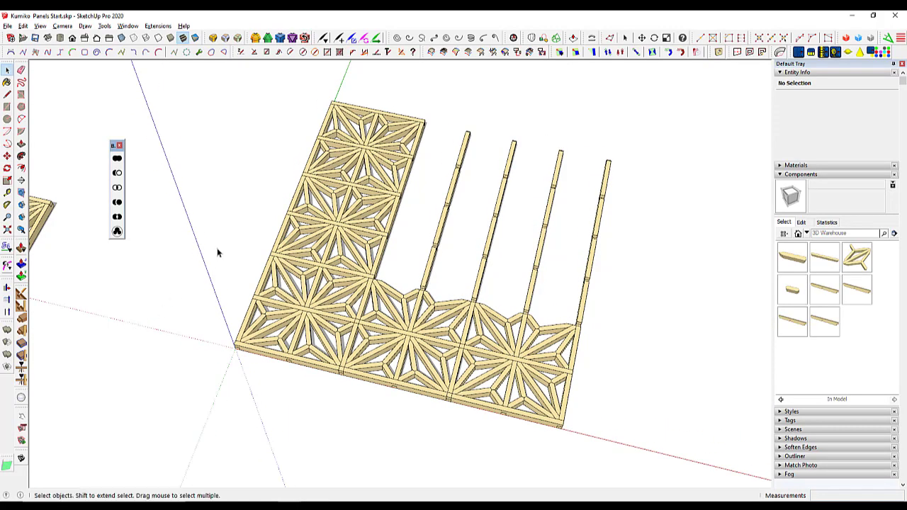
middle_drag(302, 277, 297, 287)
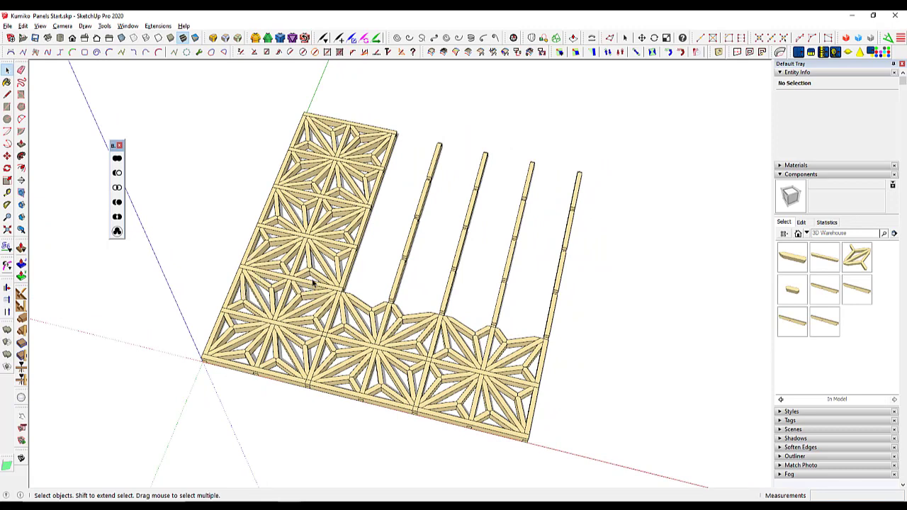
click(346, 344)
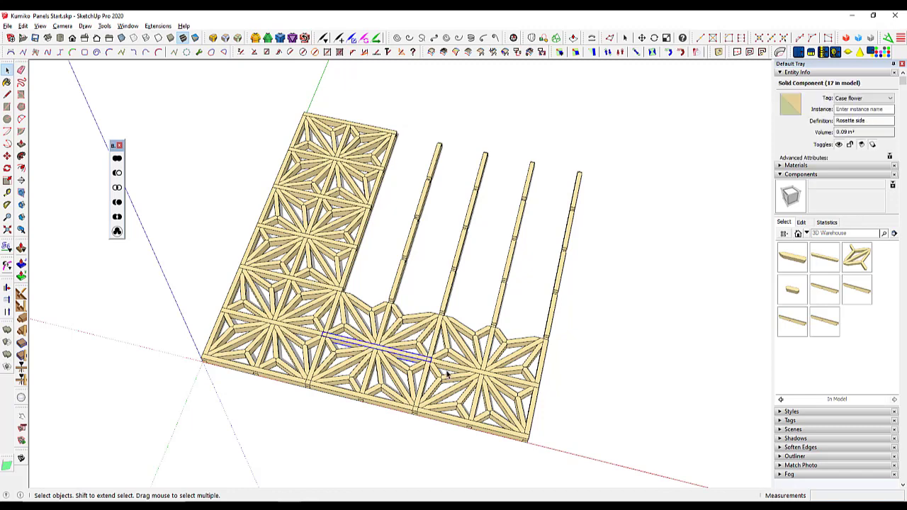
shift+click(452, 370)
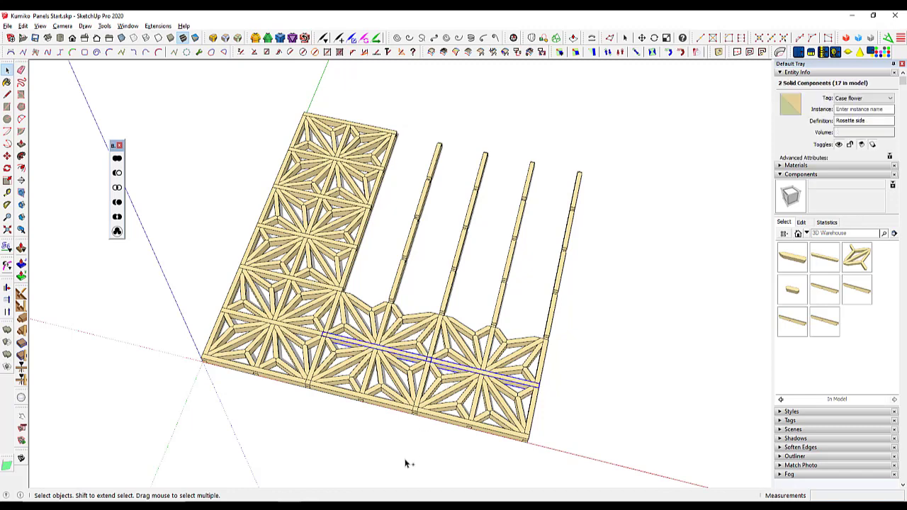
shift+click(342, 394)
shift+click(448, 423)
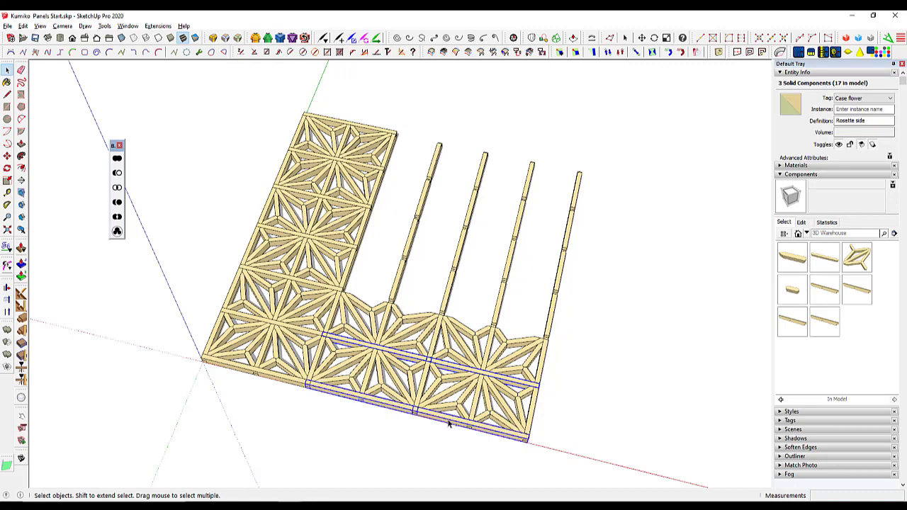
shift+click(409, 243)
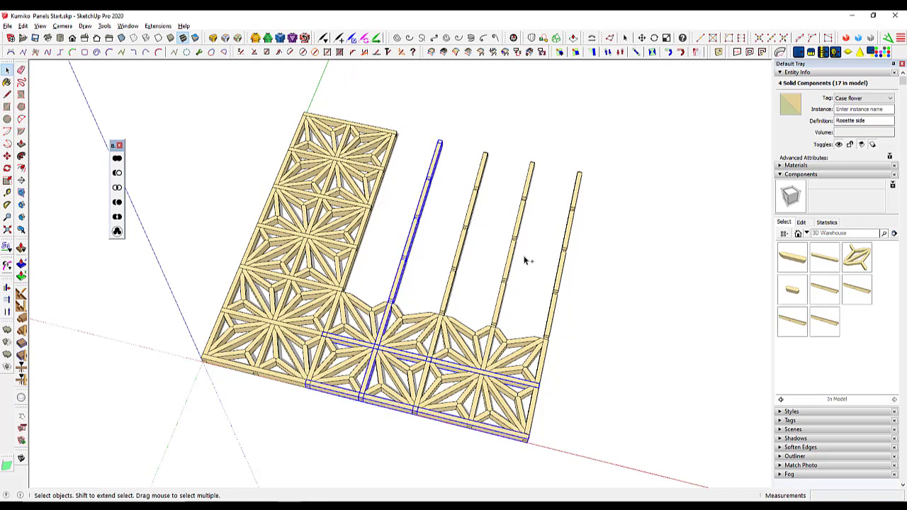
shift+click(511, 259)
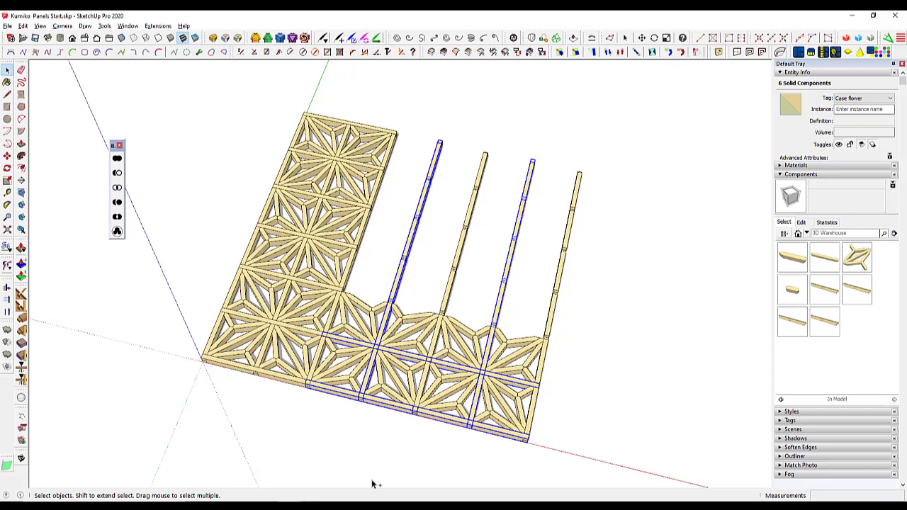
key(Delete)
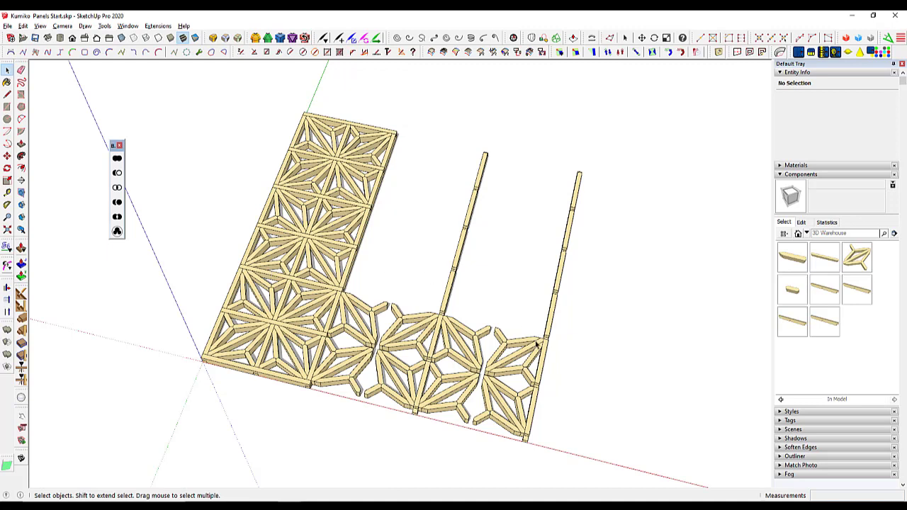
- Undo the deletion of the copied short and full-length strips
click(280, 383)
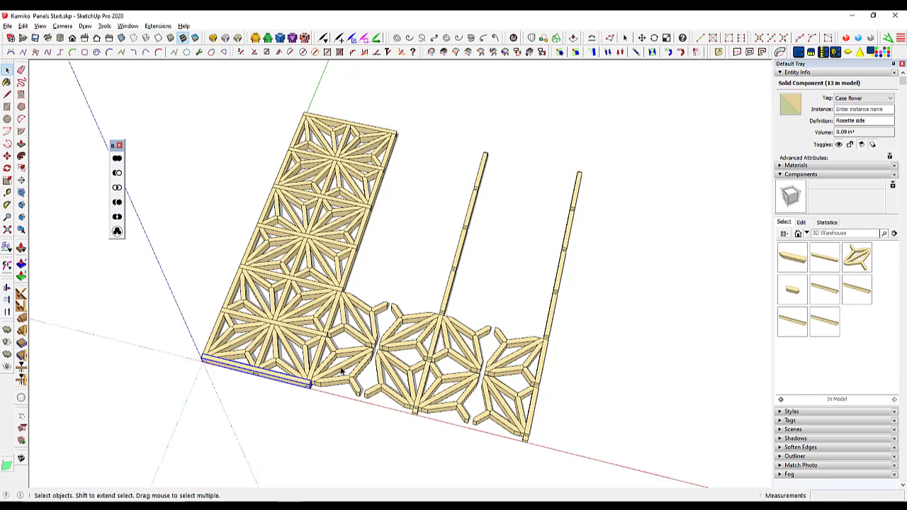
click(458, 261)
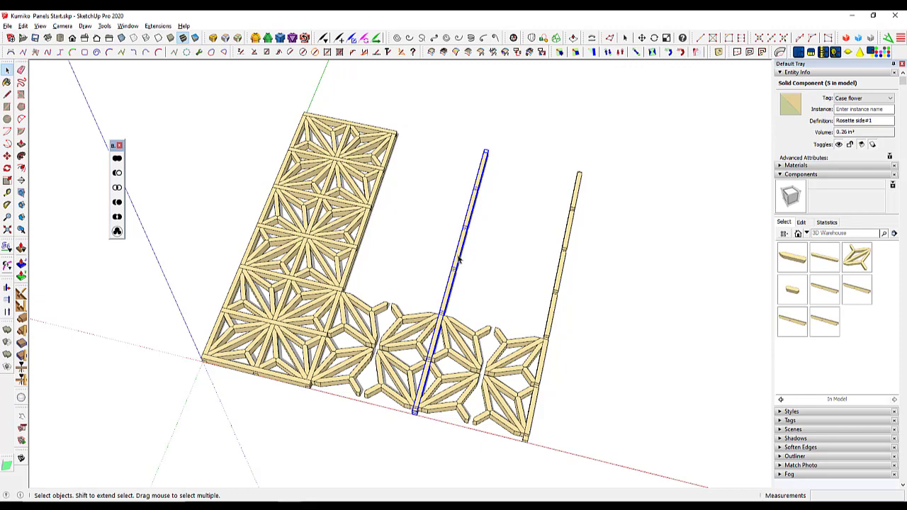
shift+middle_drag(401, 304, 420, 357)
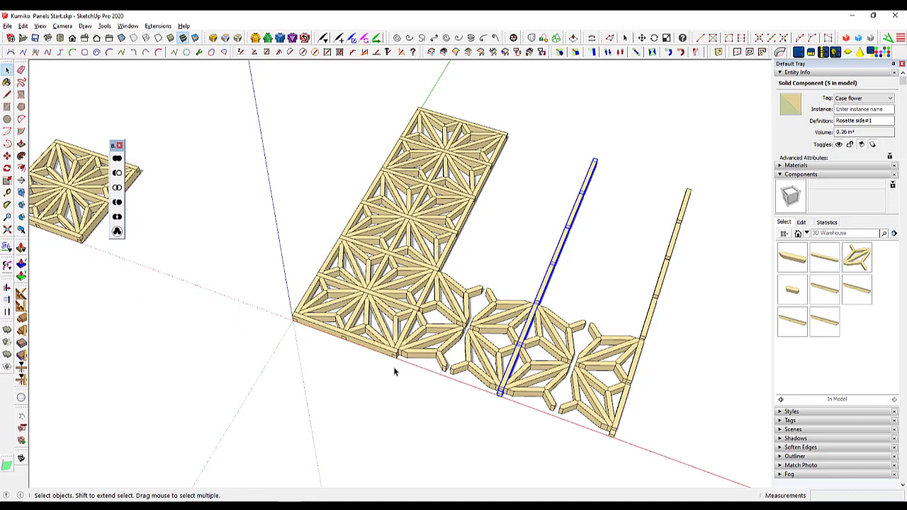
key(ctrl+z)
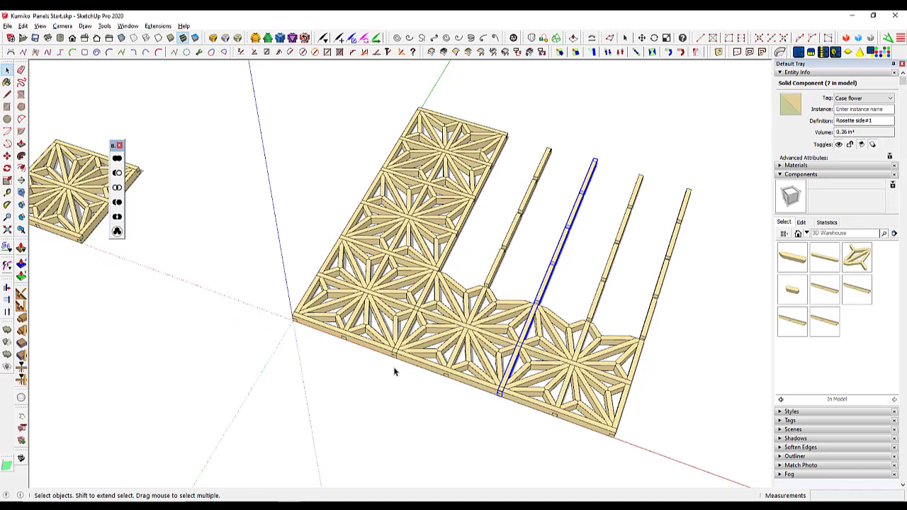
- Delete the four copied short strips along the red axis and across the middle of the two new rosette sections
click(414, 365)
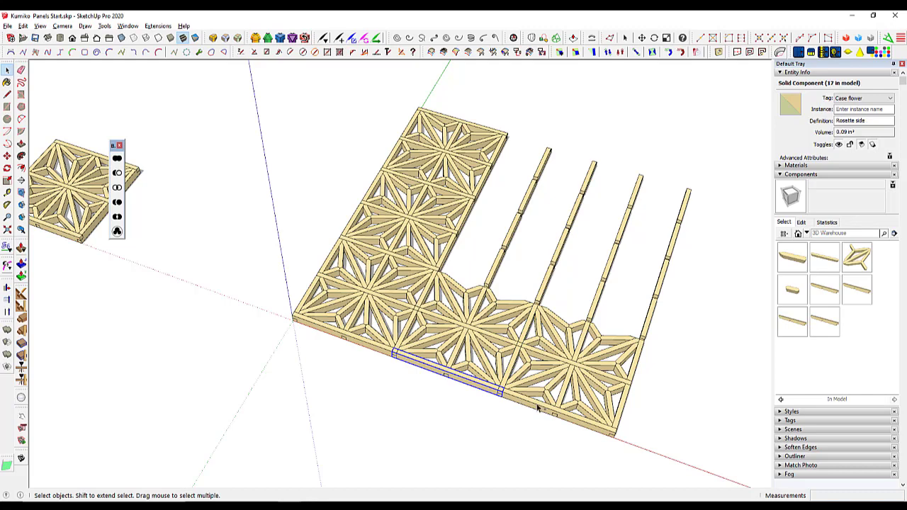
shift+click(542, 354)
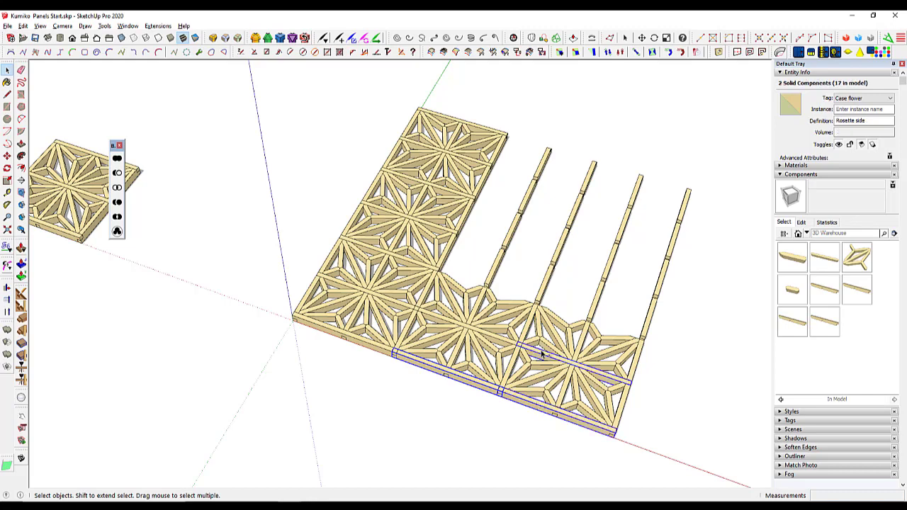
shift+click(493, 342)
key(Delete)
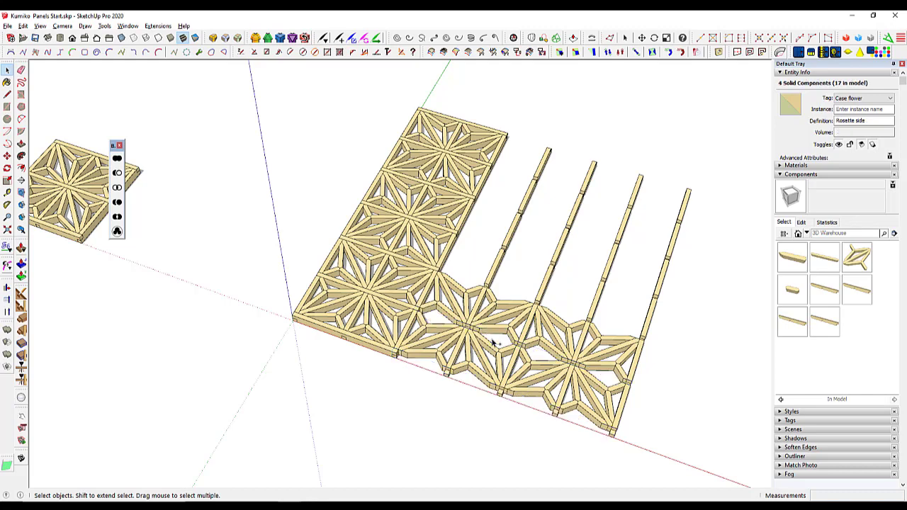
- Replace the two full-length strips through the new rosette centres with the short Rosette side component
click(509, 241)
shift+click(613, 259)
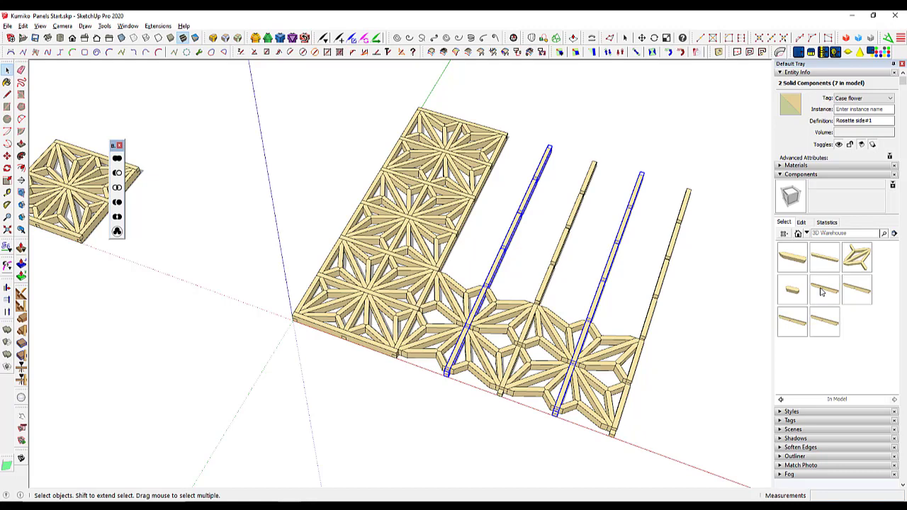
right_click(822, 292)
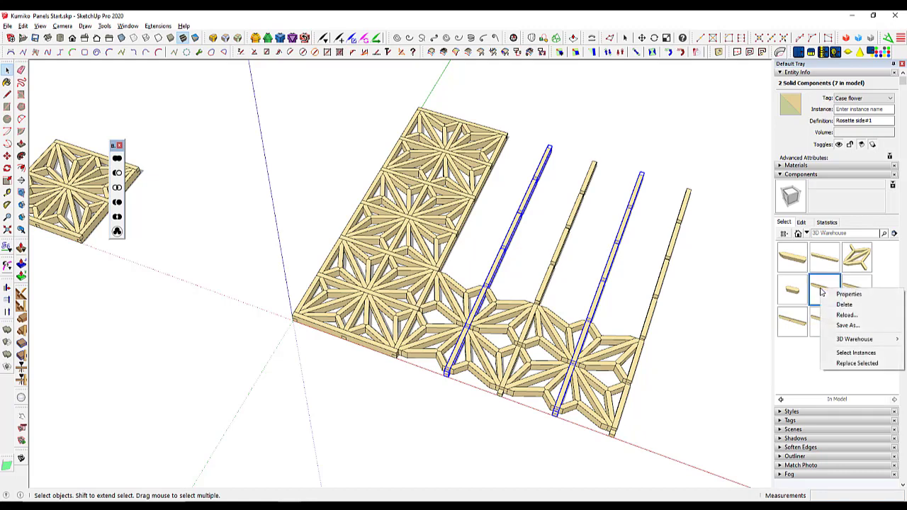
click(848, 364)
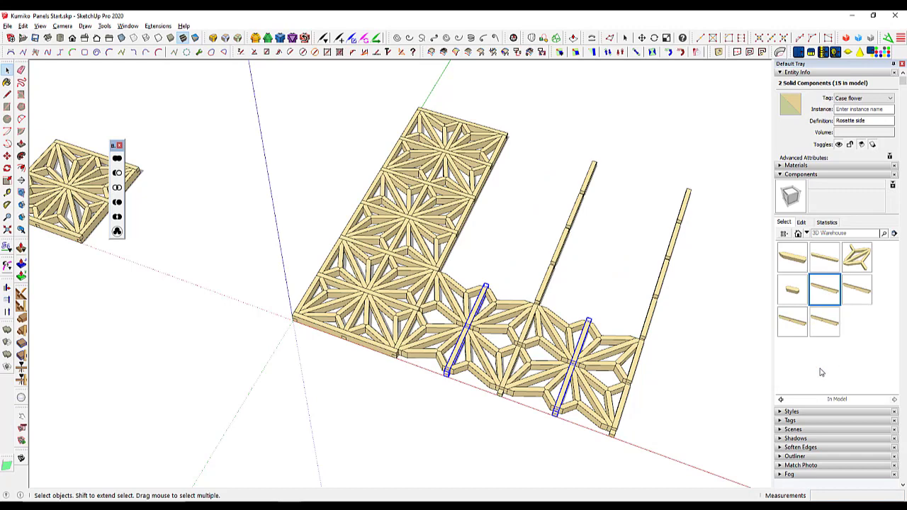
click(360, 369)
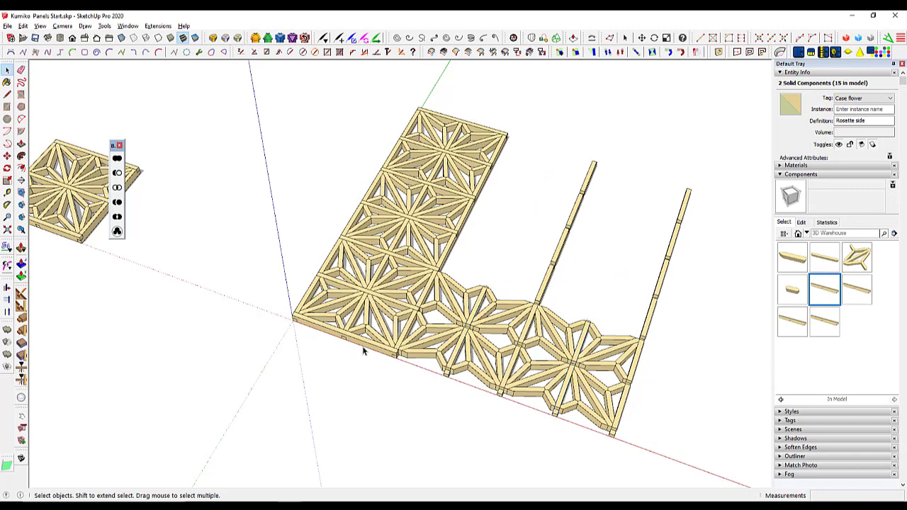
- Replace the three short strips parallel to the red axis in the origin section with the full-length strip component
click(389, 343)
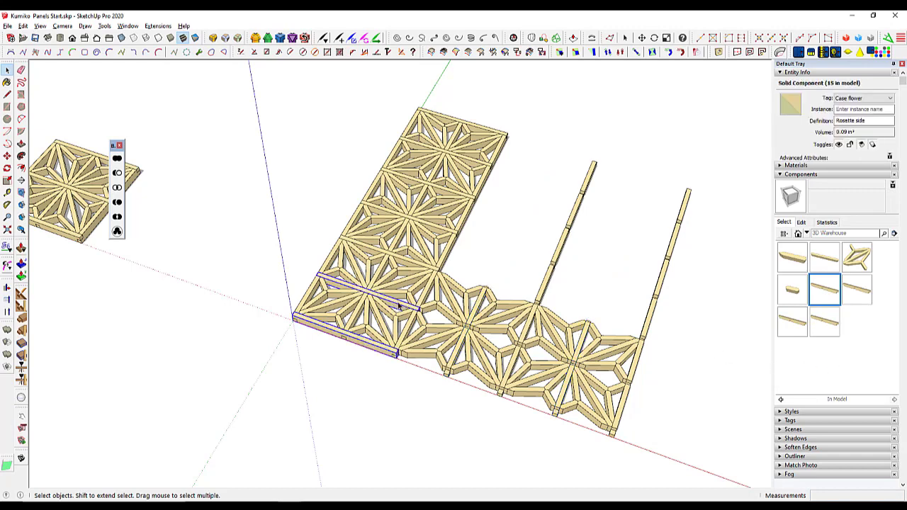
shift+click(400, 306)
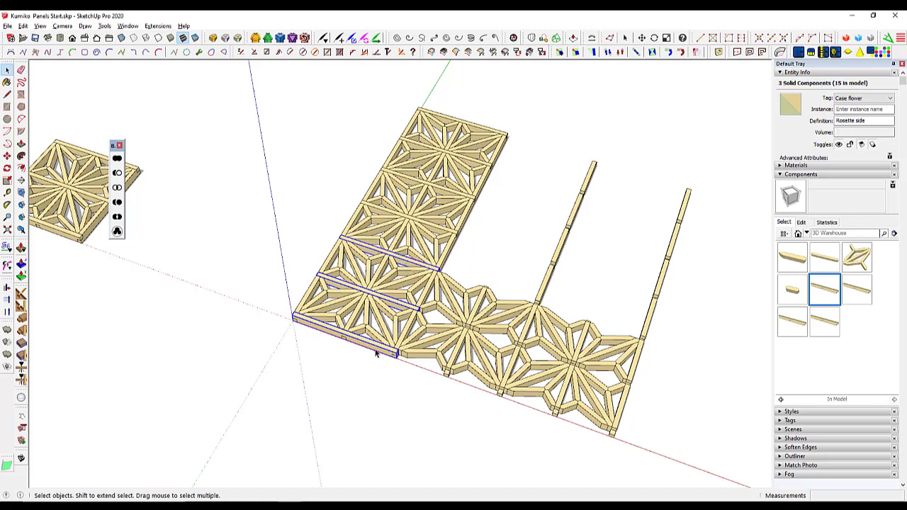
right_click(865, 298)
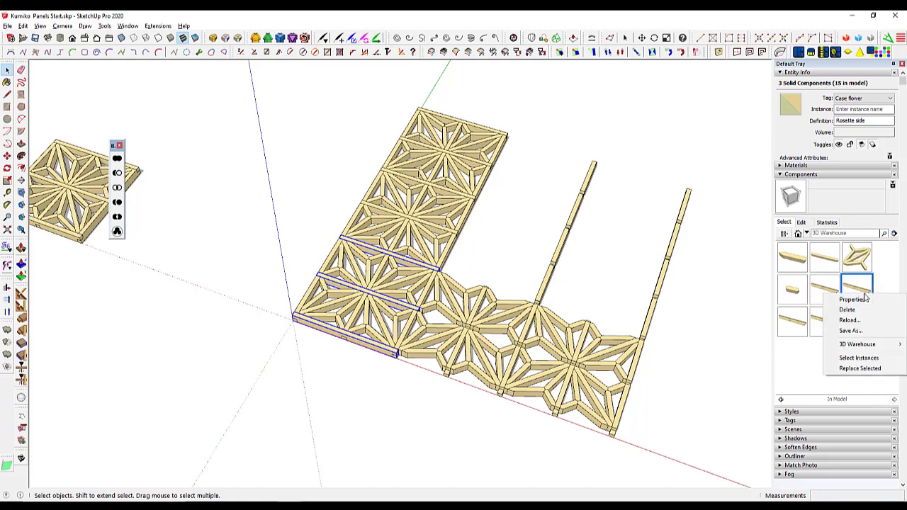
click(860, 369)
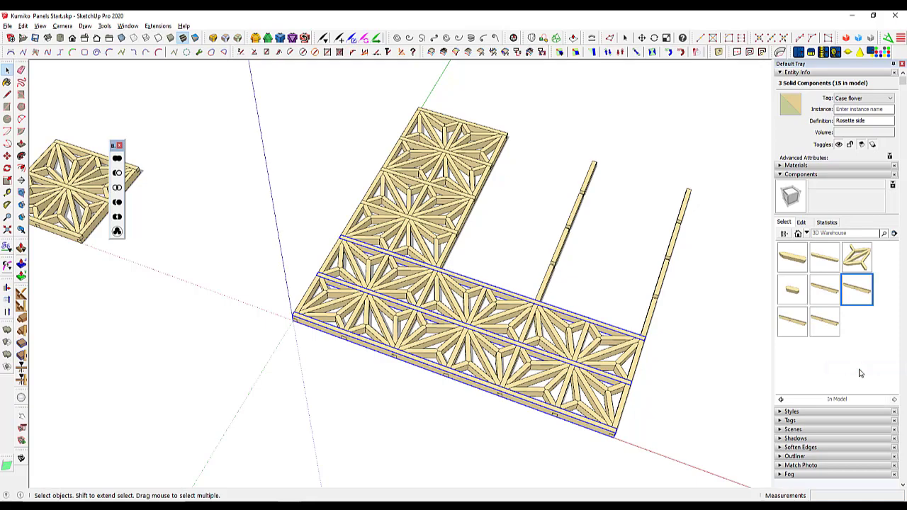
click(377, 376)
middle_drag(345, 372, 397, 443)
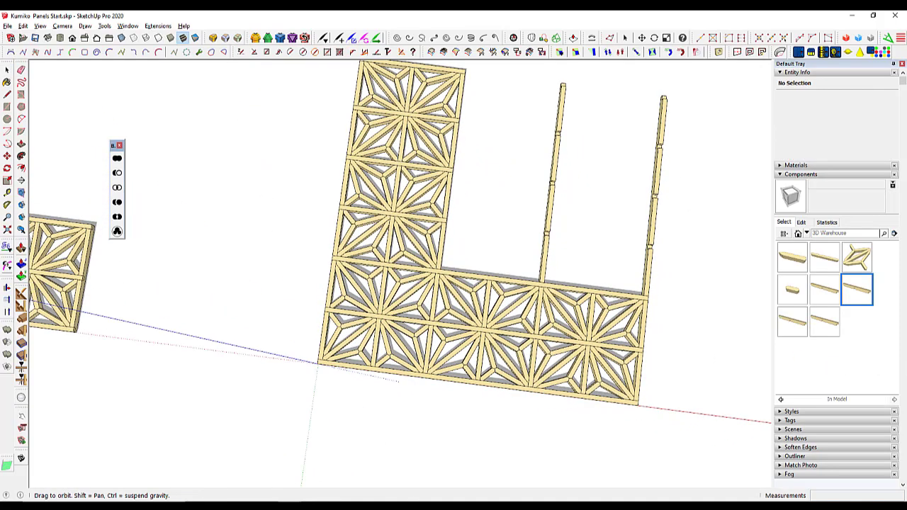
- Replace the two short strips parallel to the red axis, between and at the end of the new green-axis sections, with the full-length Rosette side#1 component
middle_drag(652, 328, 292, 281)
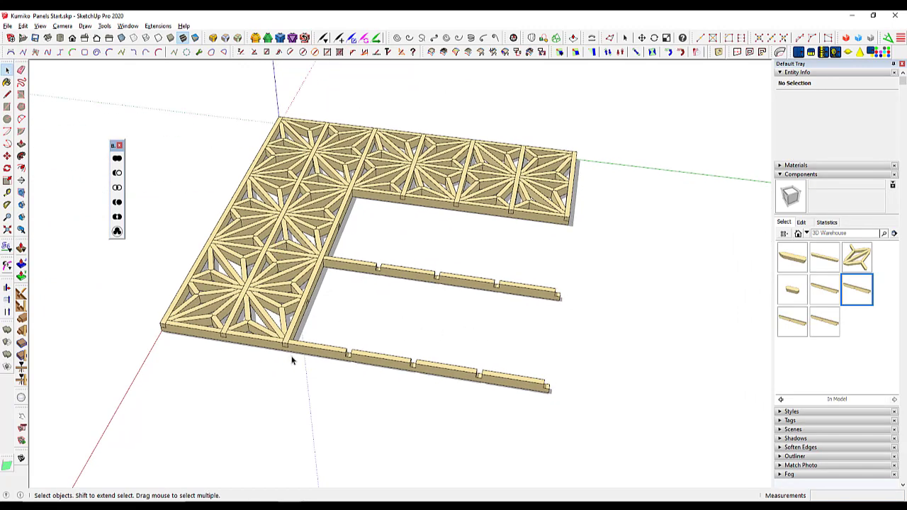
scroll(292, 360, up, 2)
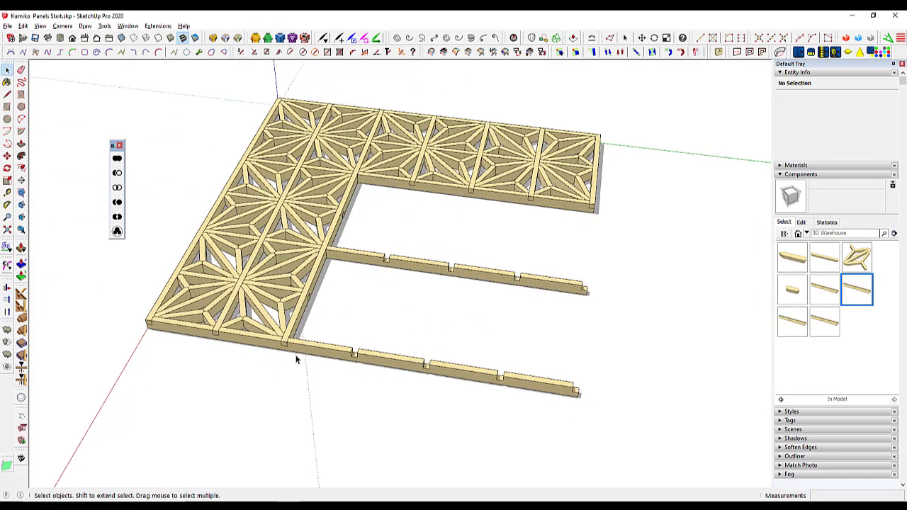
click(477, 178)
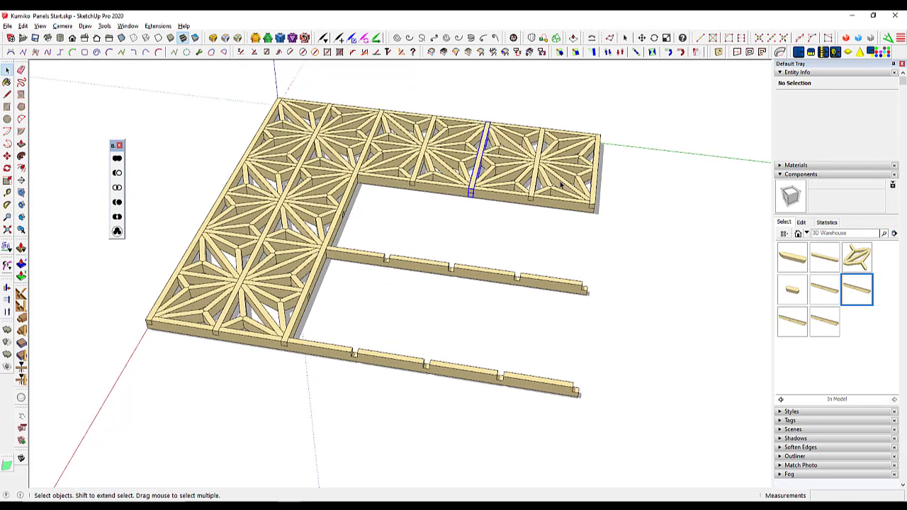
shift+click(595, 182)
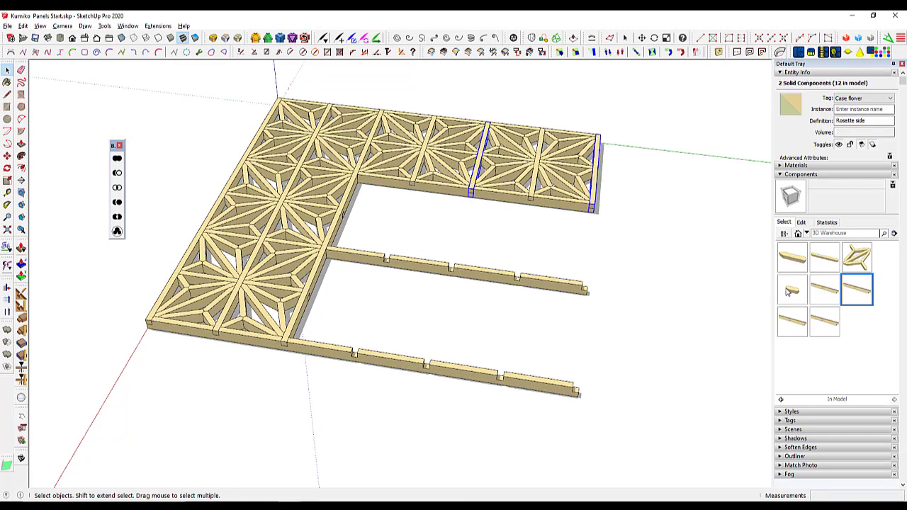
right_click(859, 289)
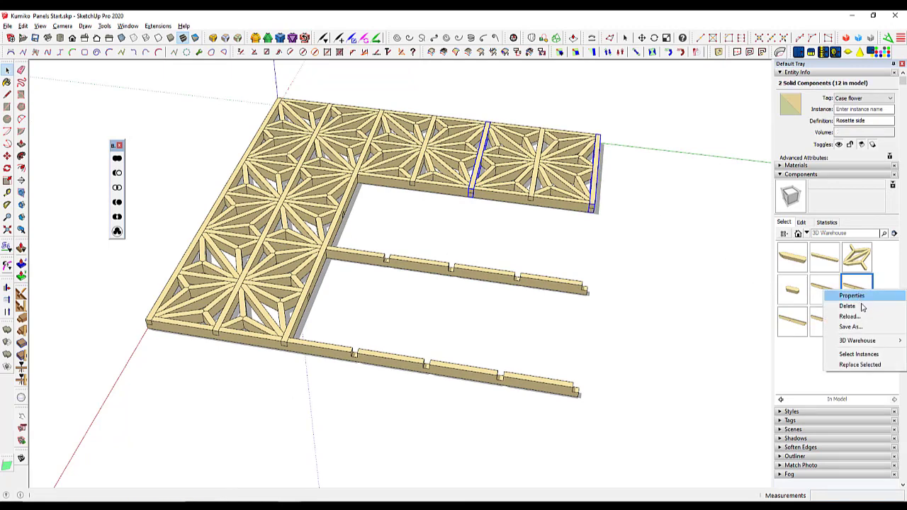
click(858, 365)
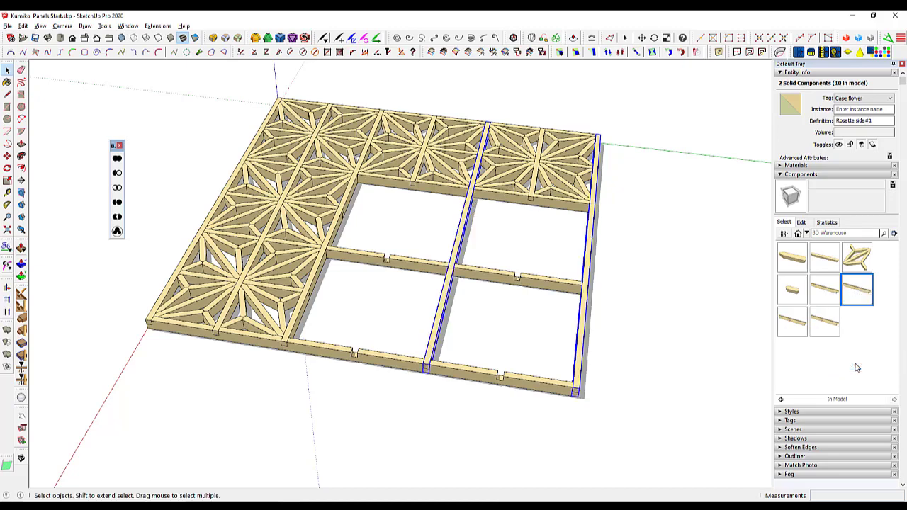
click(363, 405)
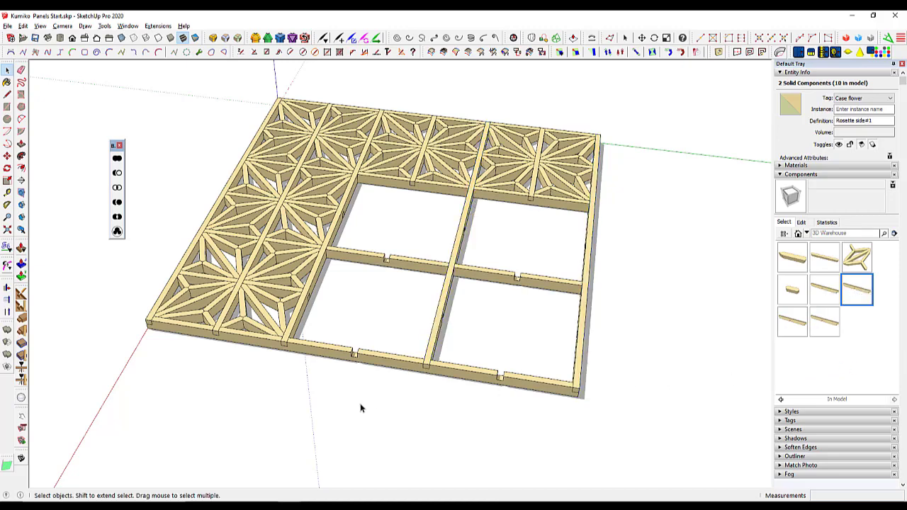
- Make the four full-length strips that cross and border the open area unique as a separate component
middle_drag(363, 404, 631, 430)
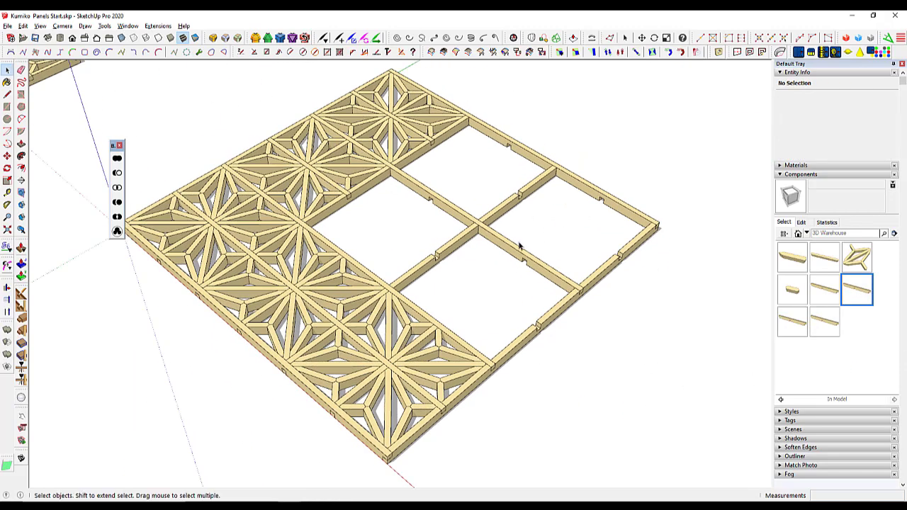
middle_drag(520, 246, 389, 278)
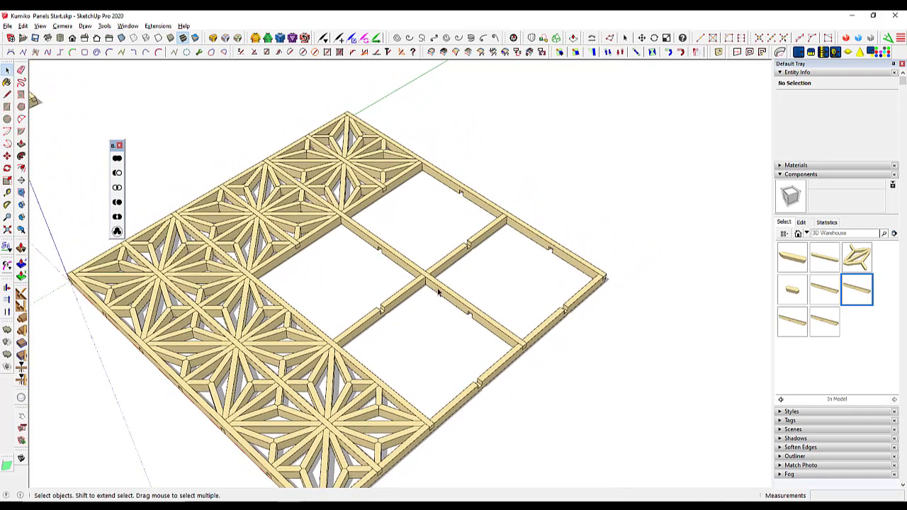
middle_drag(438, 292, 397, 270)
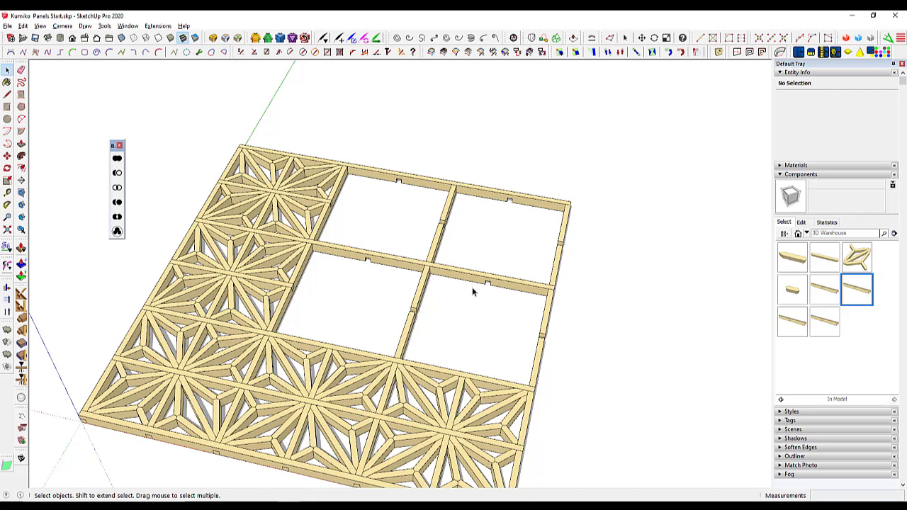
drag(459, 257, 412, 280)
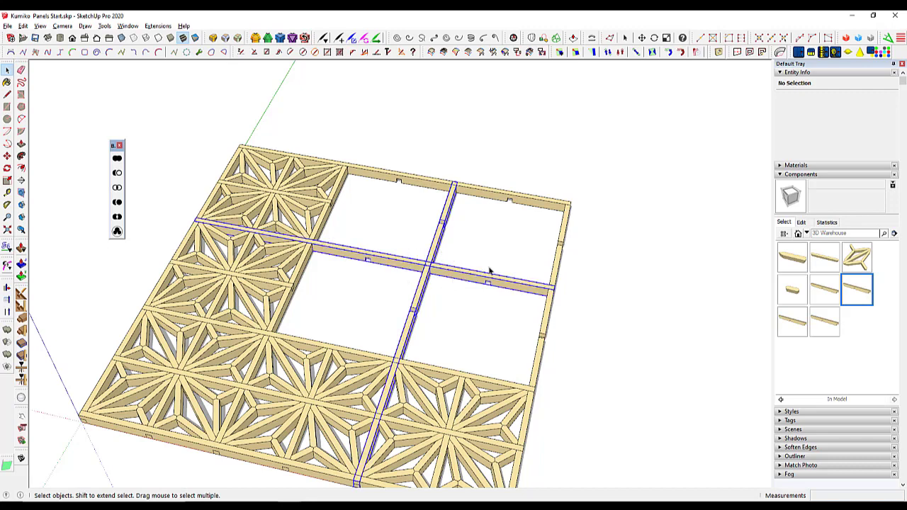
shift+click(535, 206)
shift+click(567, 230)
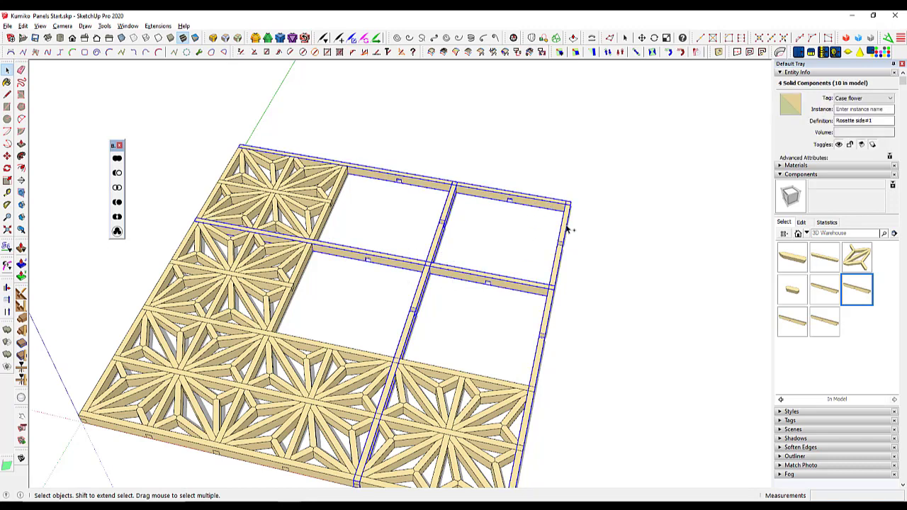
right_click(567, 230)
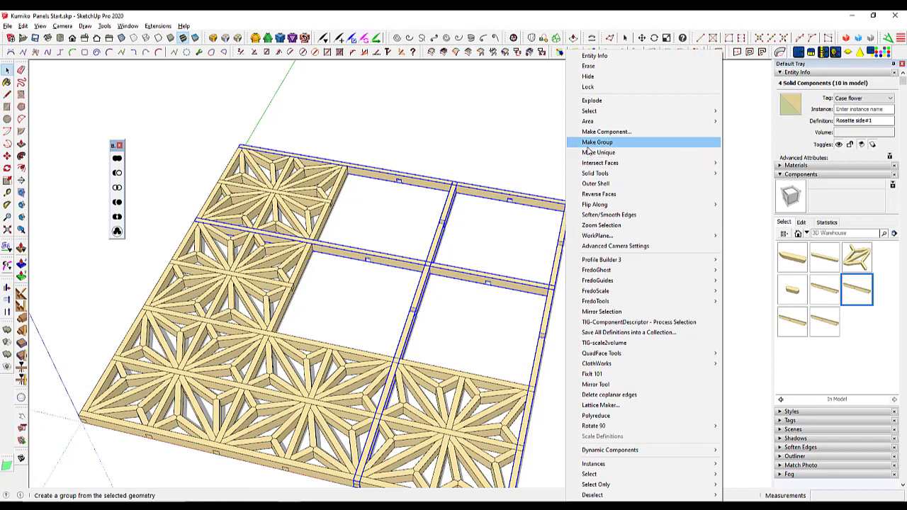
click(594, 154)
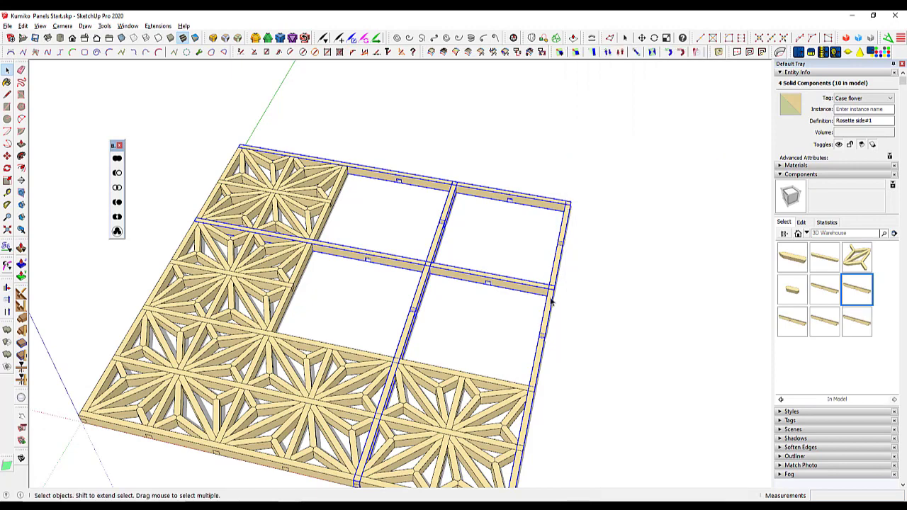
- Edit the outer unique strip, fill its first half-section notch flush with a 1/8" Push/Pull, and erase the leftover edges
middle_drag(580, 312, 434, 300)
scroll(532, 391, up, 2)
double_click(510, 361)
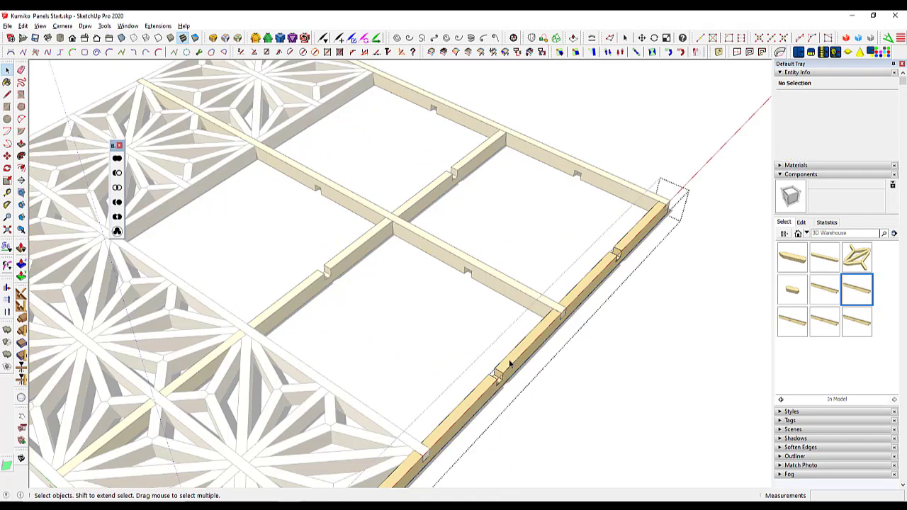
key(p)
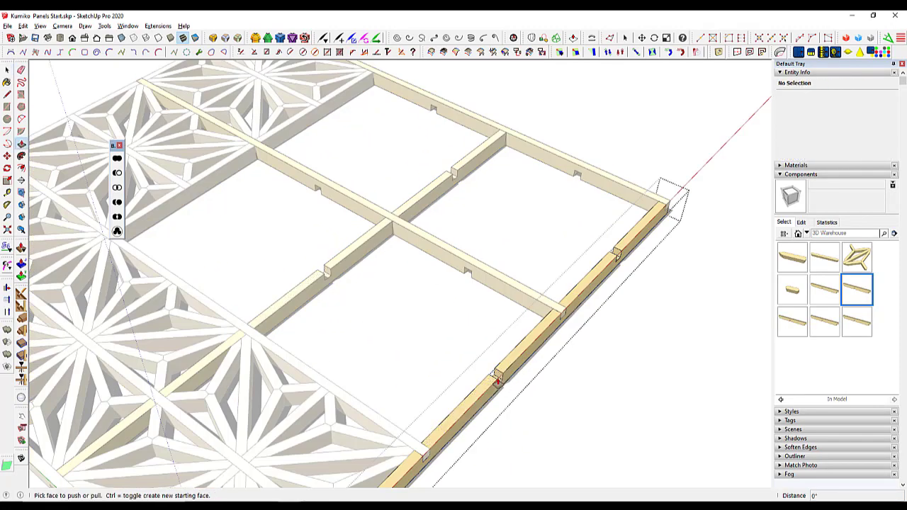
click(498, 381)
click(491, 378)
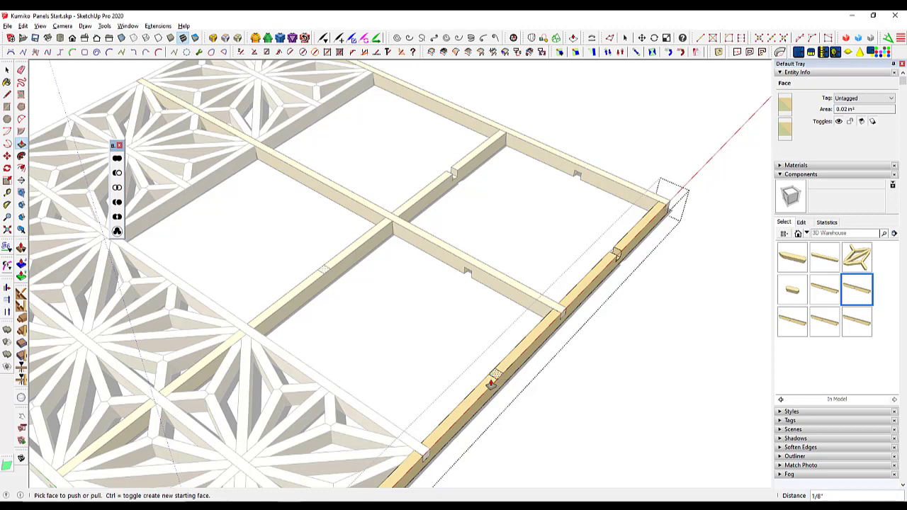
click(21, 70)
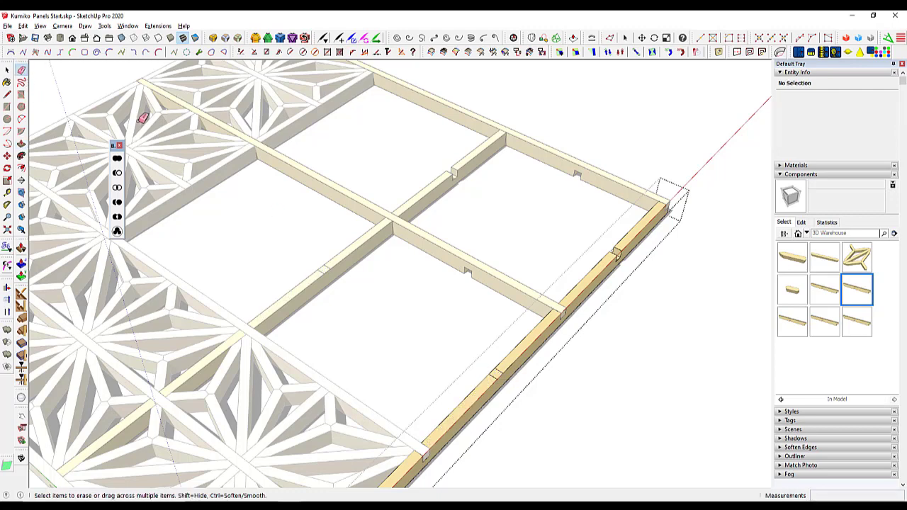
scroll(500, 366, up, 2)
scroll(500, 366, up, 1)
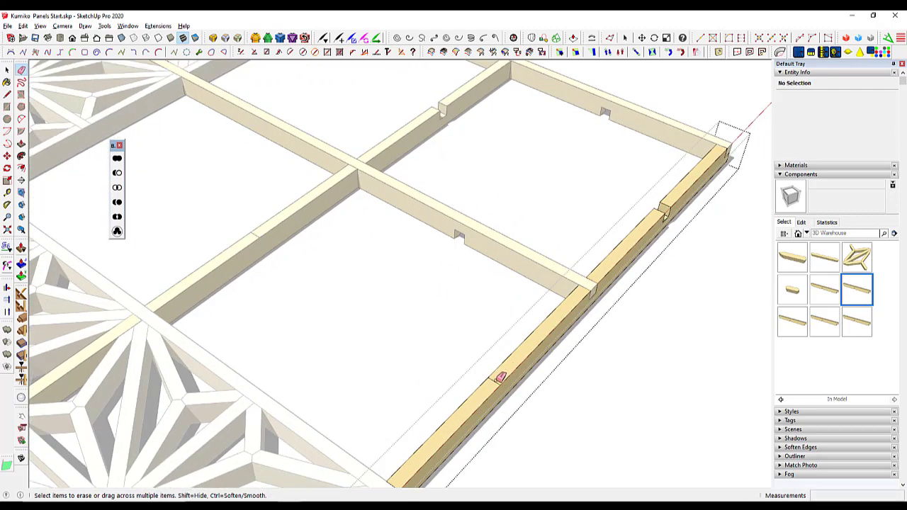
- Fill the remaining half-section notch near the strip's end with a 1/8" Push/Pull, erase its leftover edges, and finish editing the component
middle_drag(594, 282, 356, 321)
key(p)
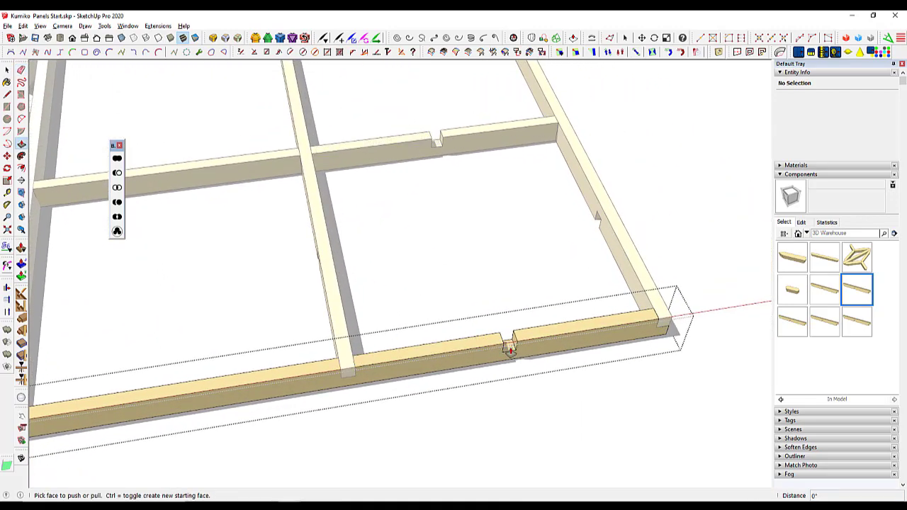
click(504, 347)
click(496, 341)
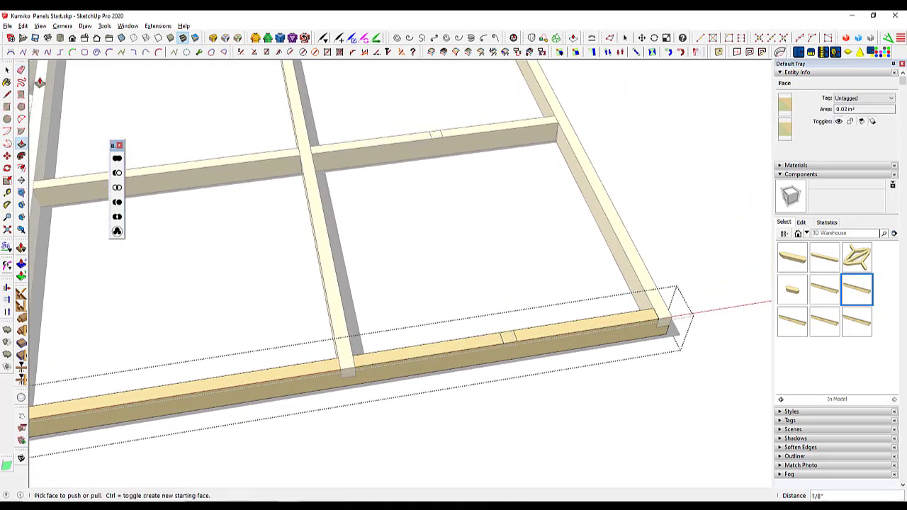
click(21, 71)
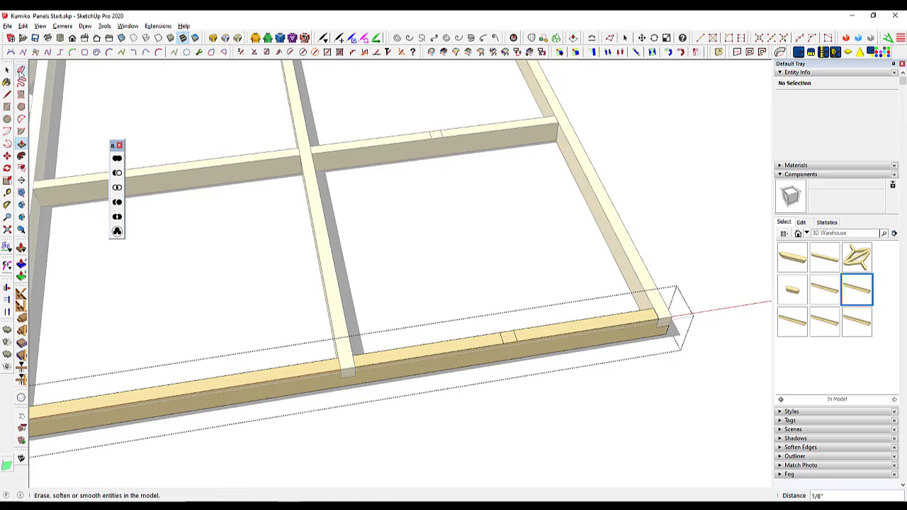
click(503, 337)
key(space)
click(464, 421)
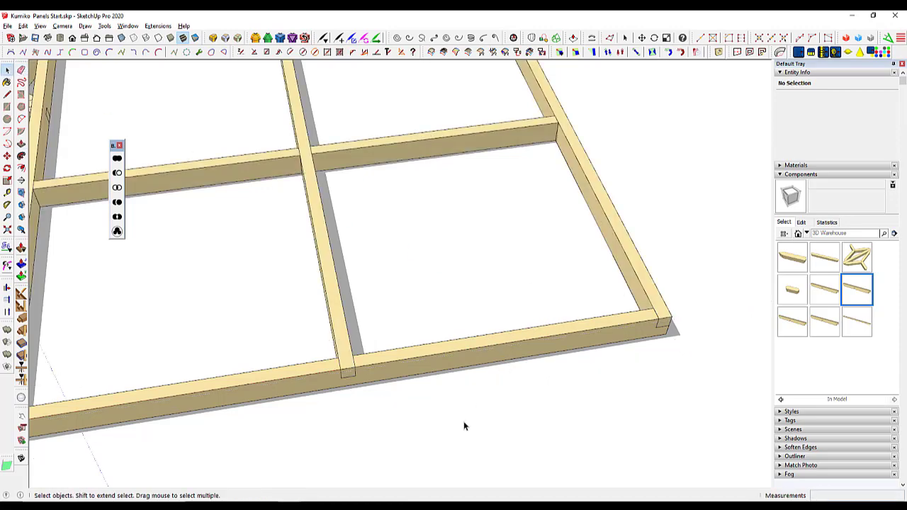
- Copy a Rosette quarter into the inner corner of the open bay nearest the origin and make the copy unique
mouse_move(394, 371)
middle_down()
mouse_move(477, 324)
mouse_move(674, 319)
middle_up()
scroll(675, 320, down, 2)
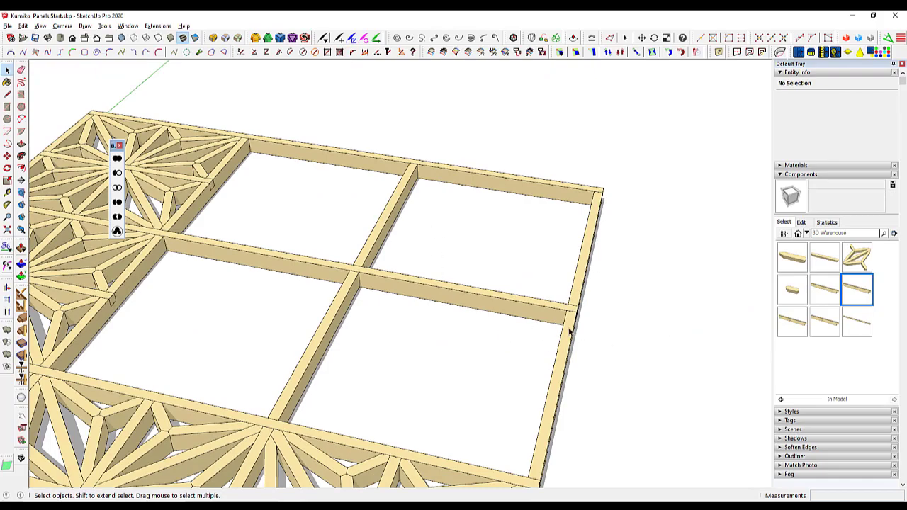
scroll(467, 260, down, 2)
middle_drag(395, 322, 340, 410)
click(331, 410)
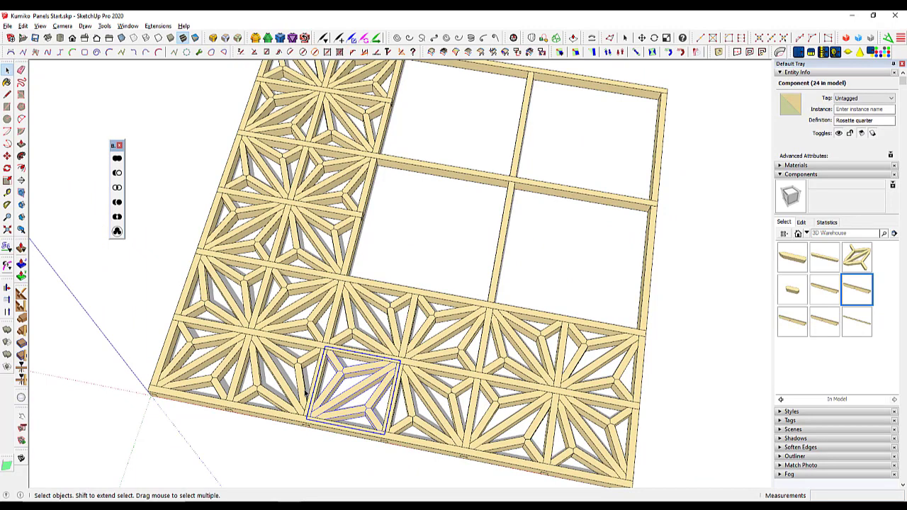
key(m)
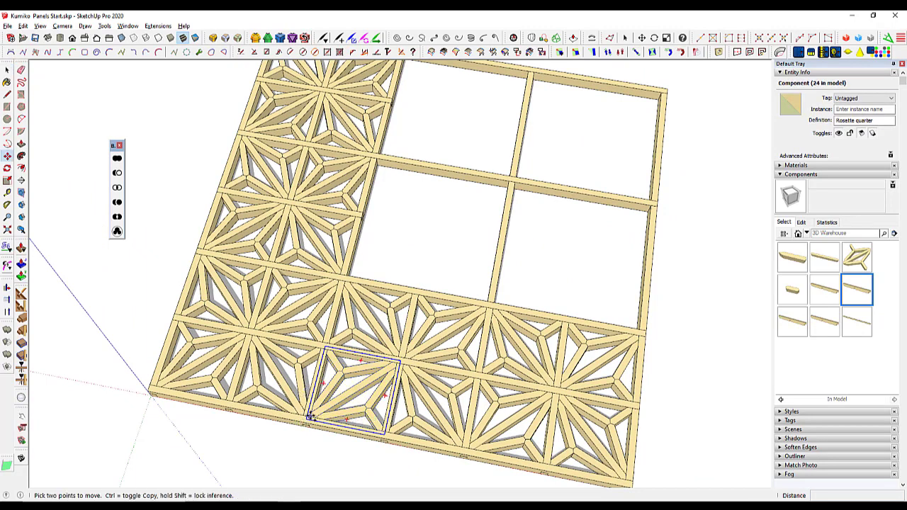
key(ctrl)
click(310, 417)
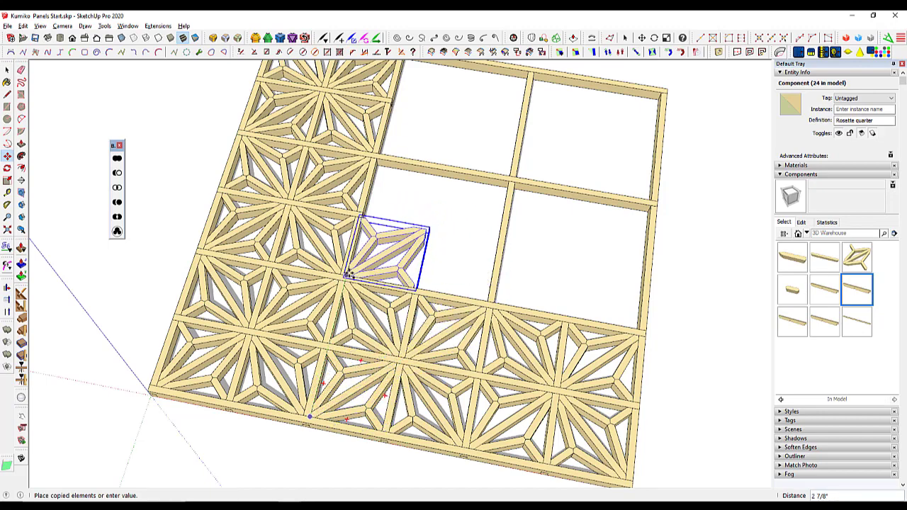
click(347, 275)
shift+middle_drag(388, 346, 383, 455)
scroll(345, 386, up, 3)
right_click(347, 387)
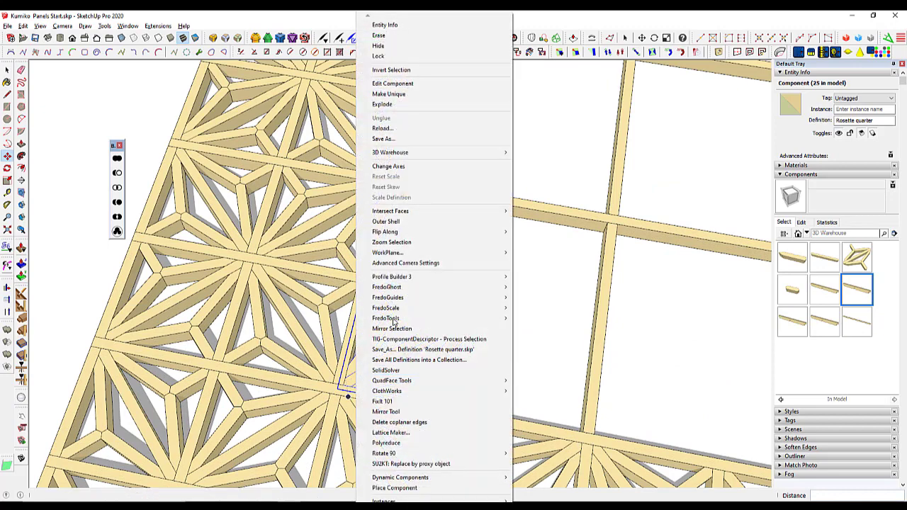
click(393, 95)
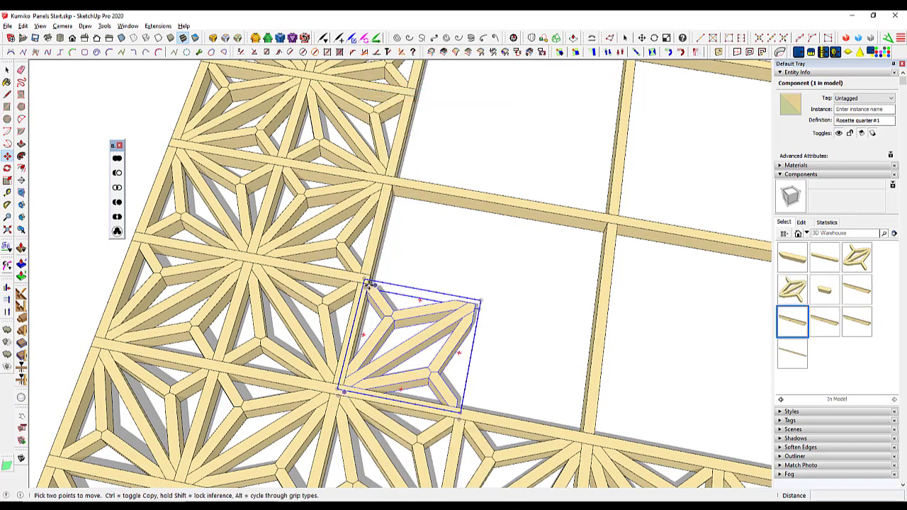
- Copy the unique quarter along the green axis to the far corner of the neighbouring open bay and flip that copy to mirror its diagonal
key(ctrl)
click(368, 284)
middle_drag(448, 222, 386, 199)
click(381, 186)
scroll(383, 181, down, 4)
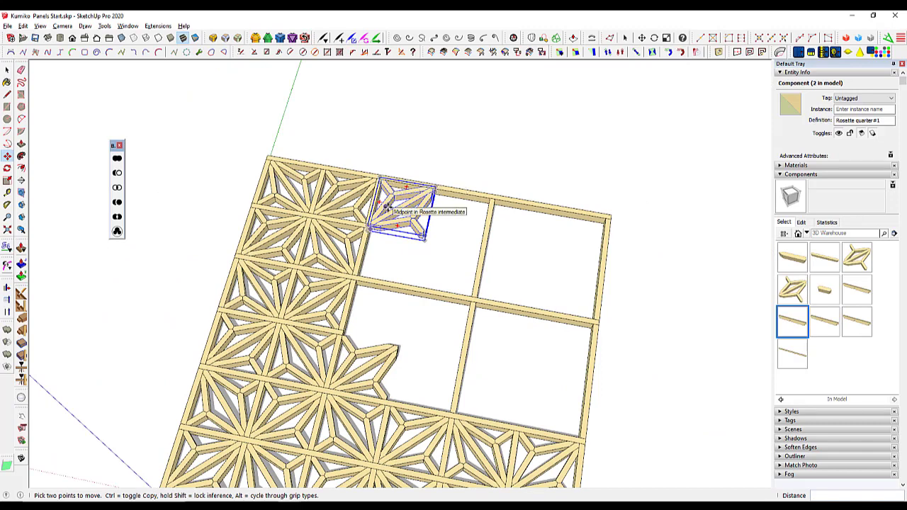
right_click(387, 206)
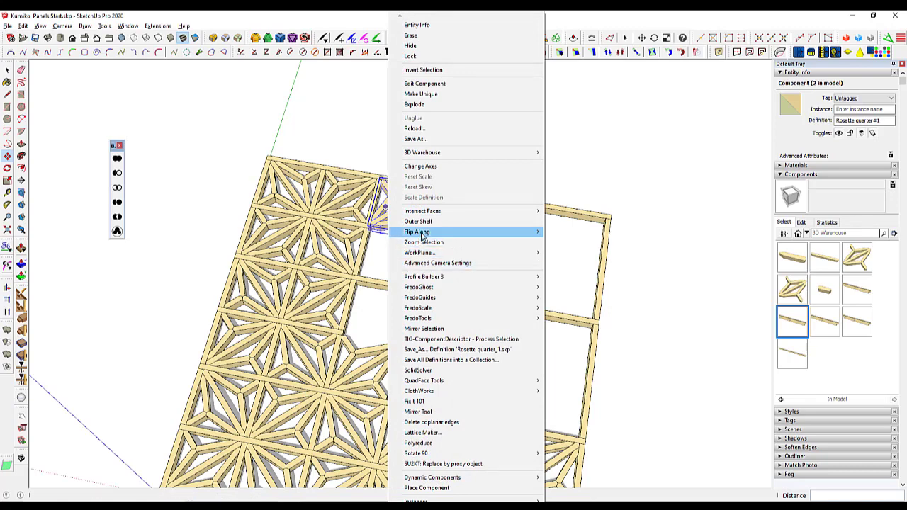
mouse_move(421, 232)
click(606, 245)
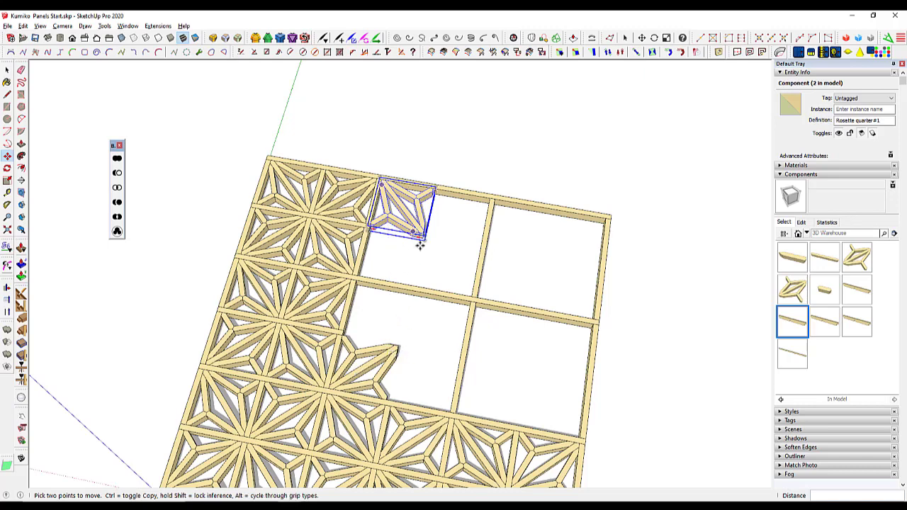
- Copy both unique rosette quarters together along the red axis into the outer corners of the two opposite open bays
key(space)
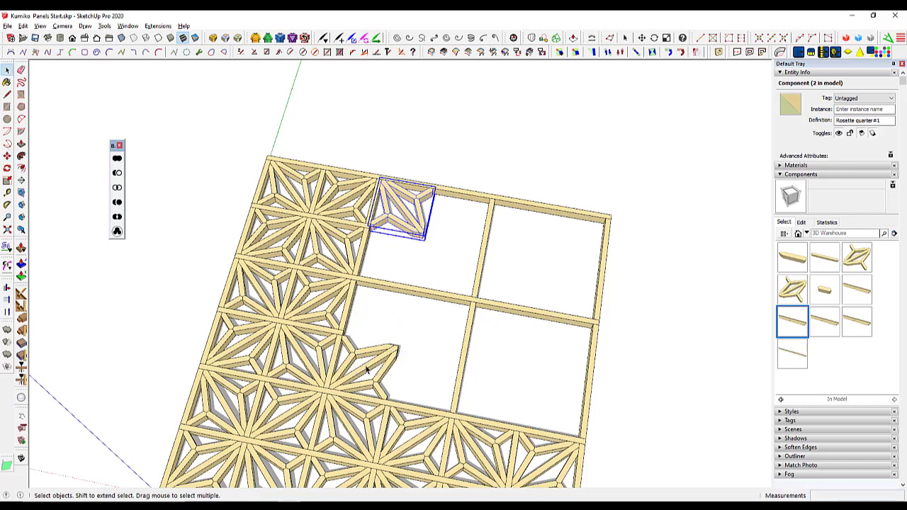
shift+click(367, 370)
key(m)
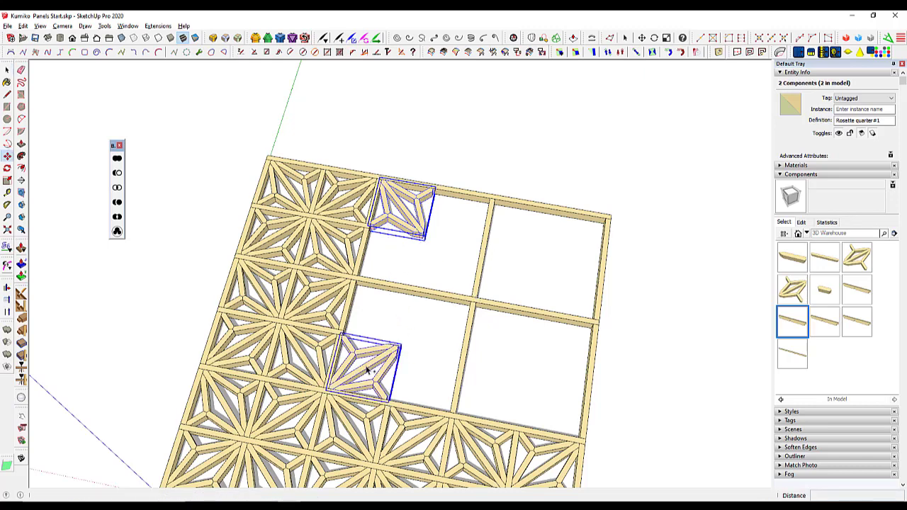
click(387, 399)
key(ctrl)
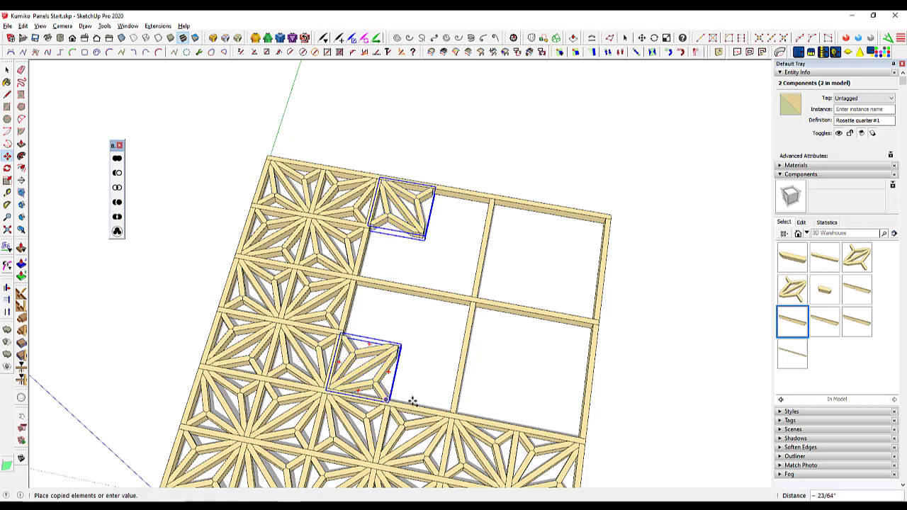
click(582, 439)
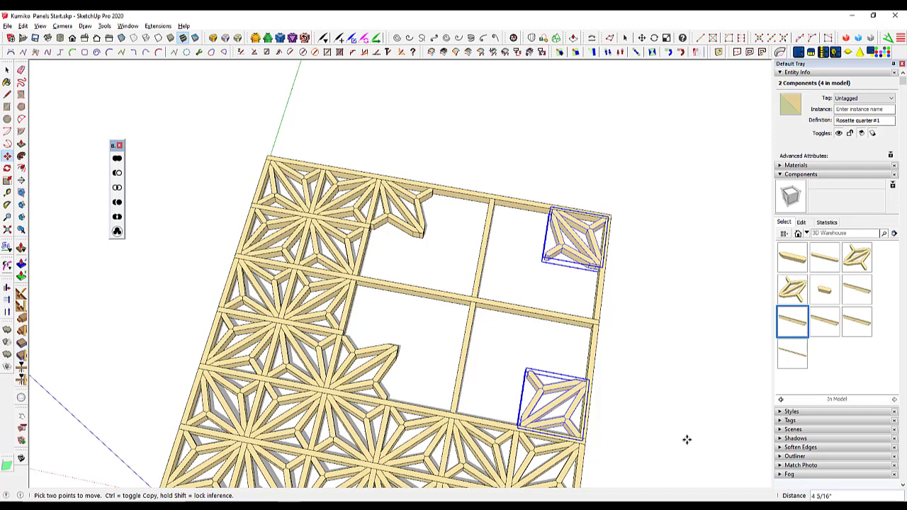
- Flip the two copied quarters along the red direction to mirror their diagonals, and deselect them
right_click(529, 418)
mouse_move(607, 225)
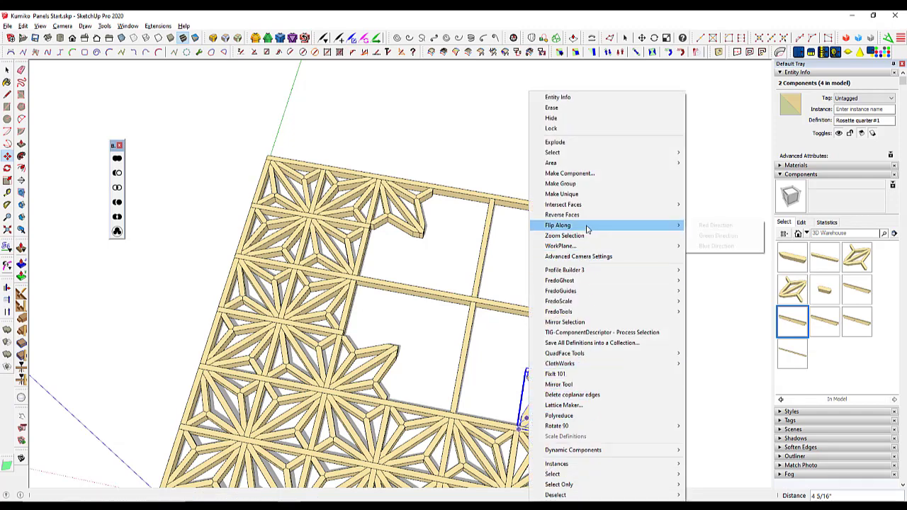
click(704, 227)
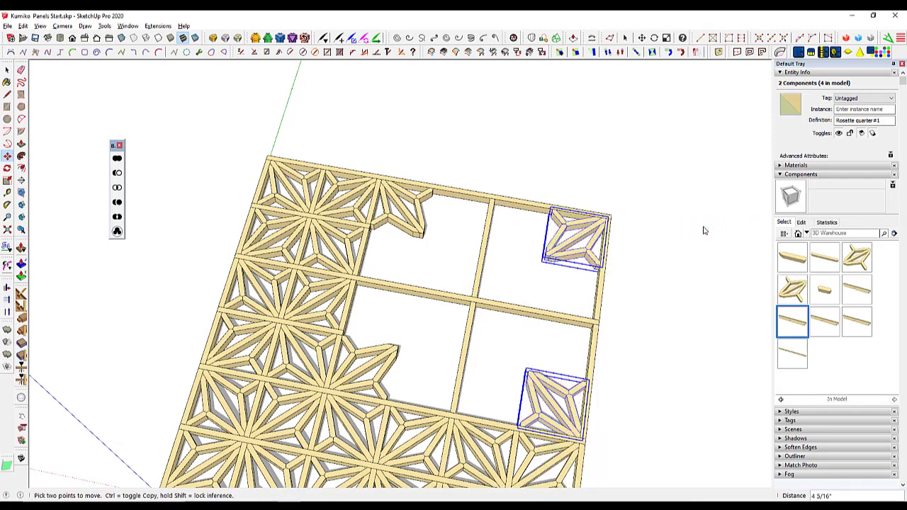
key(space)
click(634, 368)
scroll(375, 293, down, 2)
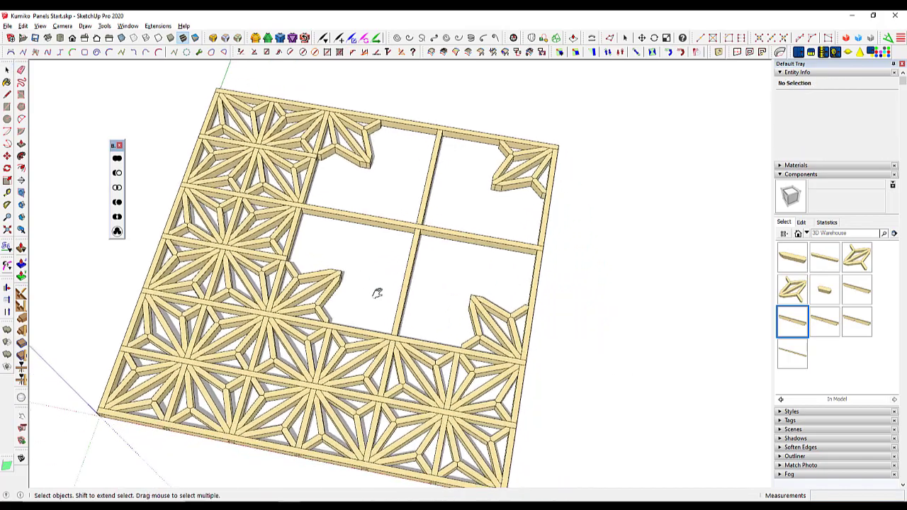
middle_drag(375, 293, 316, 301)
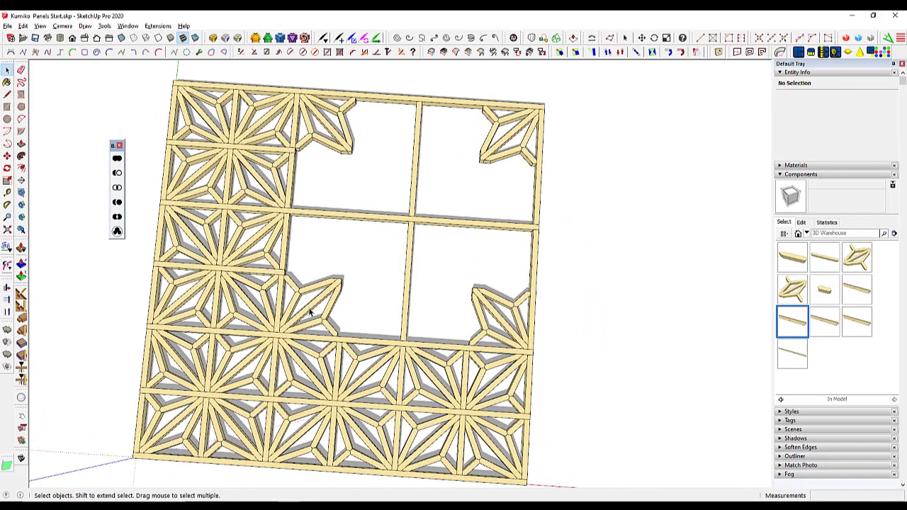
- Edit the unique quarter nearest the origin and move its short diagonal along the red axis into the bay's adjacent corner
double_click(310, 313)
scroll(310, 312, up, 5)
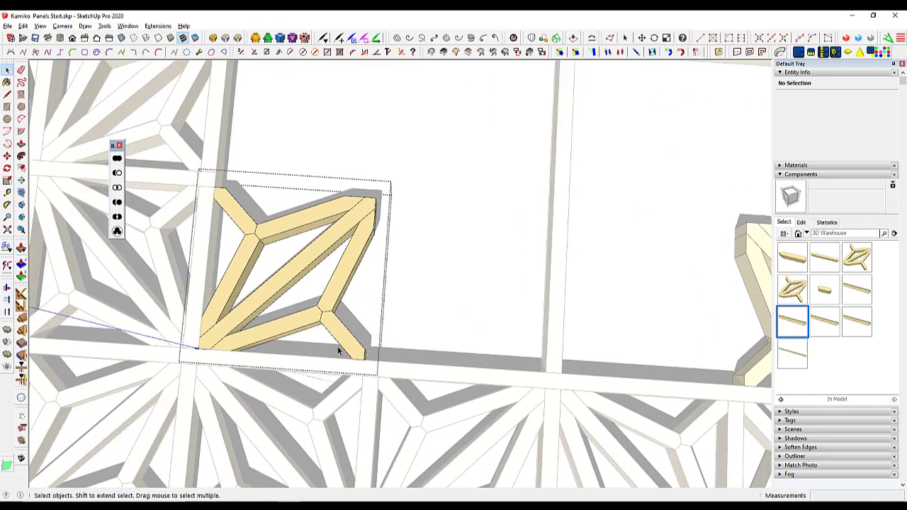
shift+middle_drag(339, 351, 413, 351)
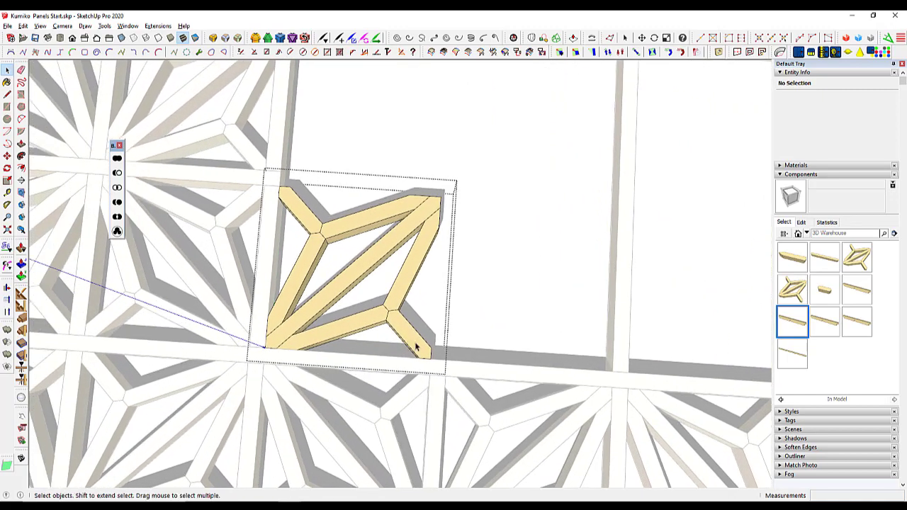
click(416, 345)
key(m)
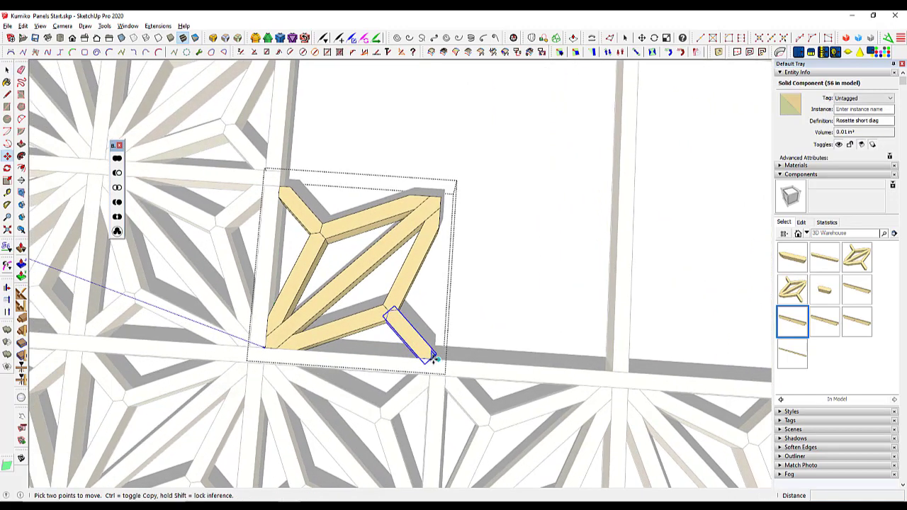
scroll(430, 360, up, 1)
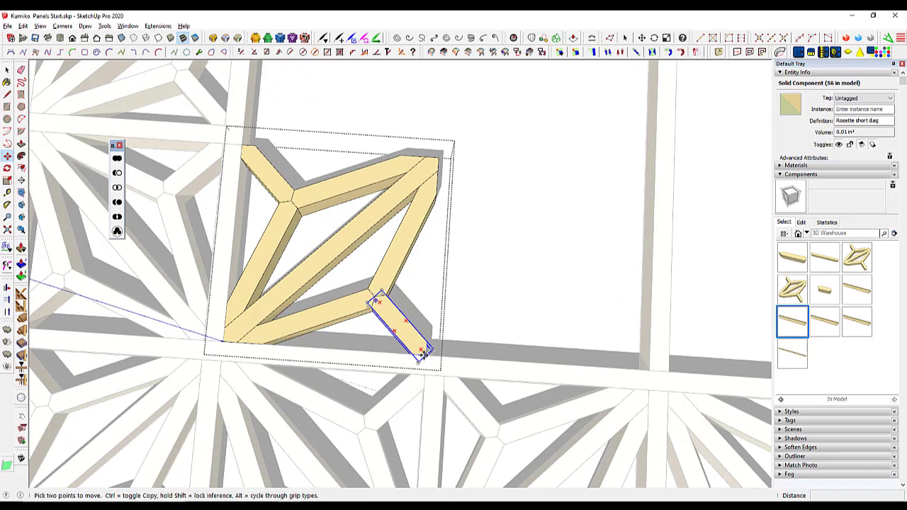
click(424, 351)
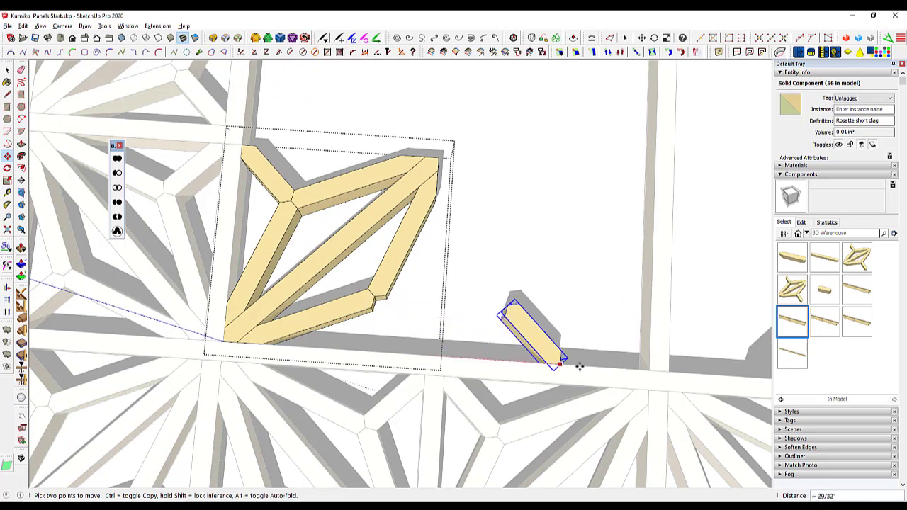
click(647, 371)
scroll(583, 381, down, 2)
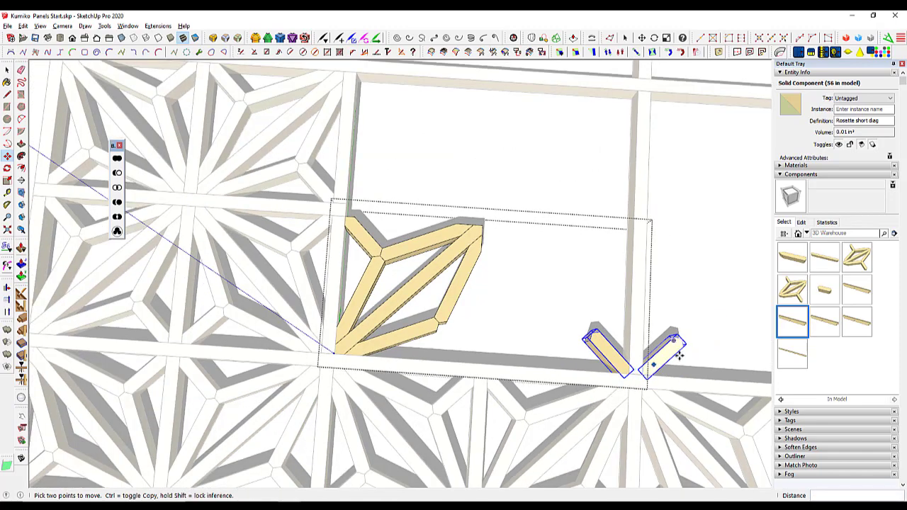
shift+middle_drag(419, 275, 397, 359)
- Move the quarter's other short diagonal along the green axis into the bay's far corner
key(space)
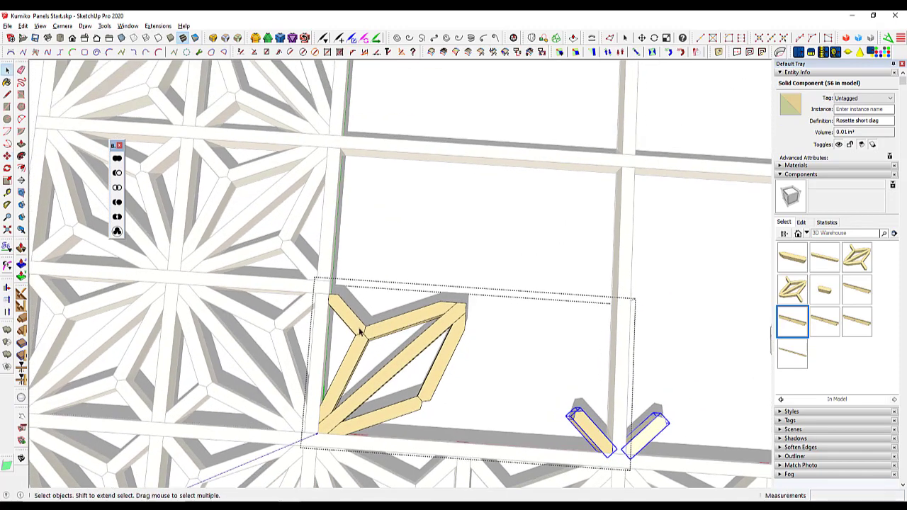
click(346, 321)
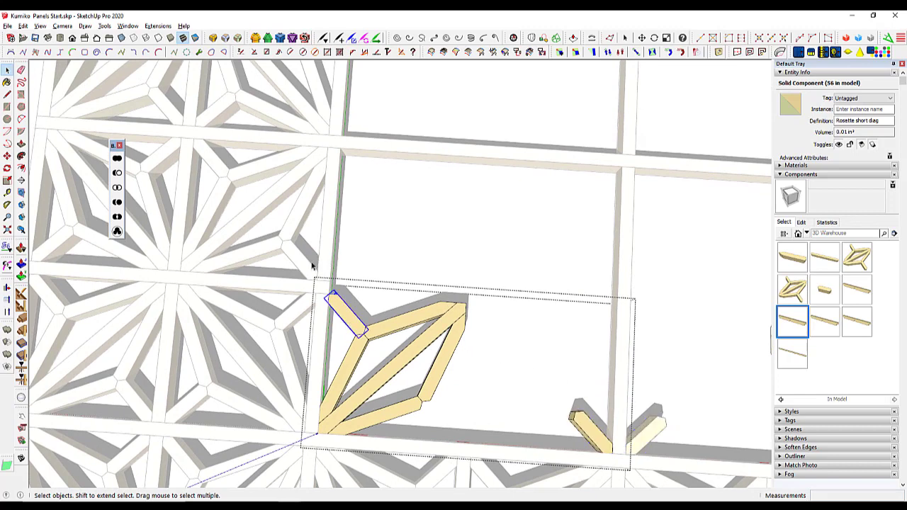
key(m)
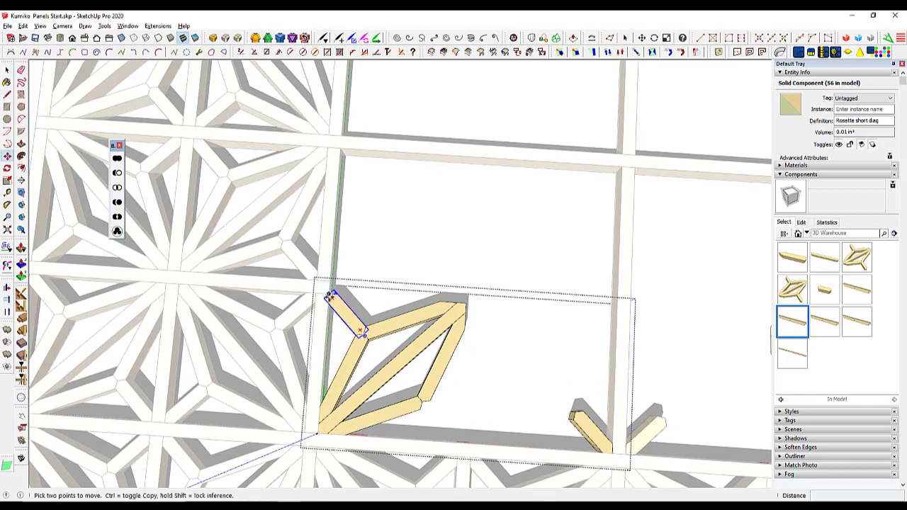
click(329, 293)
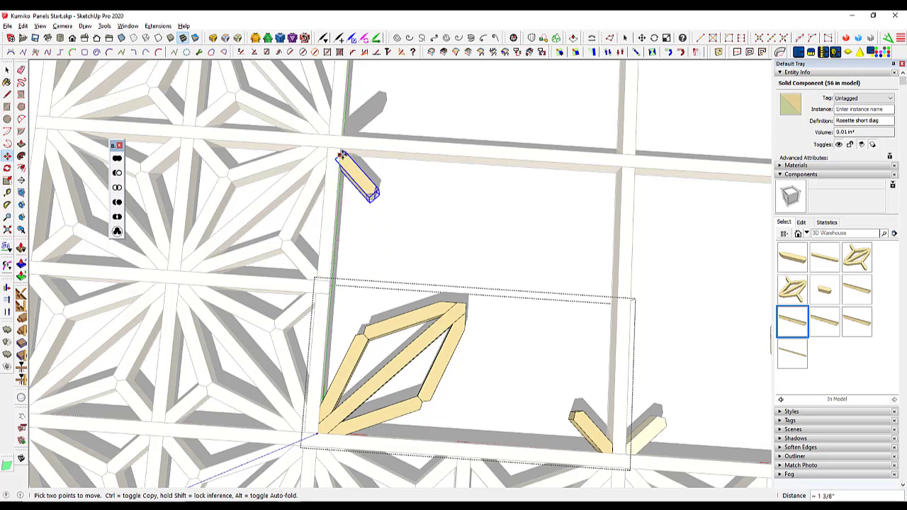
click(341, 150)
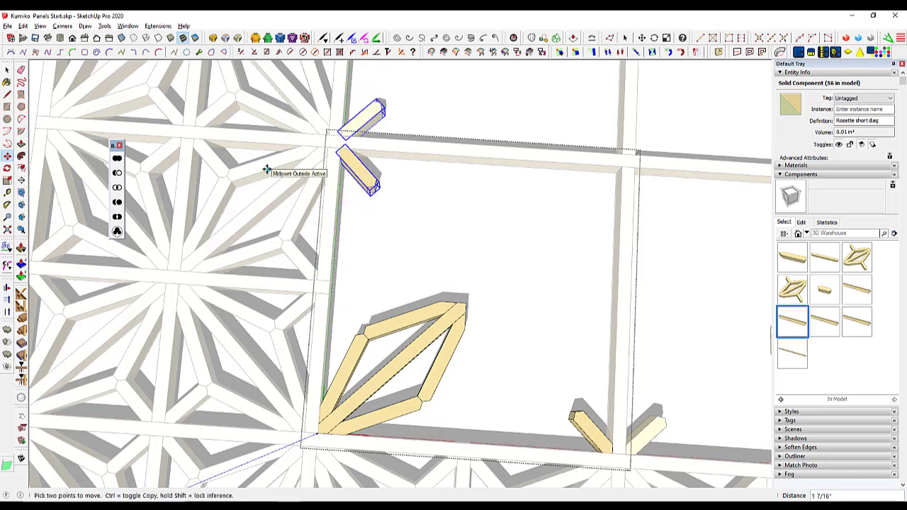
key(space)
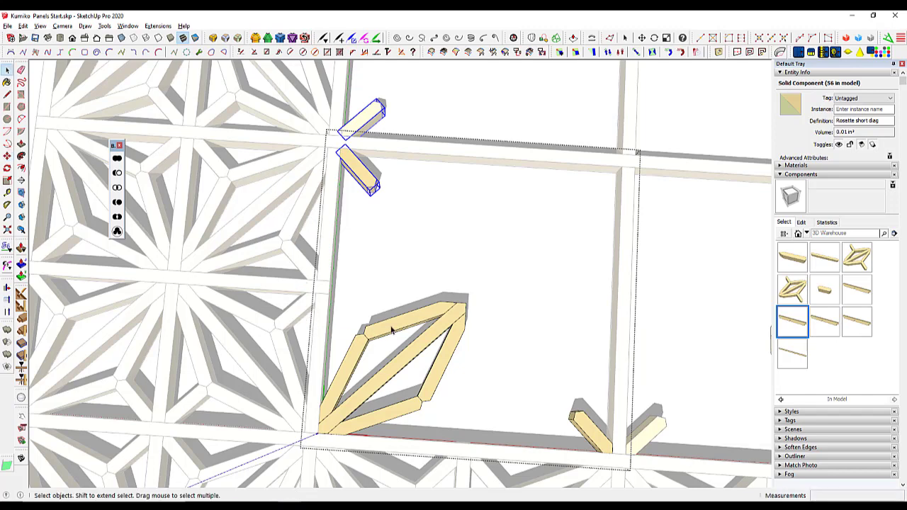
- Try to lengthen the quarter's long diagonal by editing it and moving its free end along its axis toward the bay's centre
click(386, 325)
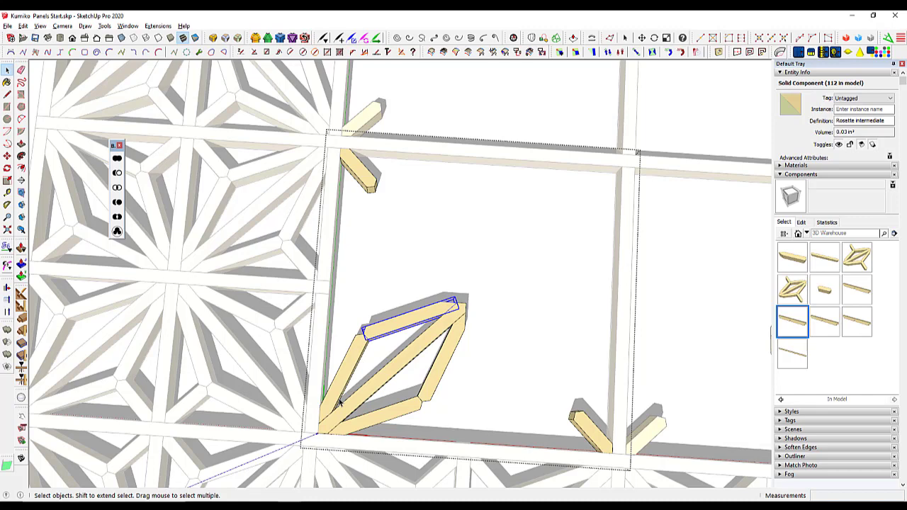
middle_drag(428, 399, 338, 347)
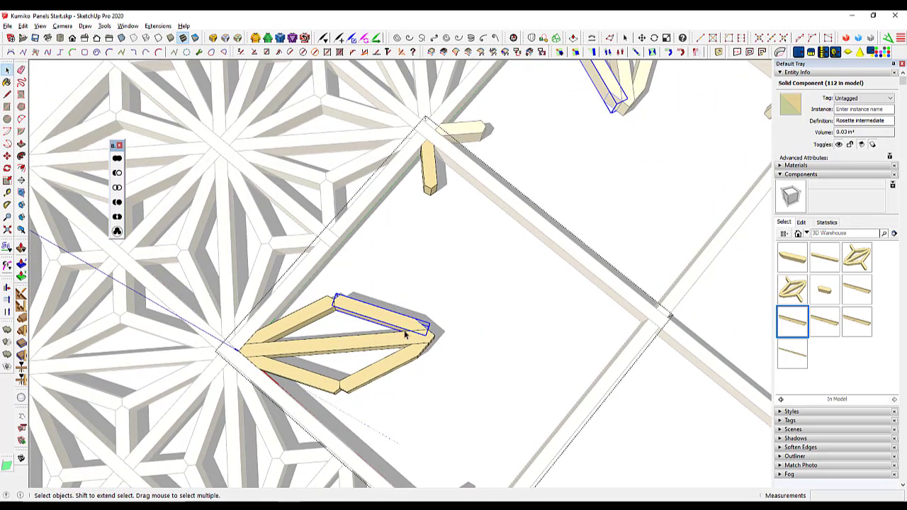
middle_drag(423, 335, 387, 331)
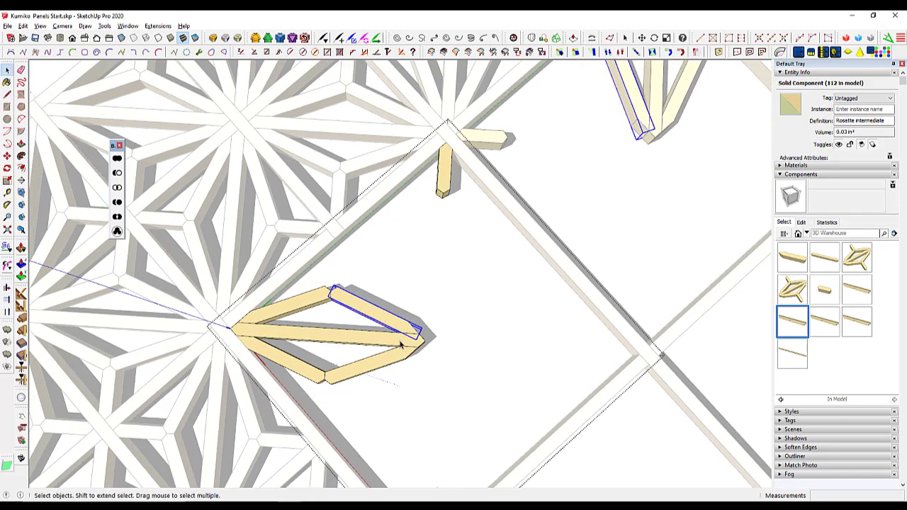
double_click(401, 345)
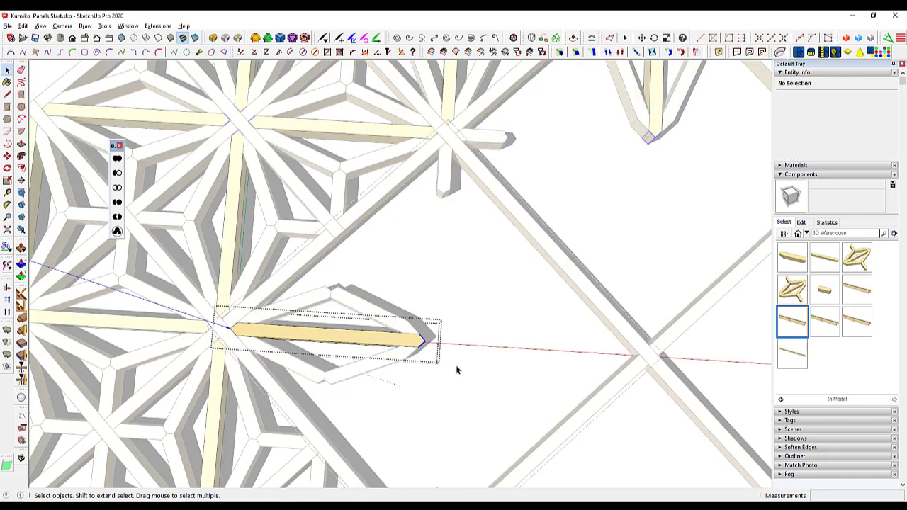
key(ctrl+a)
key(m)
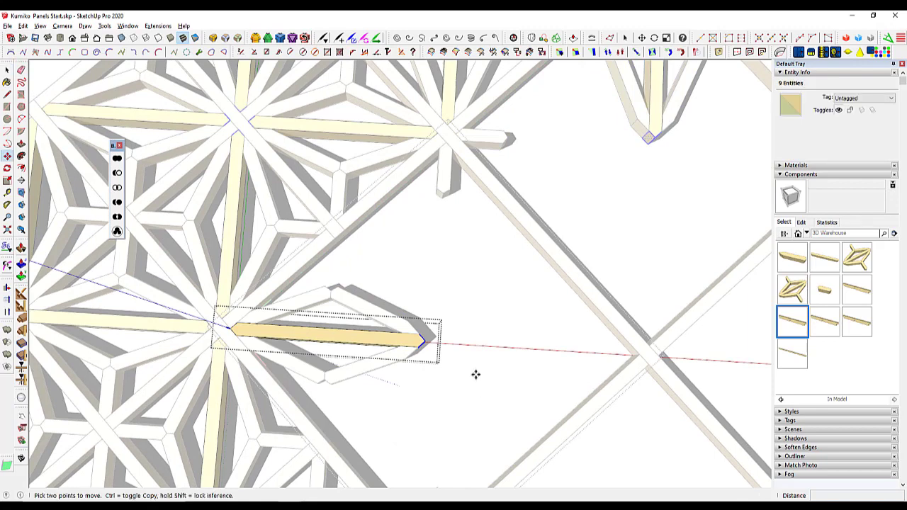
click(422, 343)
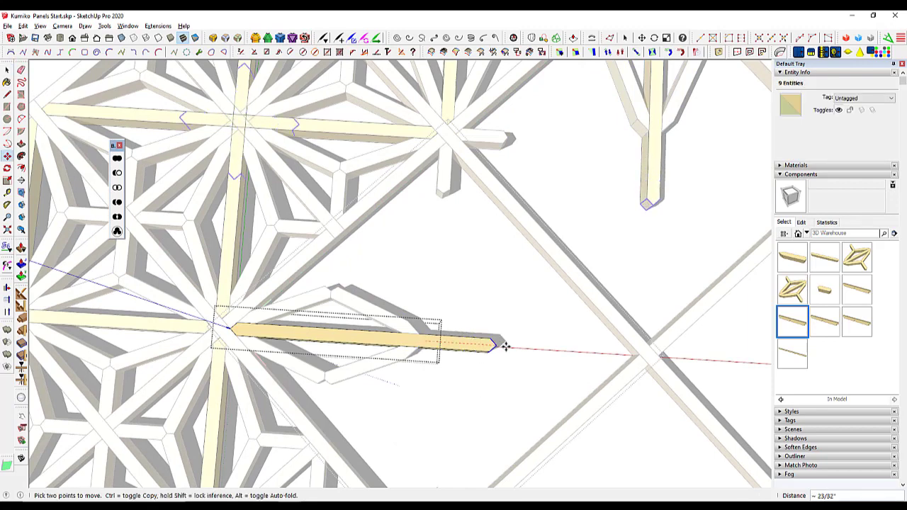
click(533, 348)
scroll(418, 291, down, 3)
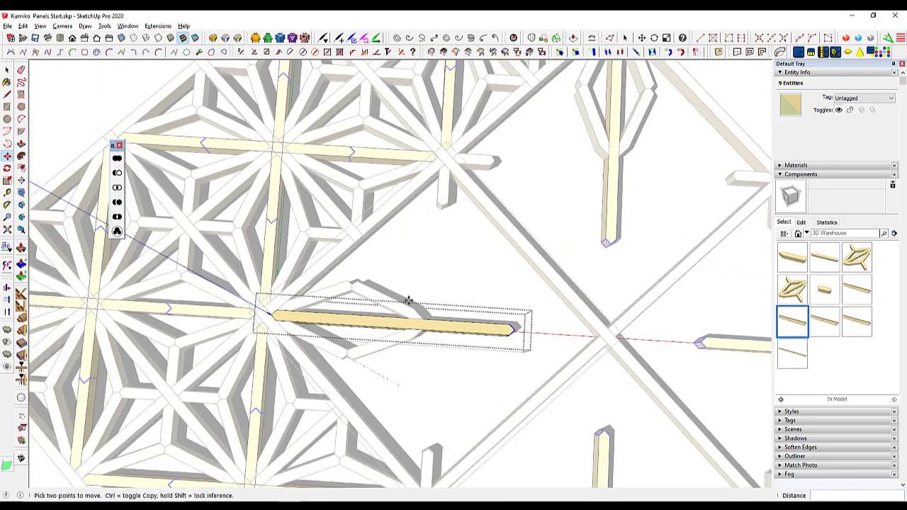
middle_drag(390, 316, 649, 284)
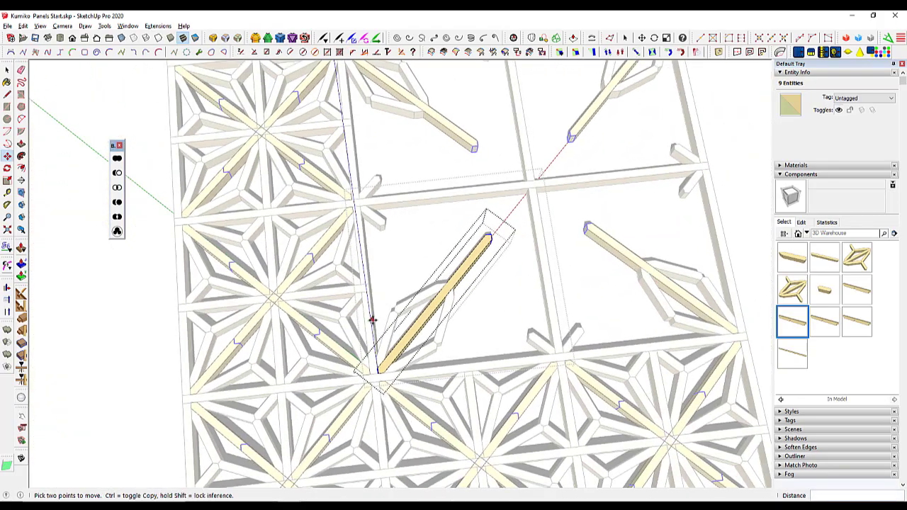
scroll(375, 320, down, 2)
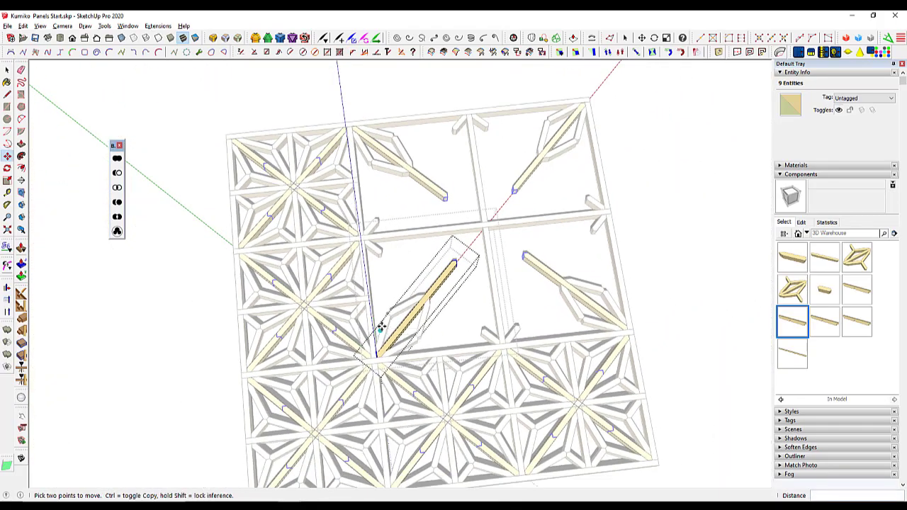
- Undo the stretch of the long diagonal and finish editing that component
key(ctrl+z)
key(space)
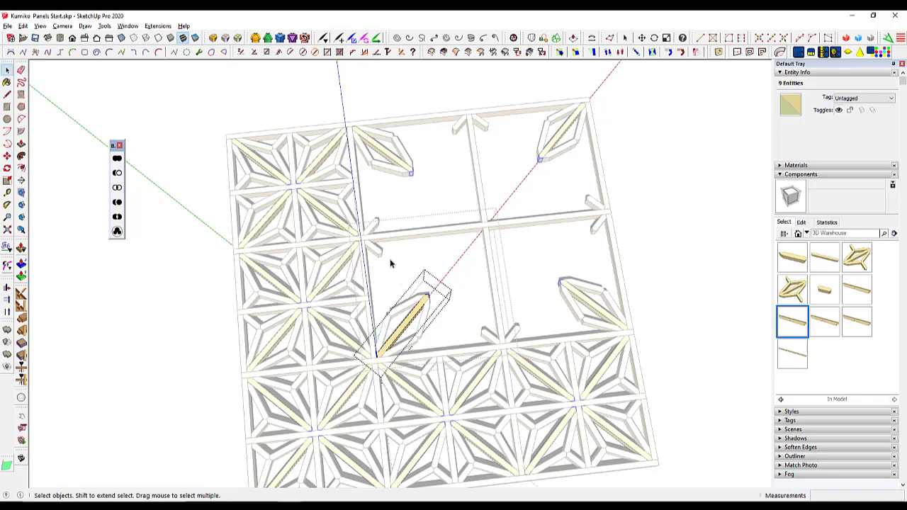
click(389, 278)
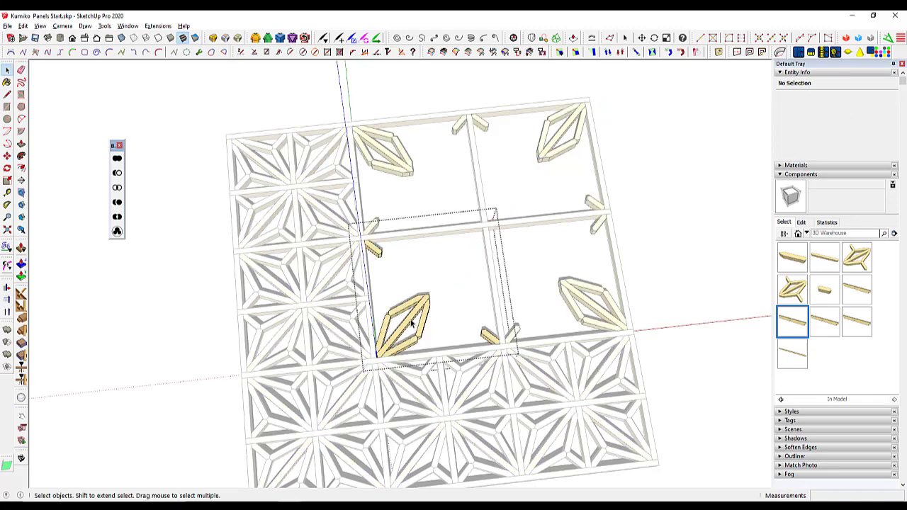
- Select all seven diagonal pieces inside the unique quarter and make them unique
click(378, 258)
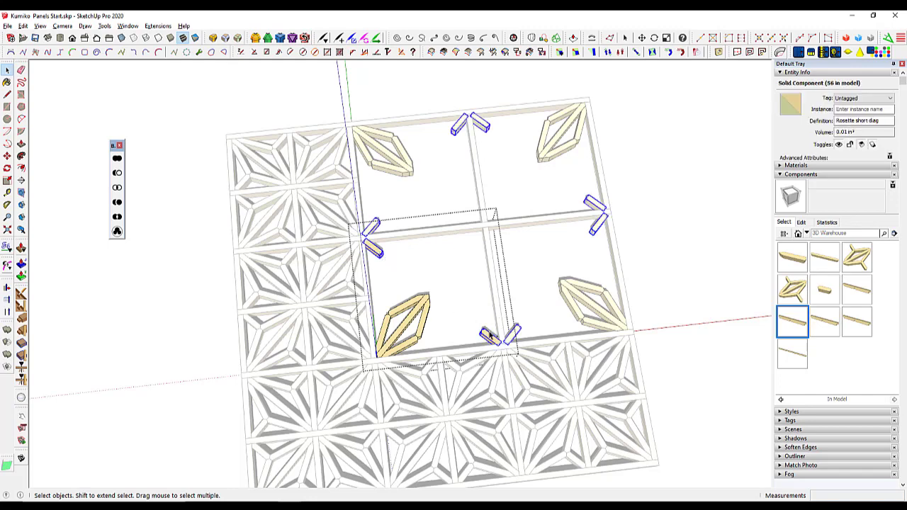
click(402, 345)
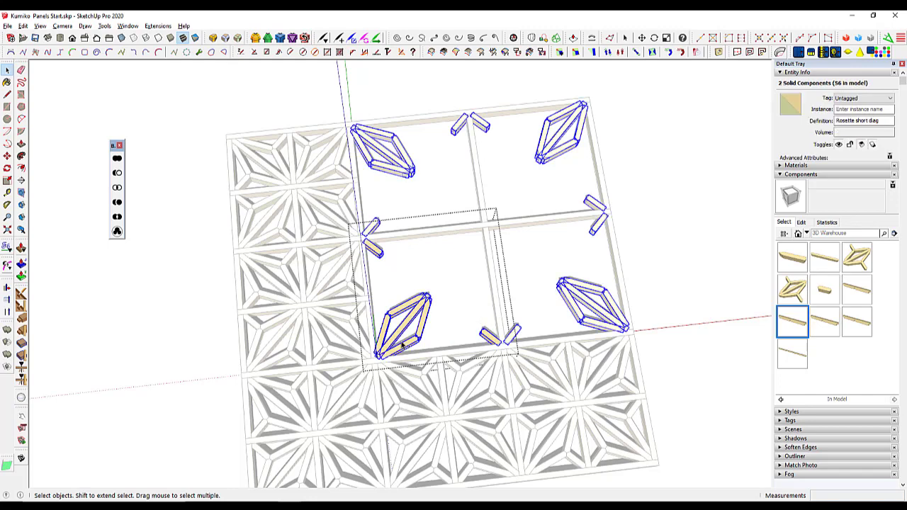
right_click(402, 333)
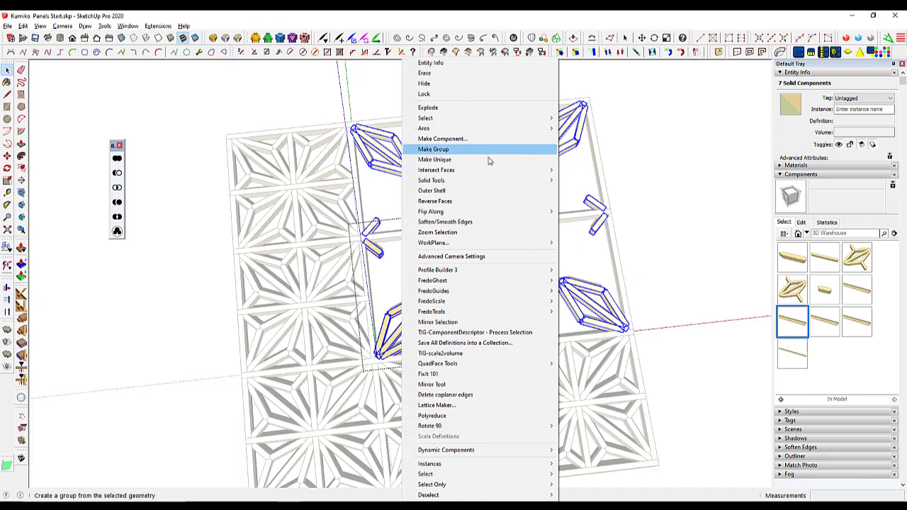
click(488, 161)
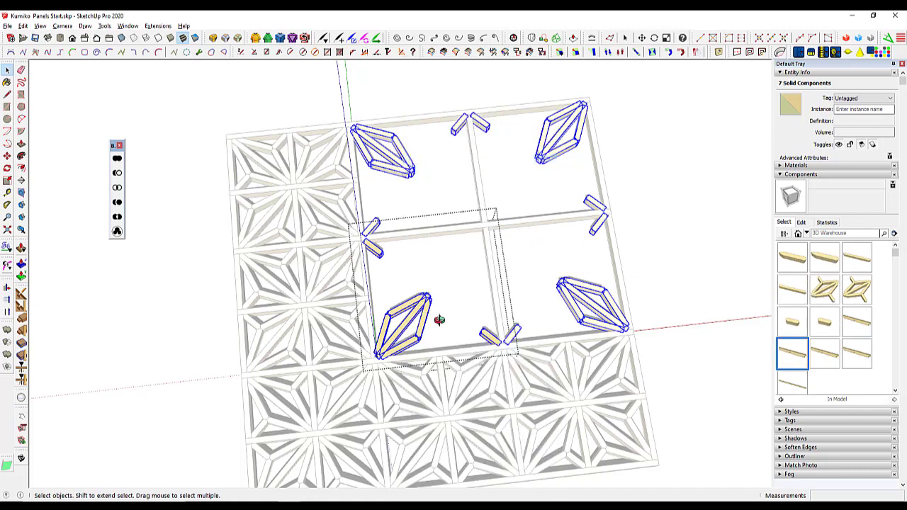
- Edit the quarter's long diagonal and stretch its free end along its axis by about 2 1/32 in to the frame crossing at the large rosette's centre
middle_drag(439, 320, 300, 335)
scroll(427, 286, up, 3)
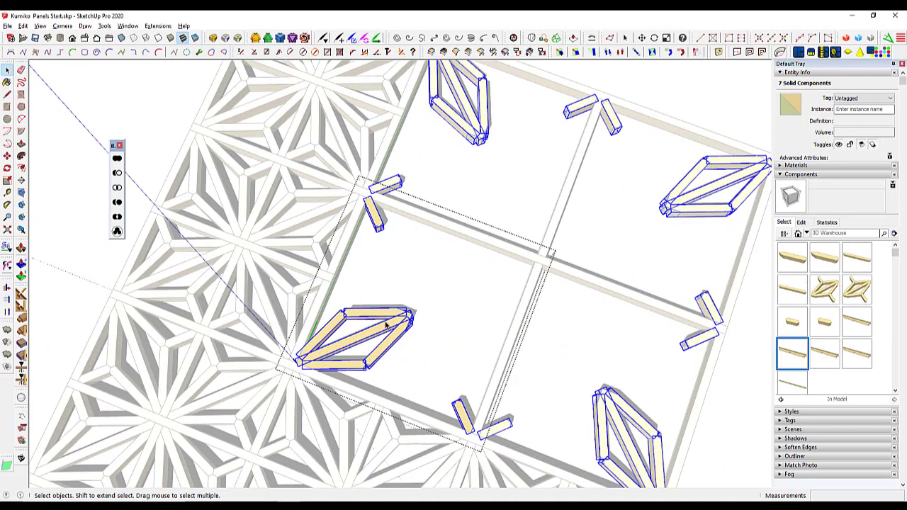
double_click(388, 326)
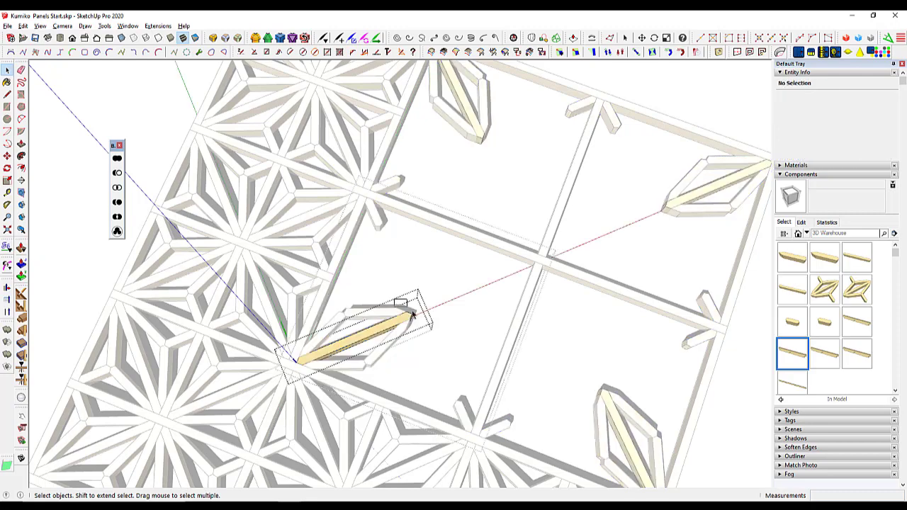
drag(428, 335, 430, 339)
middle_drag(504, 351, 339, 313)
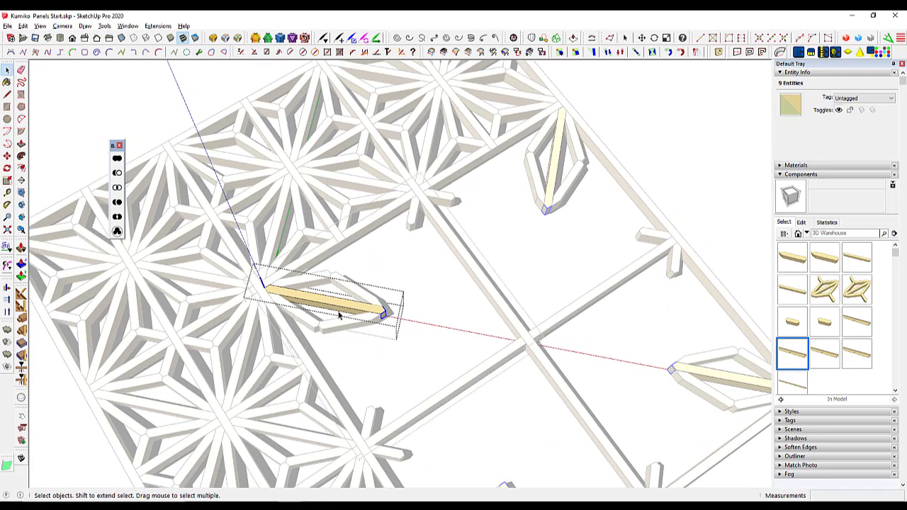
key(m)
click(385, 314)
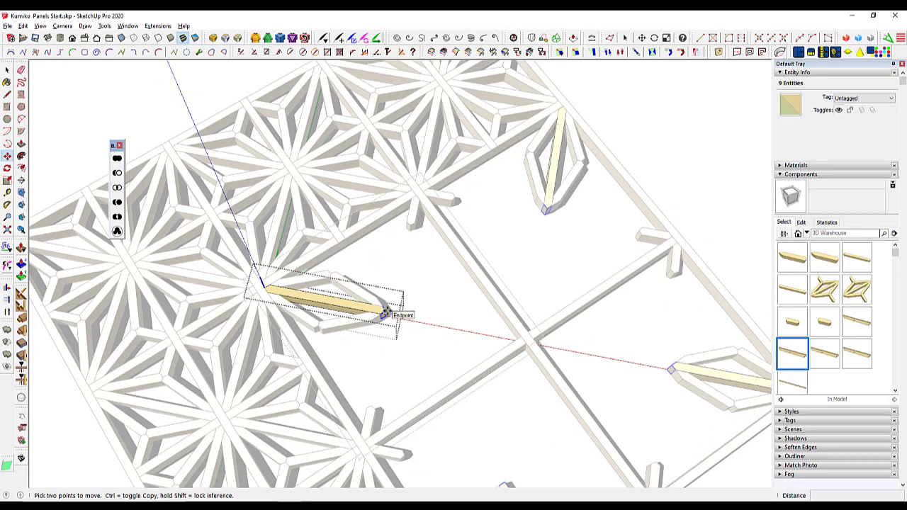
click(521, 336)
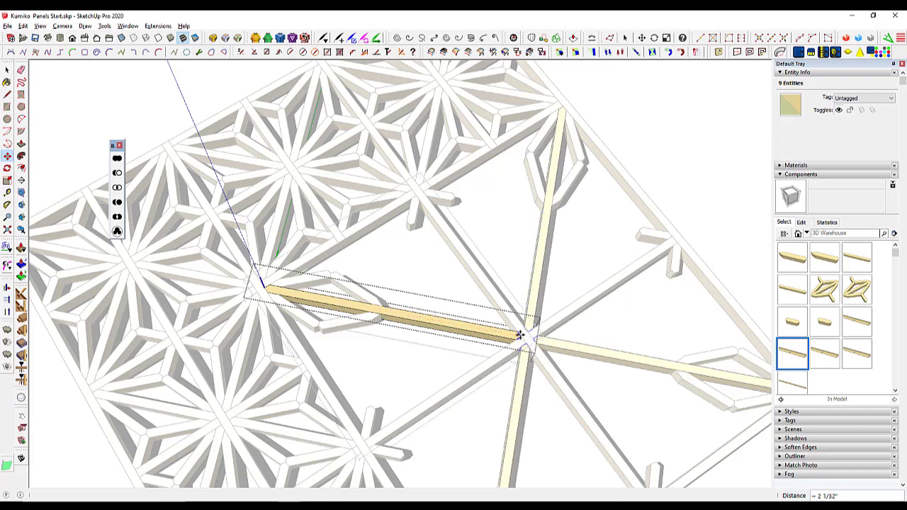
key(space)
click(389, 365)
- Move the two intermediate pieces at the long diagonal's former end about 2 1/32 in along it to its new tip
click(360, 327)
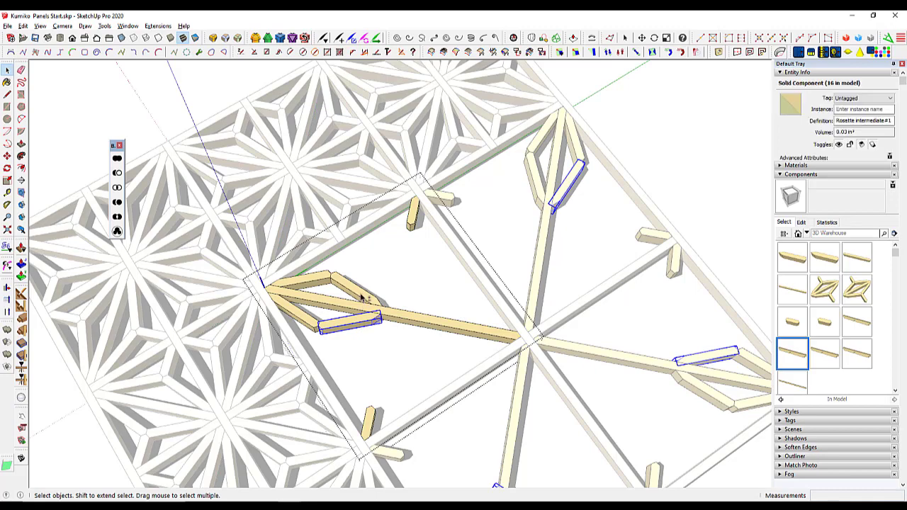
shift+click(363, 297)
key(m)
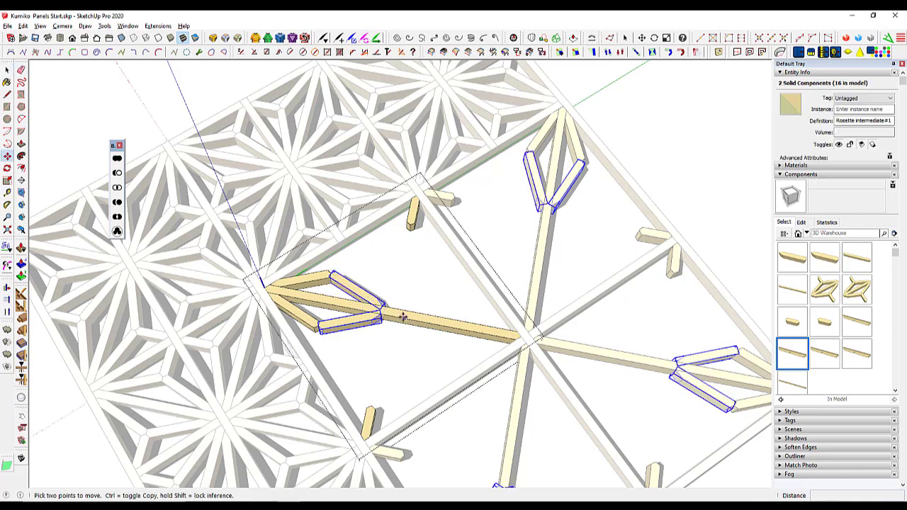
scroll(386, 312, up, 5)
click(363, 315)
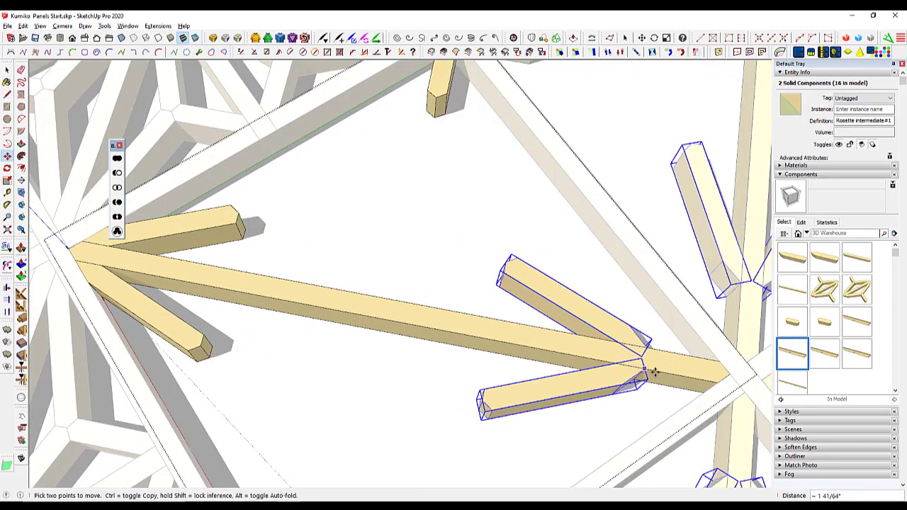
click(725, 373)
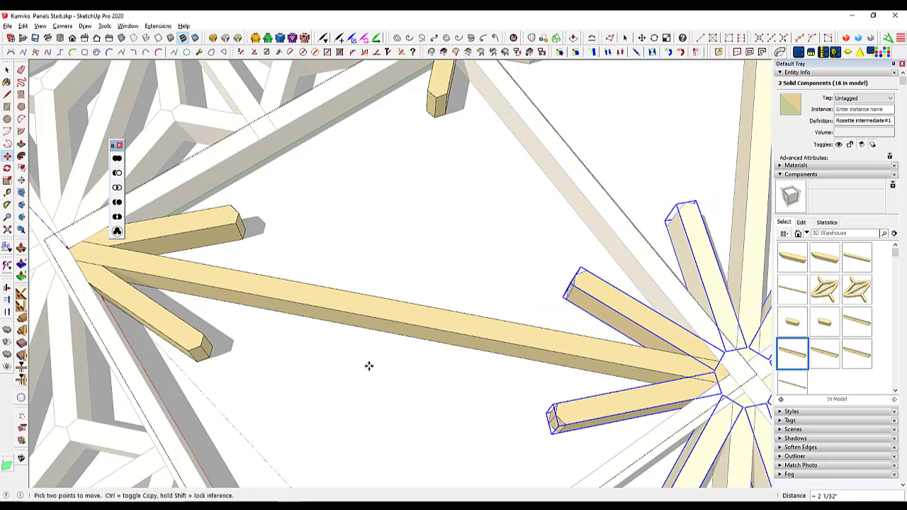
shift+middle_drag(369, 366, 405, 291)
scroll(401, 319, down, 2)
key(space)
middle_drag(346, 376, 442, 365)
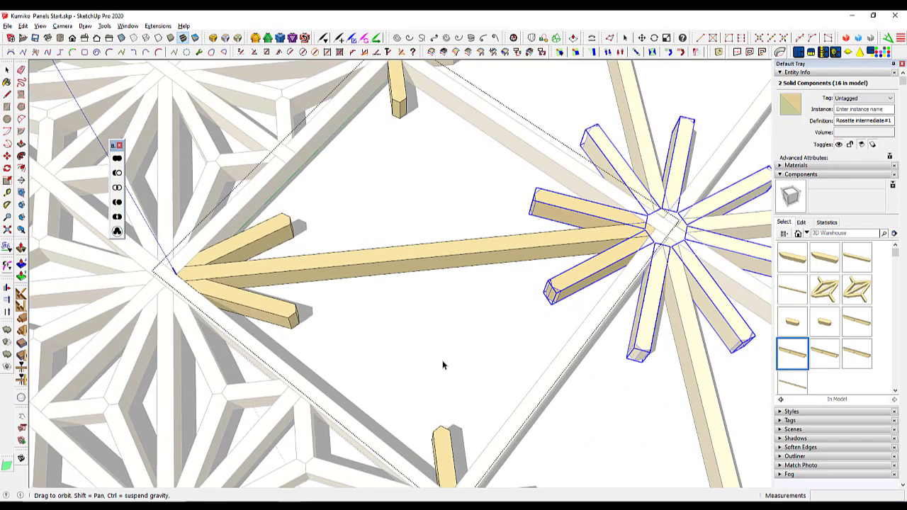
- Add guide lines along the centrelines of the two facing intermediate pieces on one side of the long diagonal so that they cross
click(428, 341)
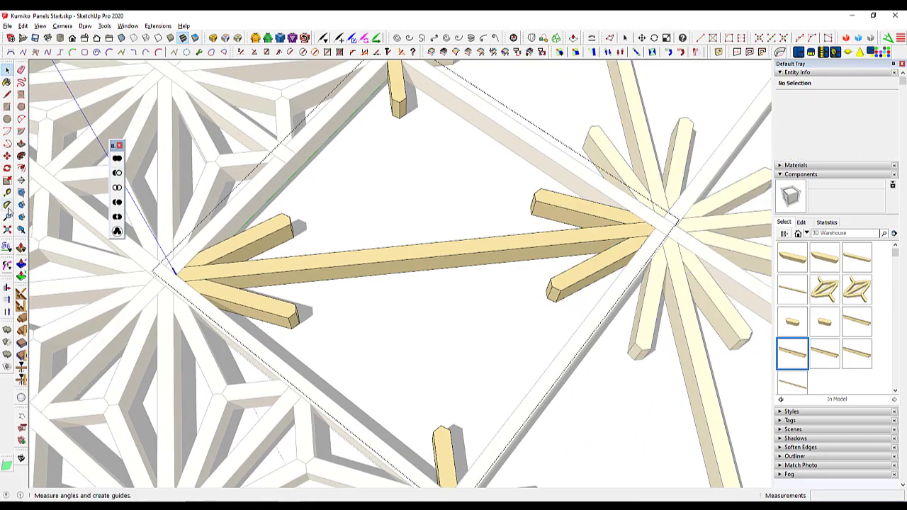
click(7, 193)
click(273, 292)
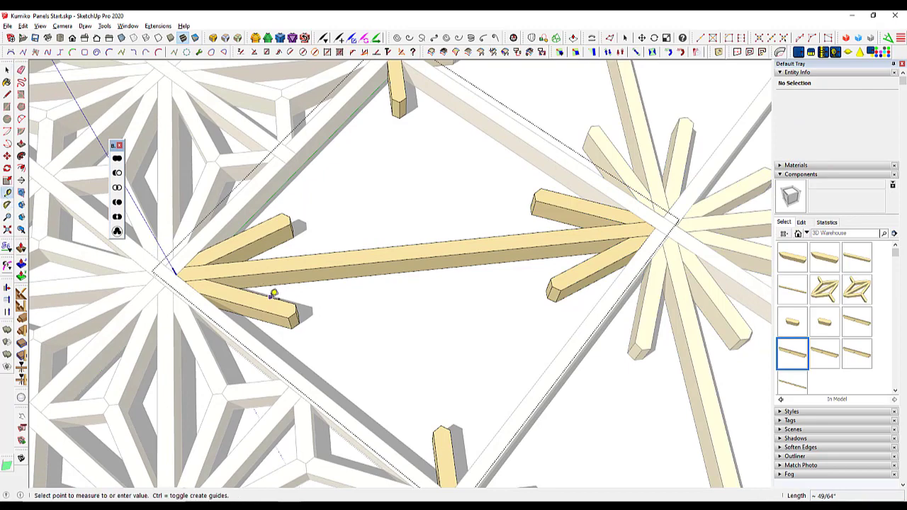
scroll(294, 307, up, 5)
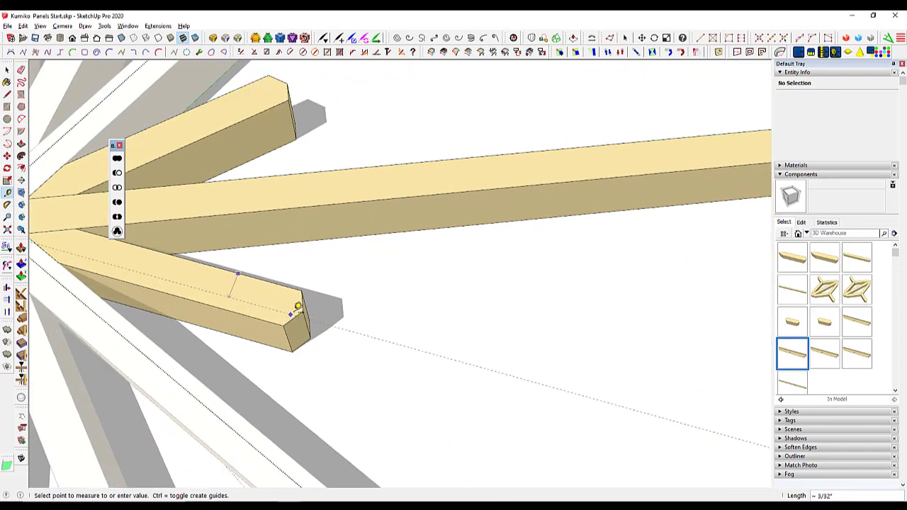
click(306, 306)
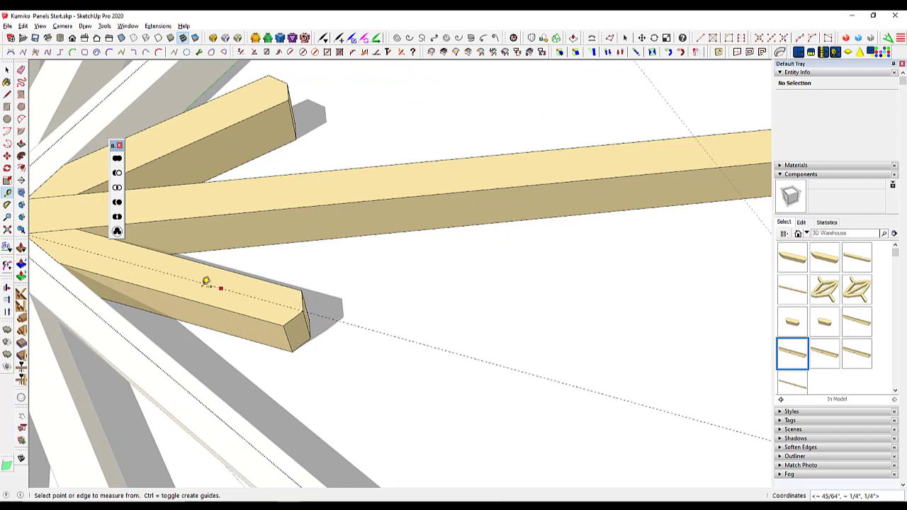
scroll(170, 285, down, 3)
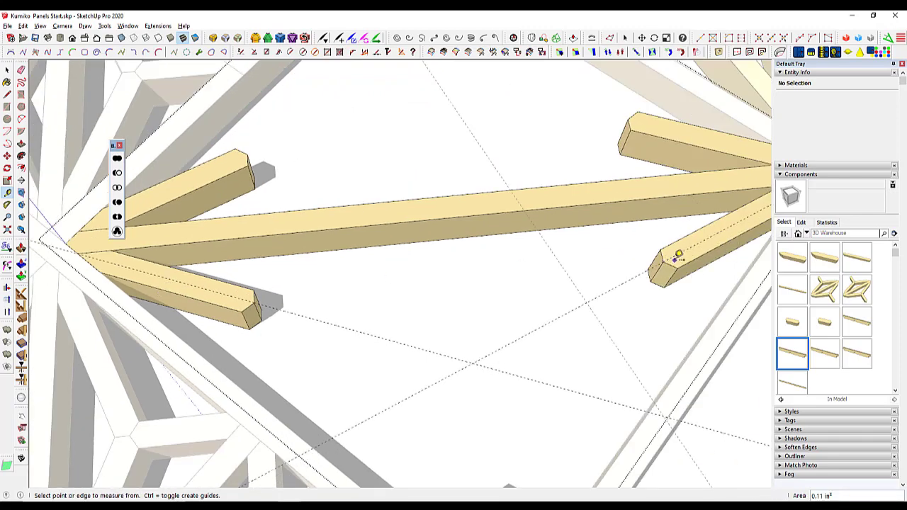
scroll(394, 259, down, 5)
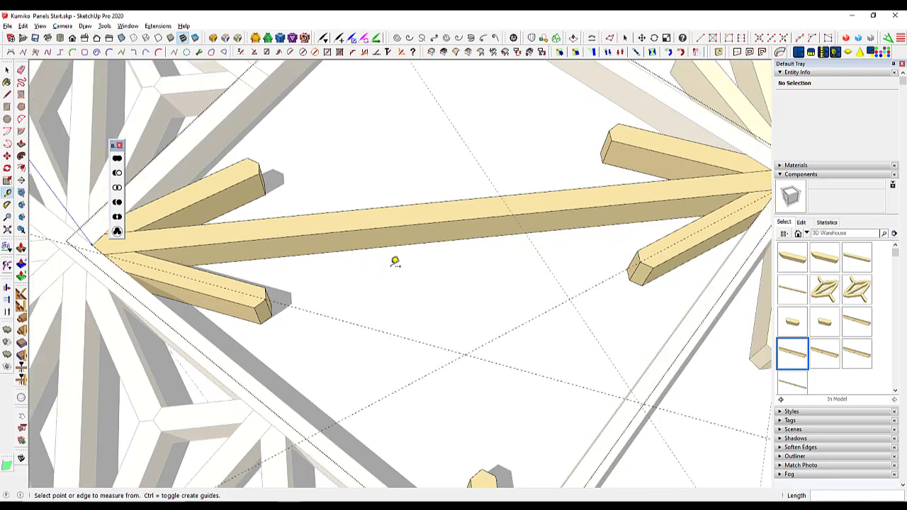
- Edit the short diagonal and stretch its free end about 19/32 in to the intersection of the guide lines
key(space)
double_click(464, 454)
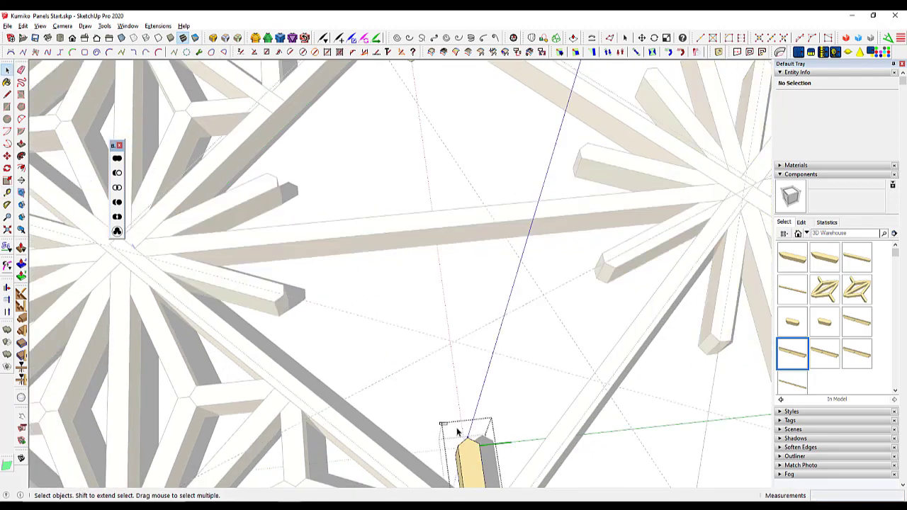
drag(439, 420, 507, 471)
key(m)
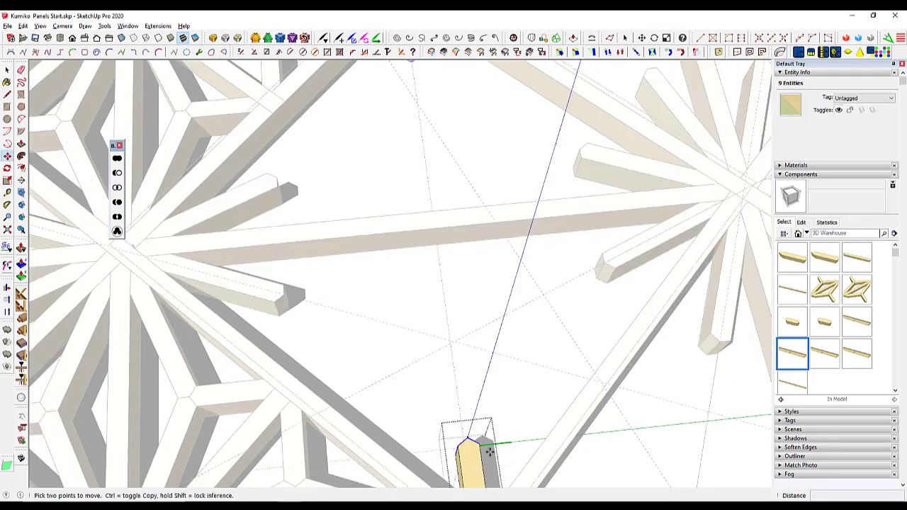
click(466, 441)
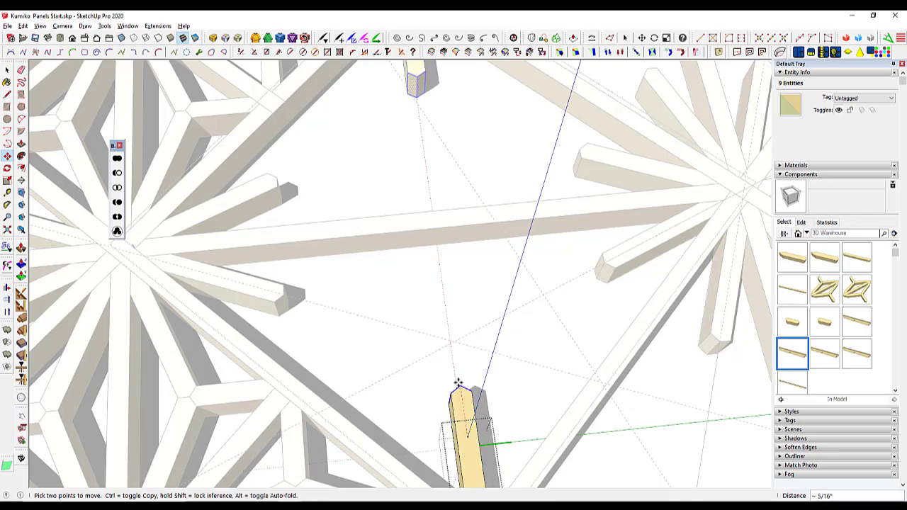
click(454, 341)
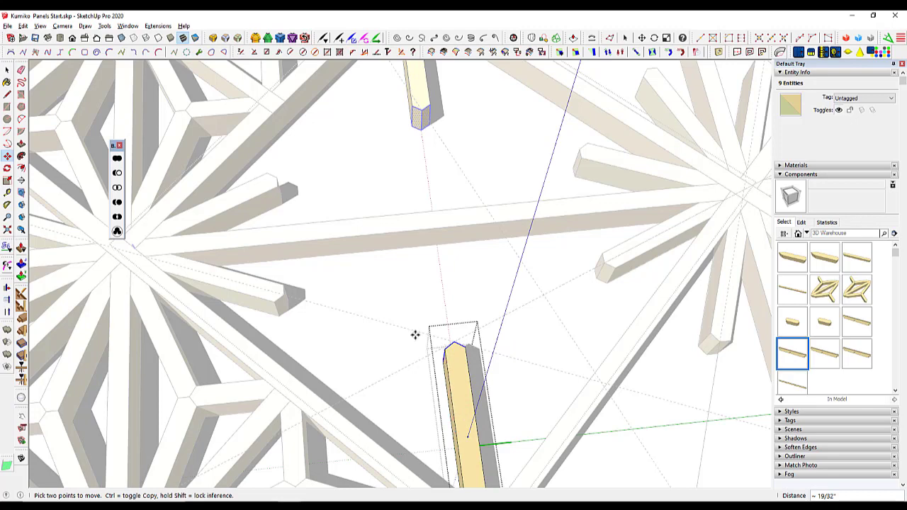
key(space)
middle_drag(452, 406, 419, 361)
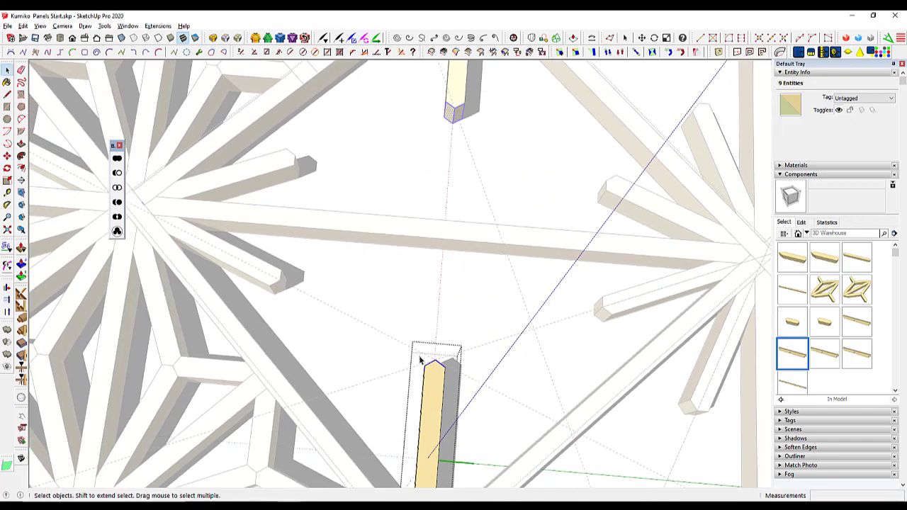
- Edit an intermediate piece and stretch its free end about 1 3/32 in along its axis to the short diagonal's tip
key(ctrl+z)
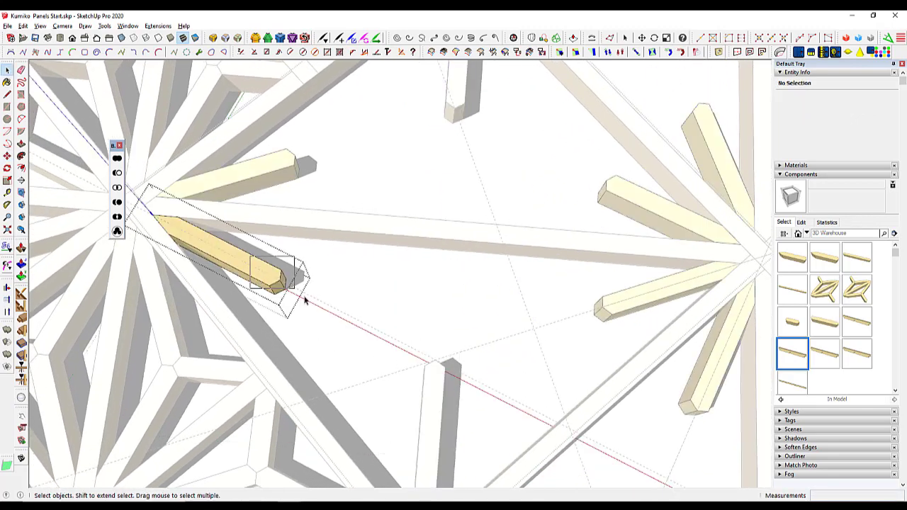
key(m)
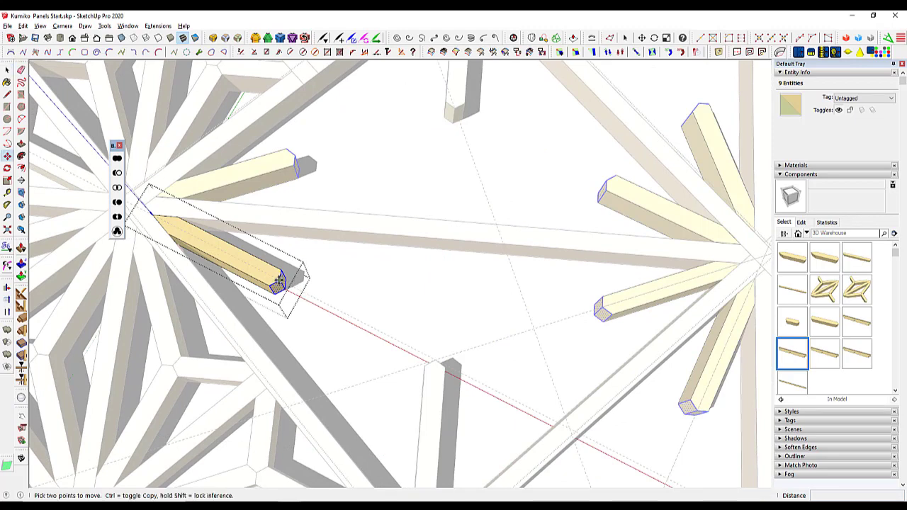
click(282, 281)
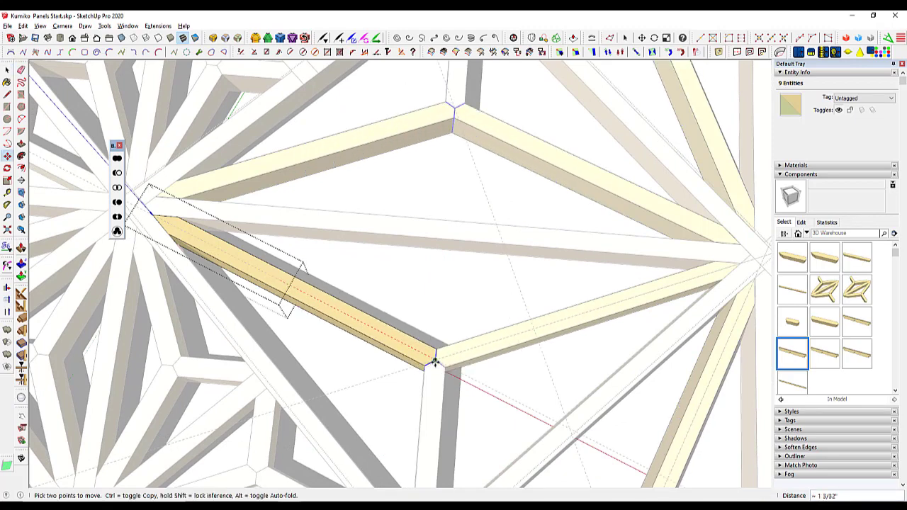
click(434, 360)
key(space)
click(421, 301)
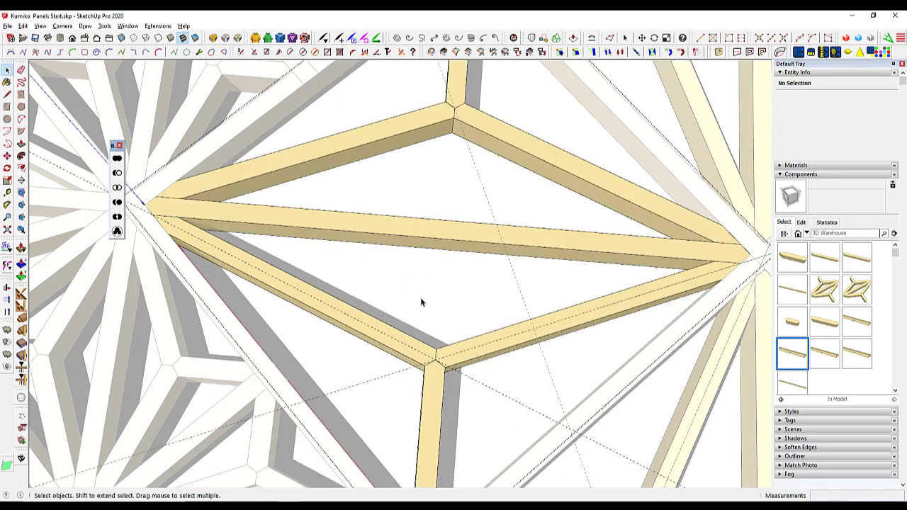
scroll(421, 301, down, 6)
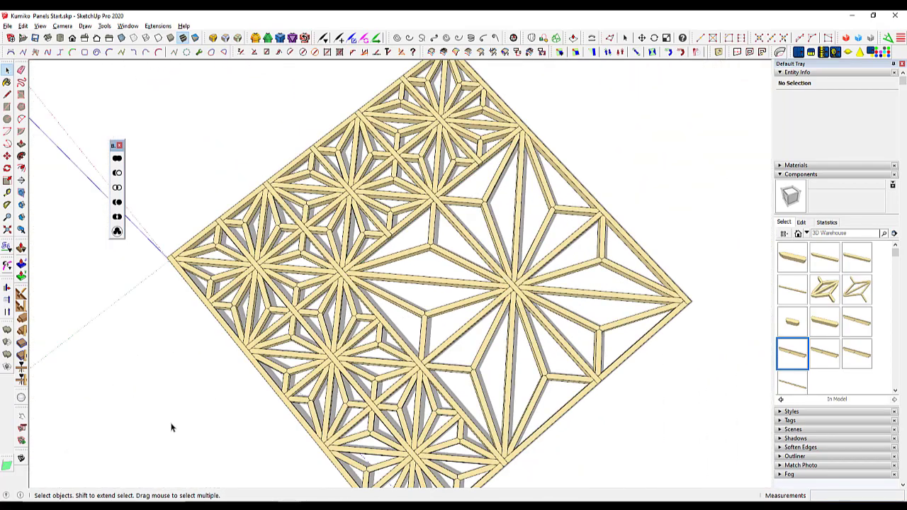
- Review the completed panel, and inspect where the two short diagonals of a small rosette quarter repeat across the model
middle_drag(173, 425, 409, 404)
scroll(409, 404, down, 2)
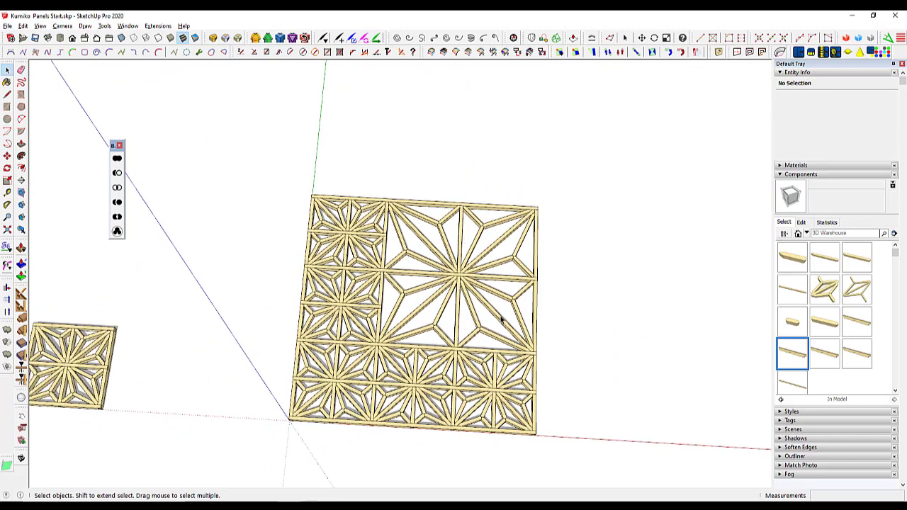
middle_drag(253, 415, 168, 328)
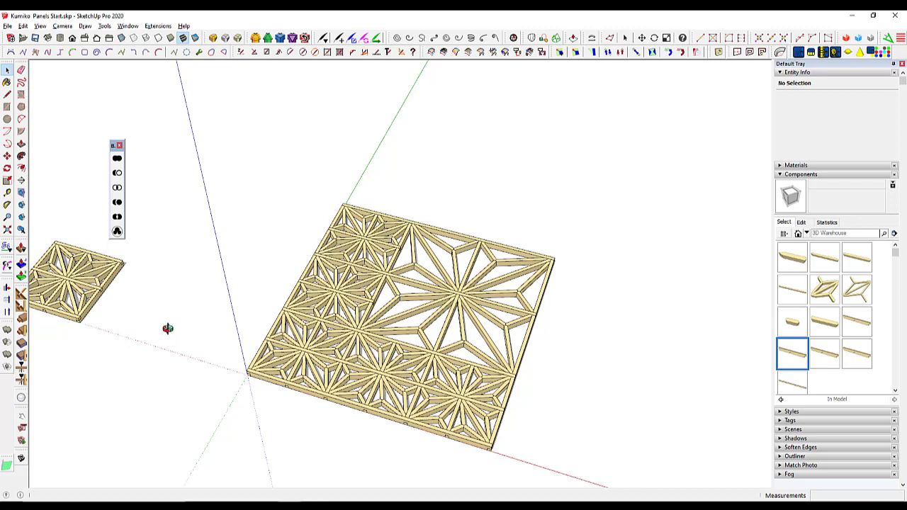
middle_drag(218, 311, 262, 362)
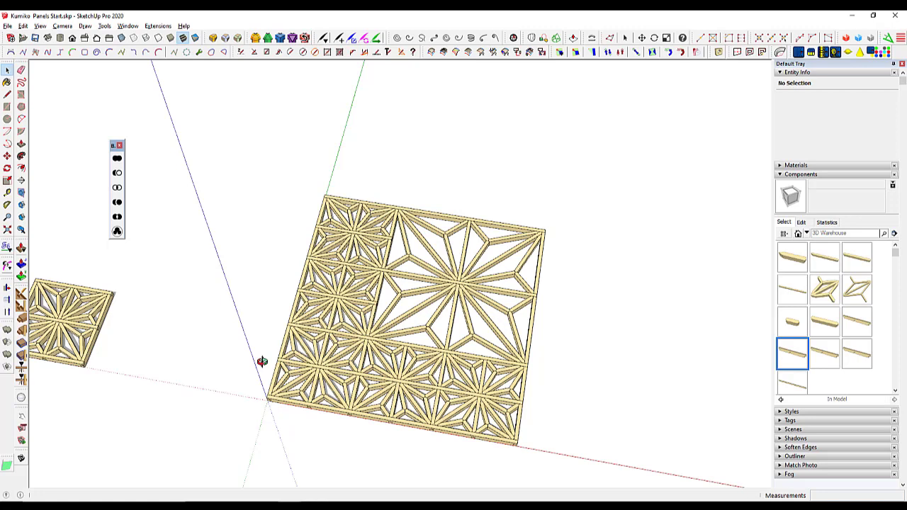
double_click(435, 340)
click(438, 342)
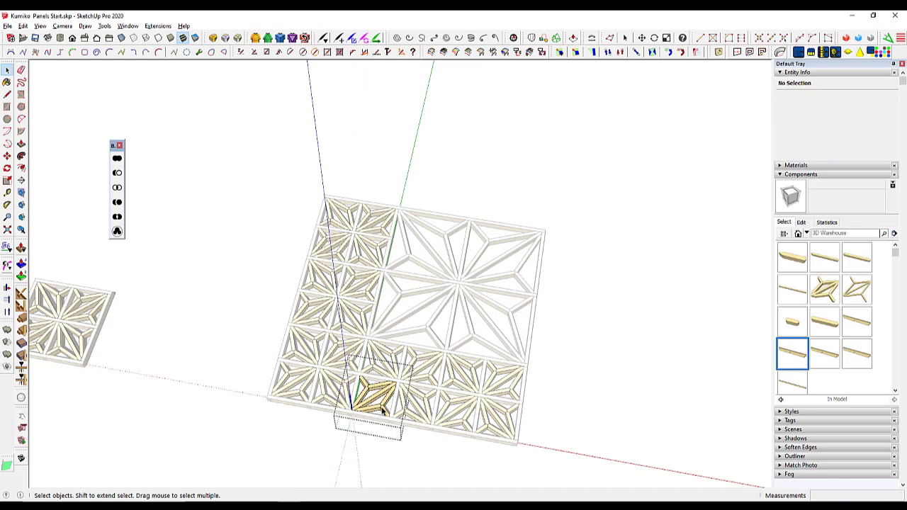
click(383, 411)
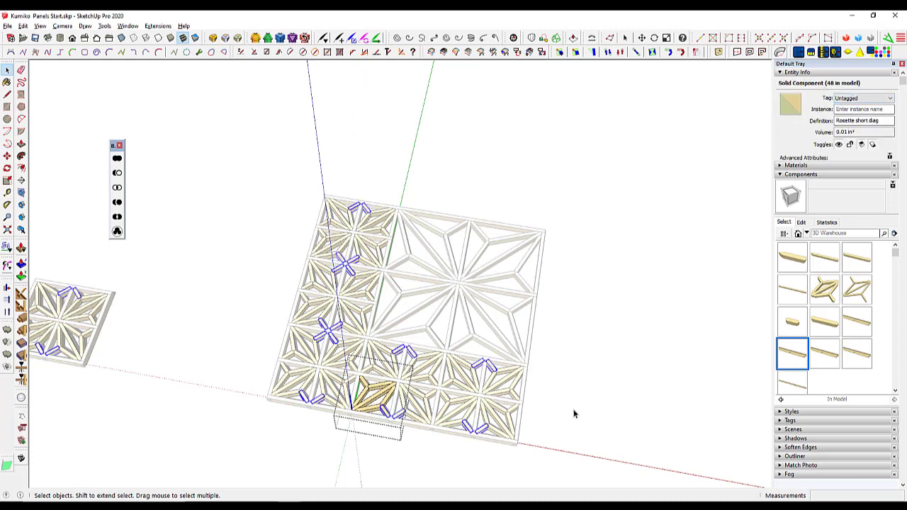
shift+click(365, 385)
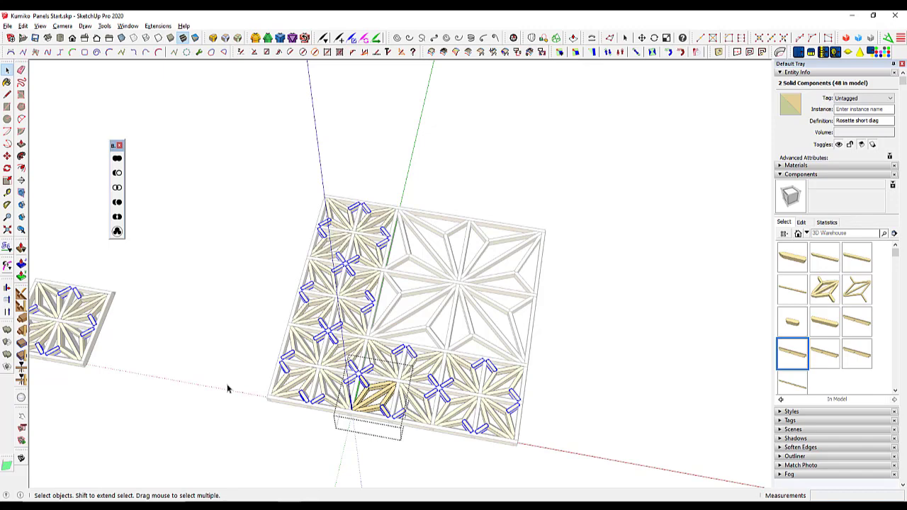
click(227, 388)
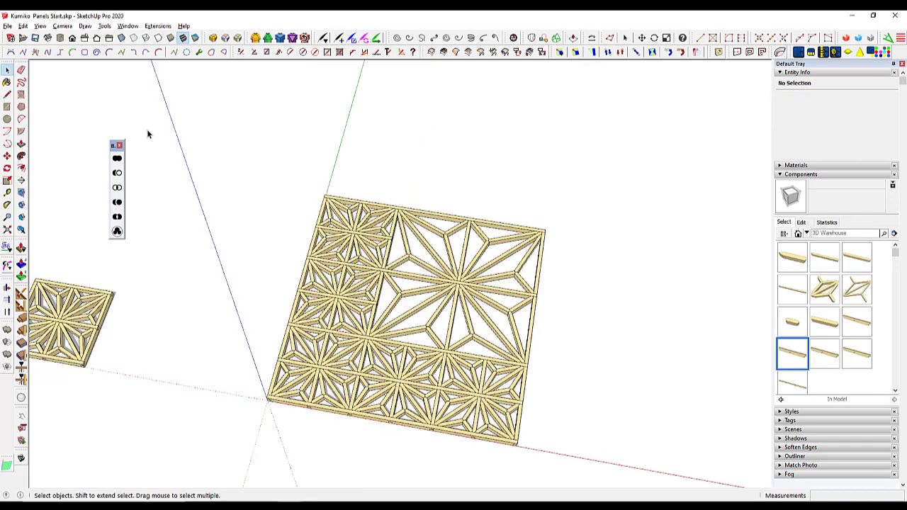
- Dock the floating boolean tools toolbar alongside the other docked toolbars
drag(118, 146, 5, 363)
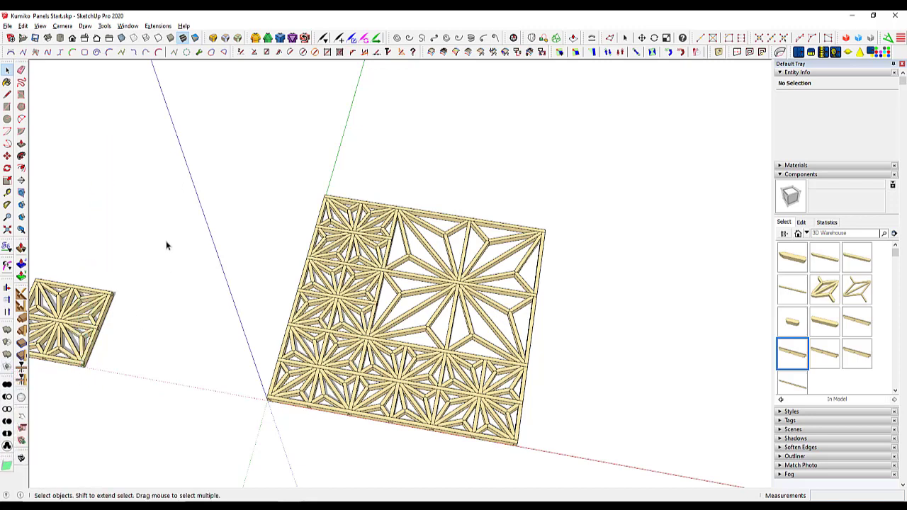